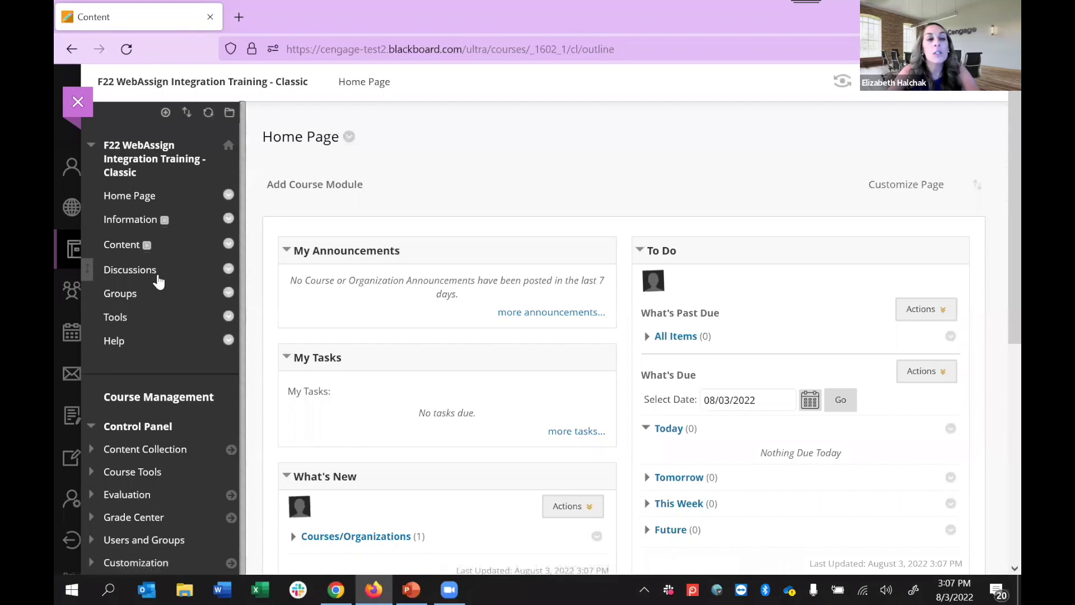
# Step: Add a content area named WebAssign to the course menu and make it available to users
pyautogui.click(165, 112)
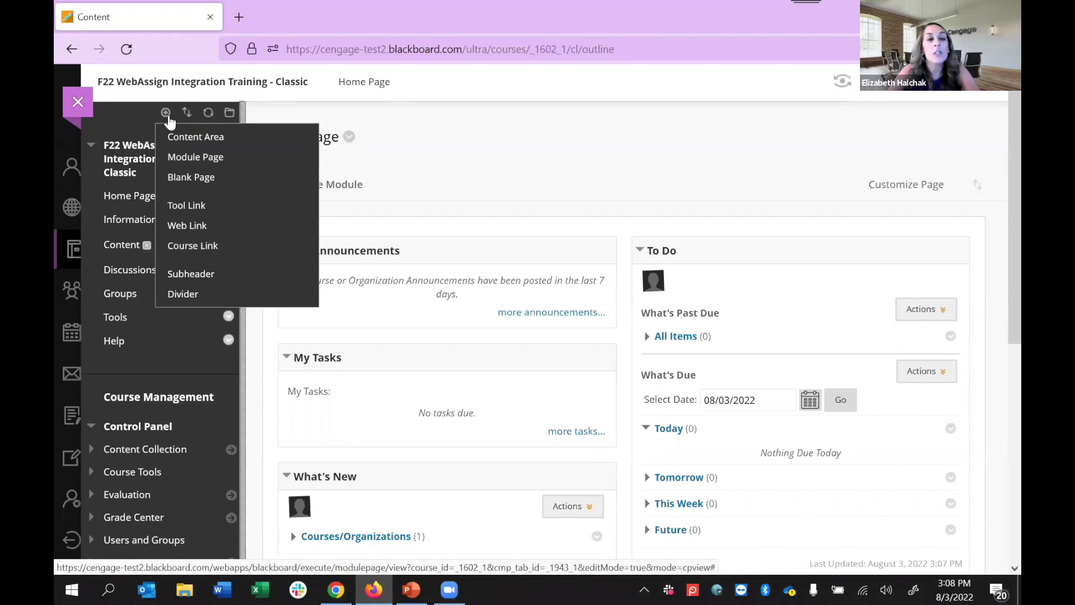
pyautogui.click(178, 137)
pyautogui.write('WebAssign')
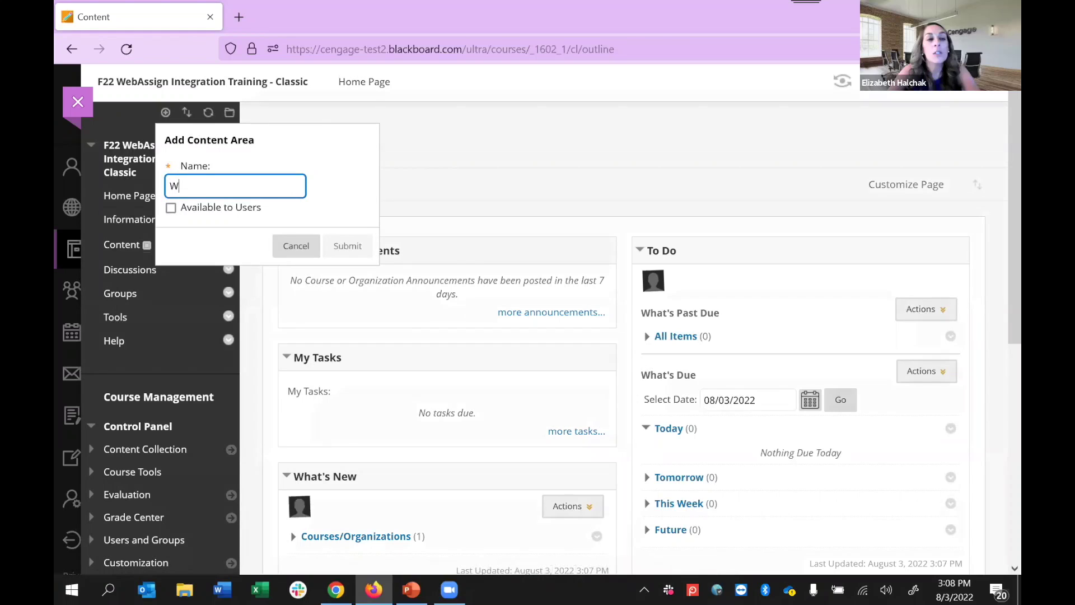
pyautogui.click(169, 212)
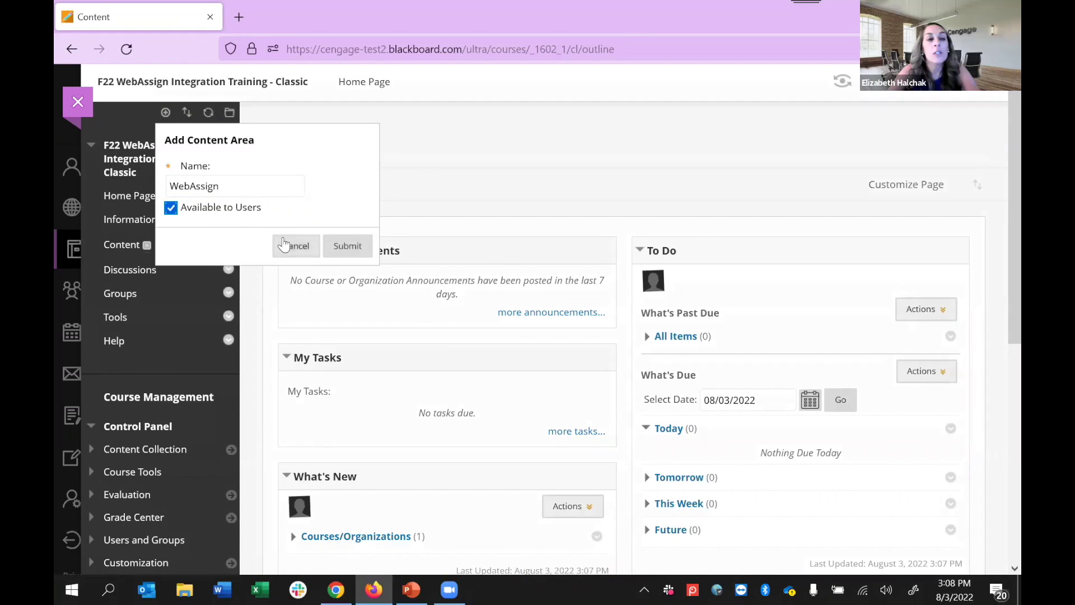
pyautogui.click(344, 246)
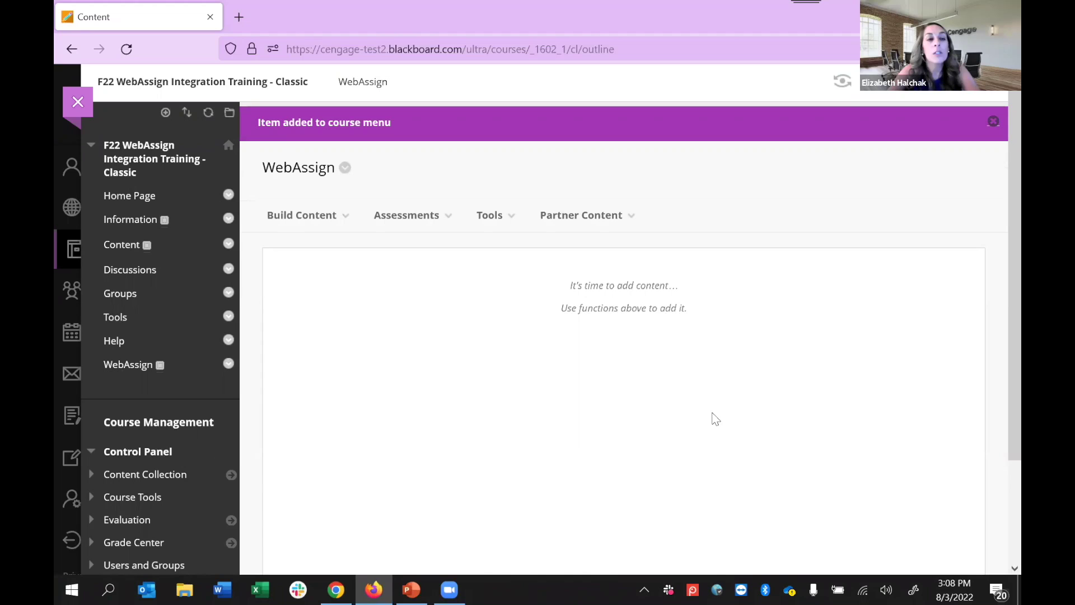
# Step: Open the Content Market from the WebAssign content area and choose the new Cengage provider, not Cengage QA
pyautogui.click(492, 215)
pyautogui.click(598, 229)
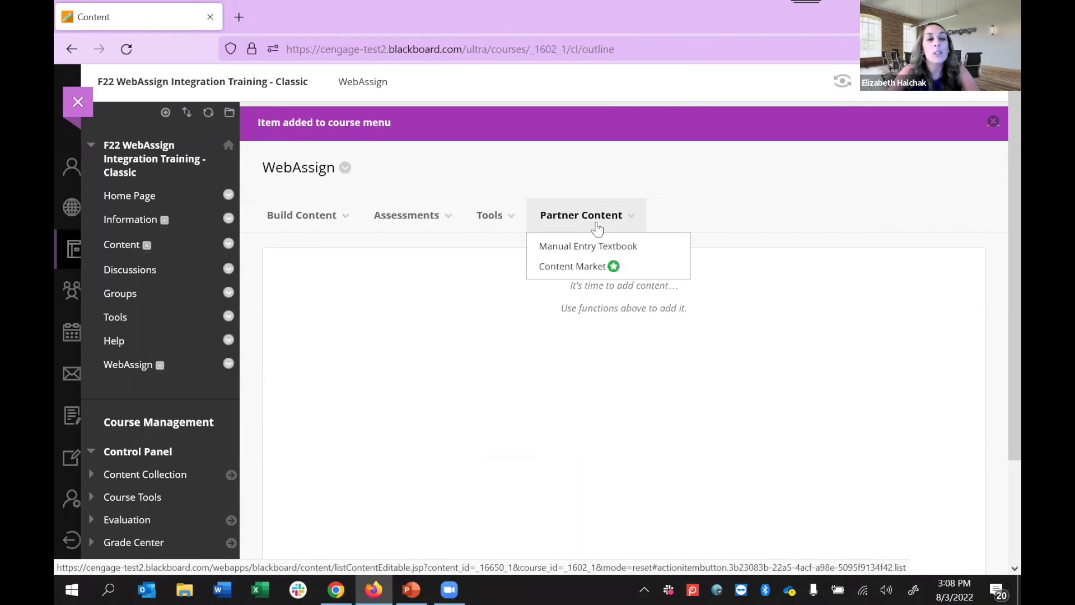
pyautogui.click(580, 268)
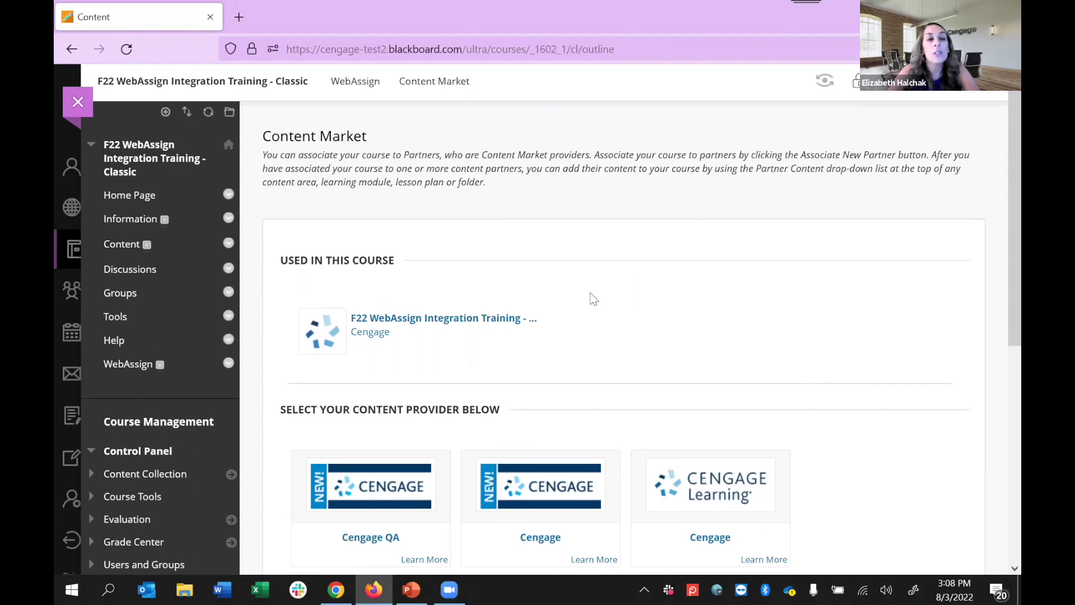
pyautogui.scroll(-2, 633, 191)
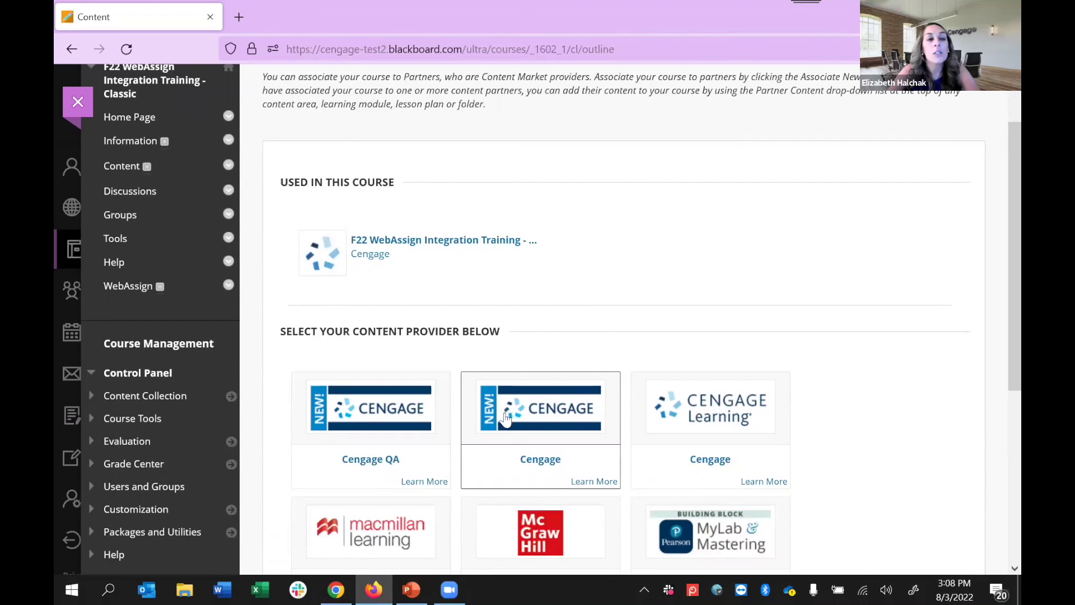
pyautogui.click(534, 410)
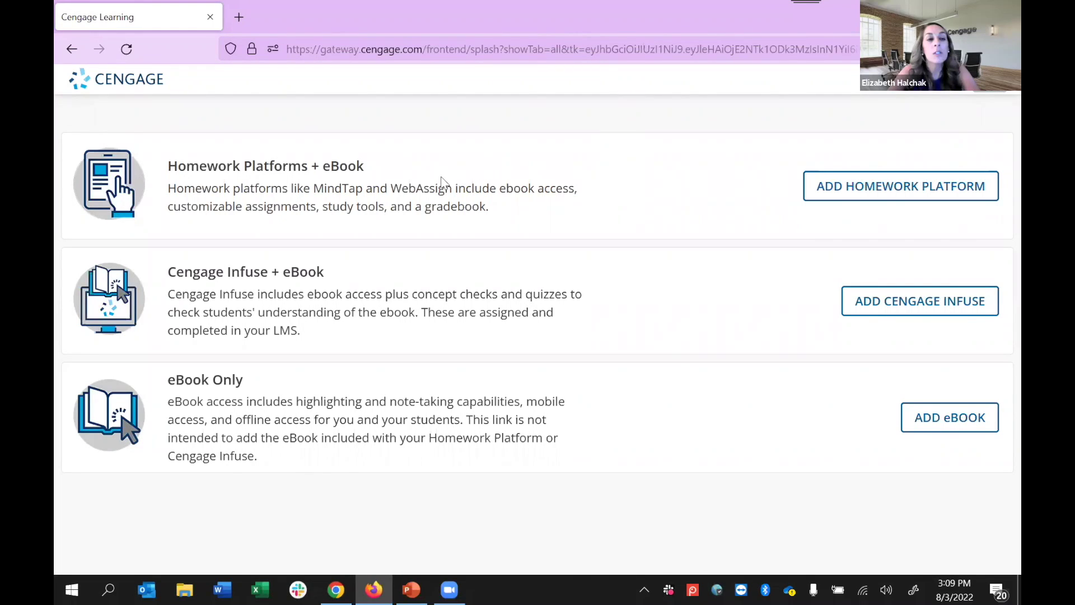
# Step: Choose to add a homework platform and filter the available titles by the WebAssign platform
pyautogui.click(974, 191)
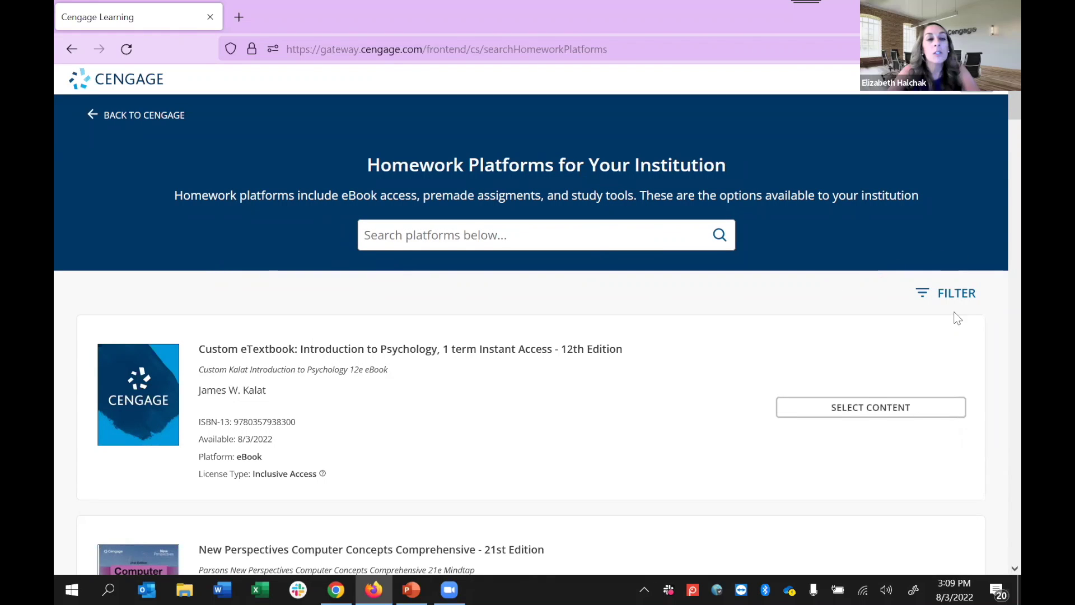
pyautogui.click(959, 293)
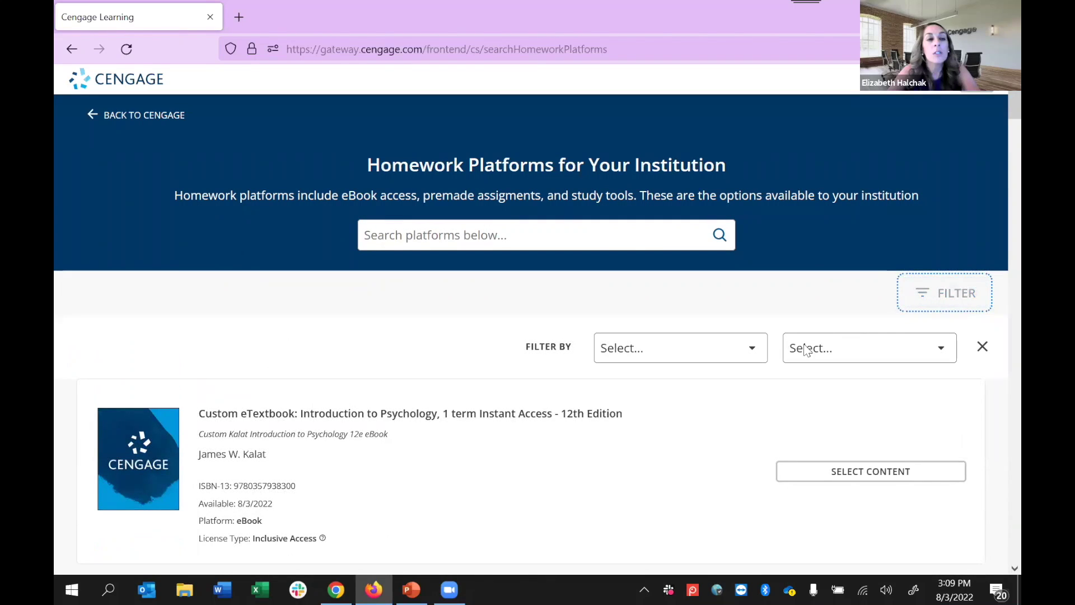
pyautogui.click(734, 355)
pyautogui.scroll(-4, 692, 482)
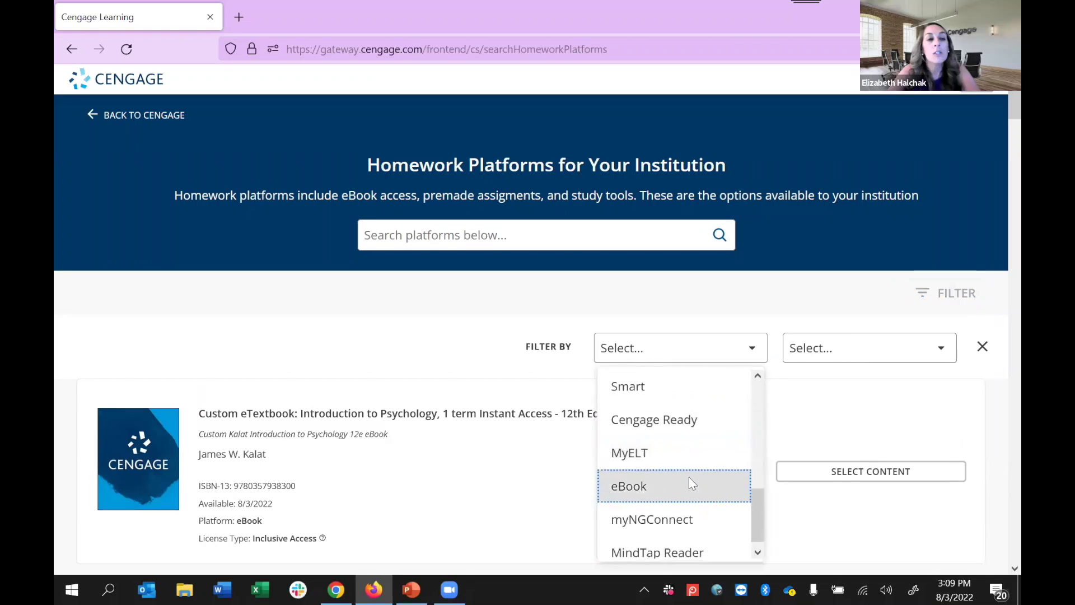
pyautogui.scroll(3, 677, 433)
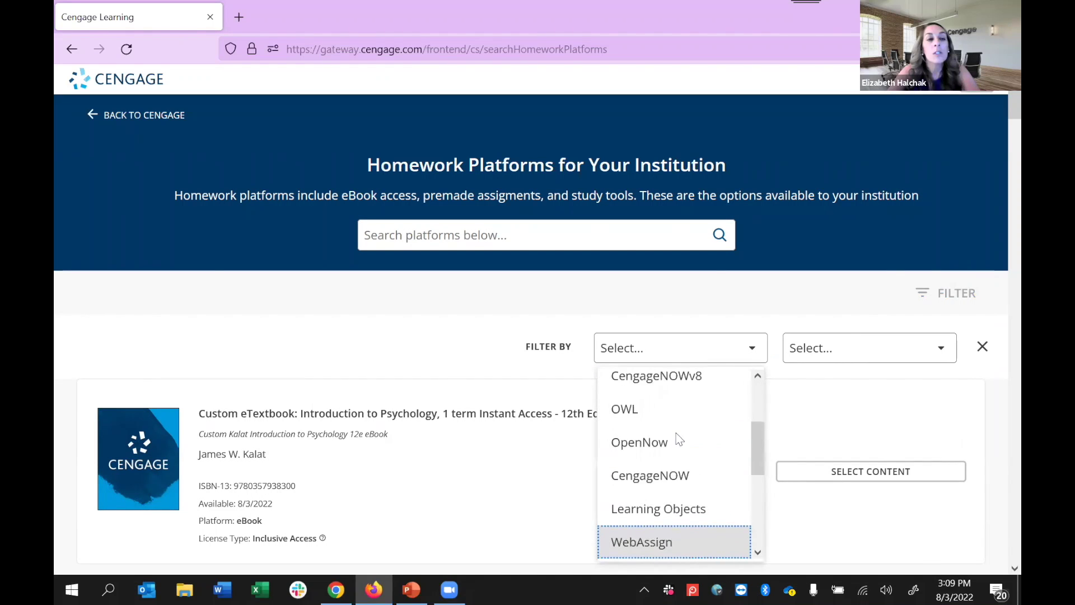
pyautogui.scroll(3, 683, 403)
pyautogui.scroll(-3, 686, 426)
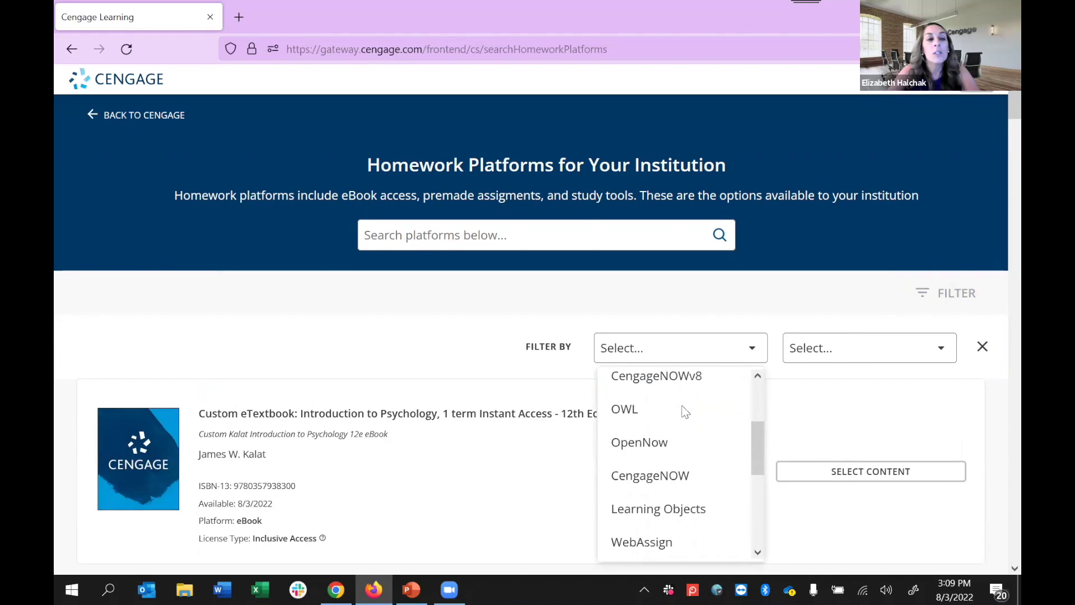
pyautogui.scroll(3, 688, 504)
pyautogui.scroll(-3, 688, 476)
pyautogui.click(689, 467)
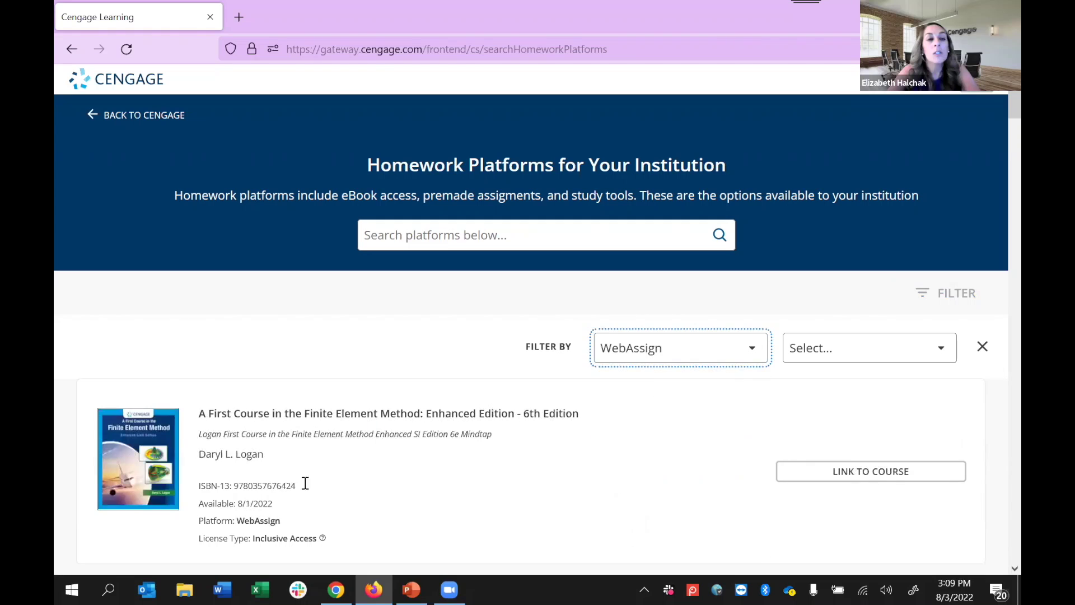
# Step: Search the homework platforms for "stewart" and find the Calculus: Early Transcendentals - 9th Edition entry
pyautogui.click(535, 242)
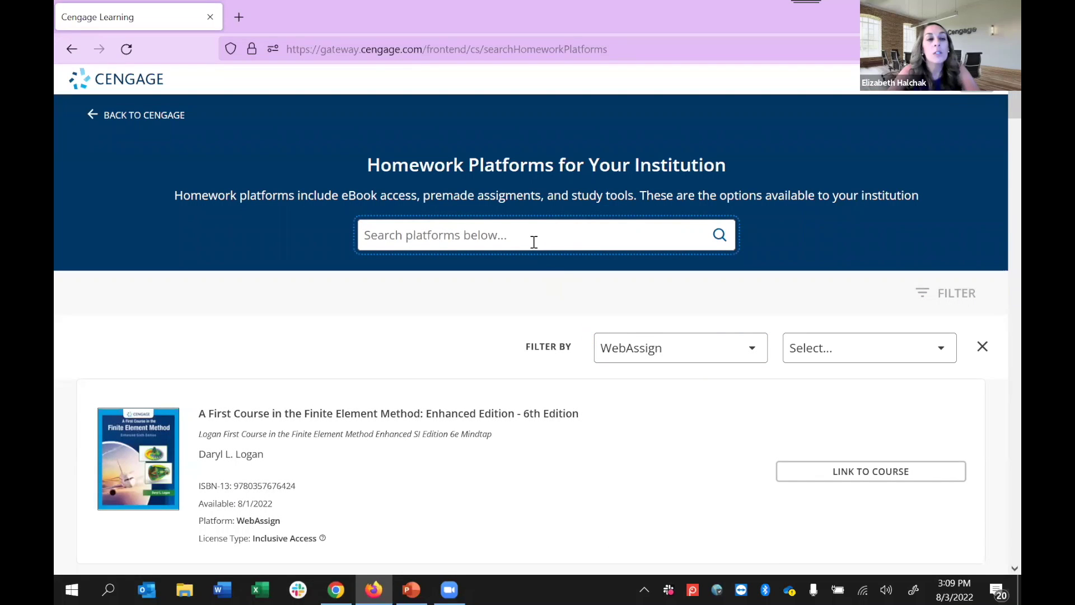
pyautogui.write('stewart')
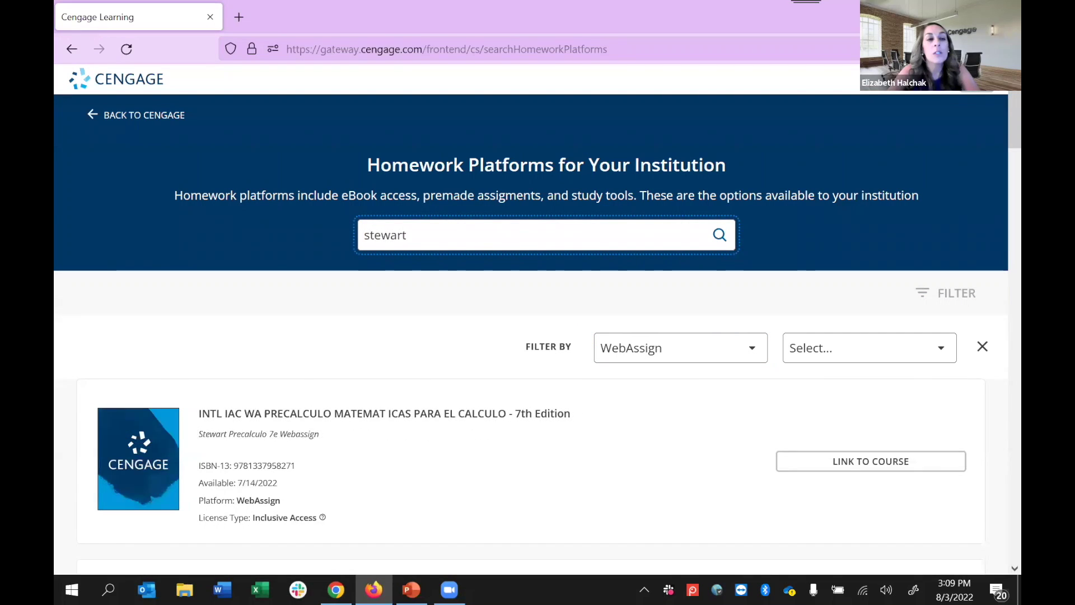
pyautogui.scroll(-2, 385, 420)
pyautogui.scroll(-8, 387, 421)
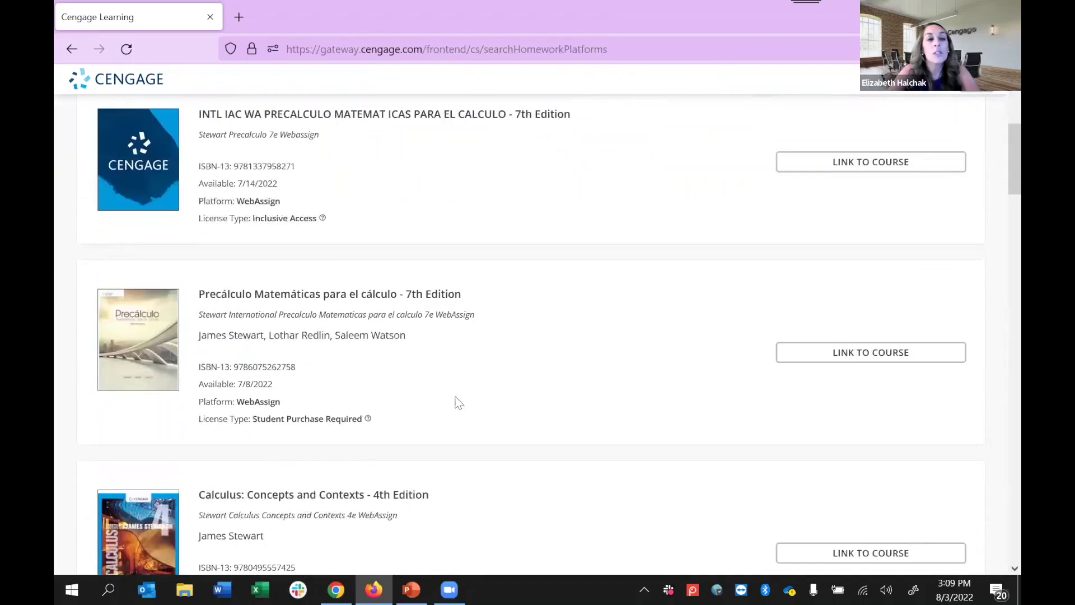
pyautogui.scroll(-10, 525, 372)
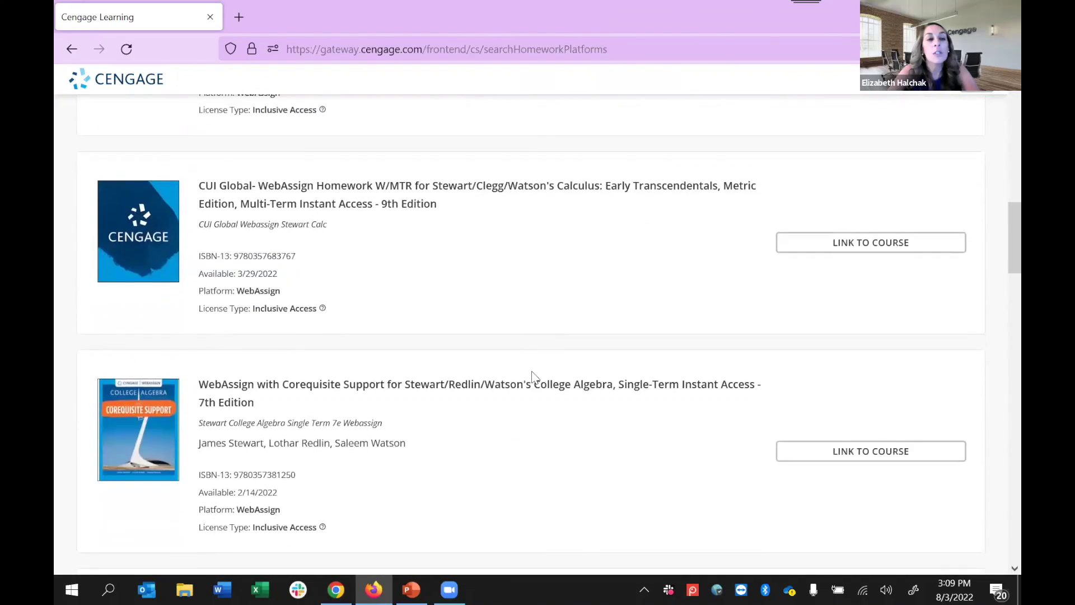
pyautogui.scroll(-10, 543, 368)
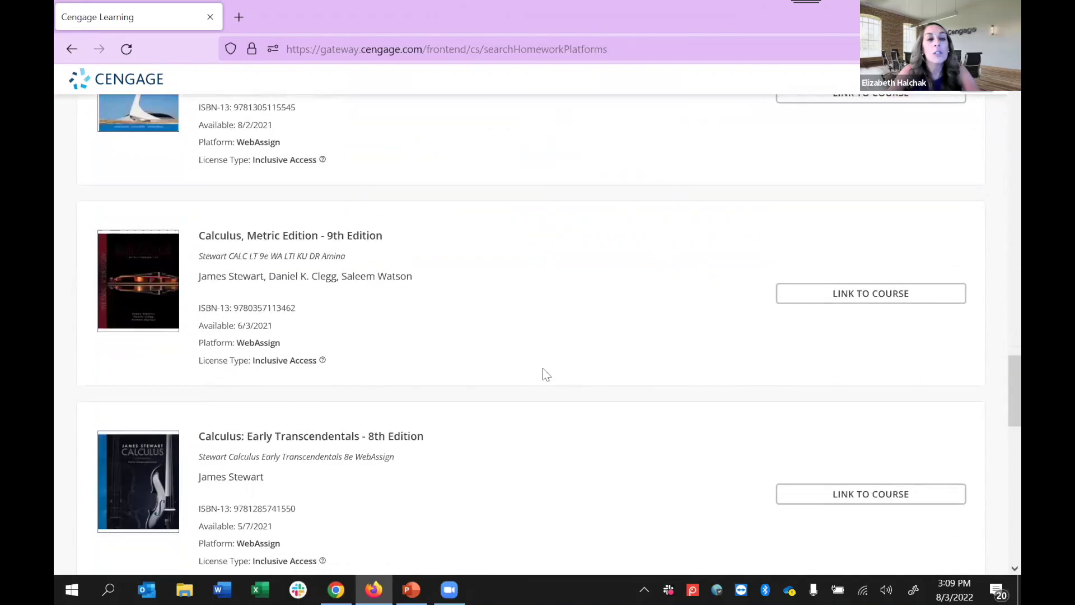
pyautogui.scroll(-2, 549, 372)
pyautogui.scroll(2, 548, 373)
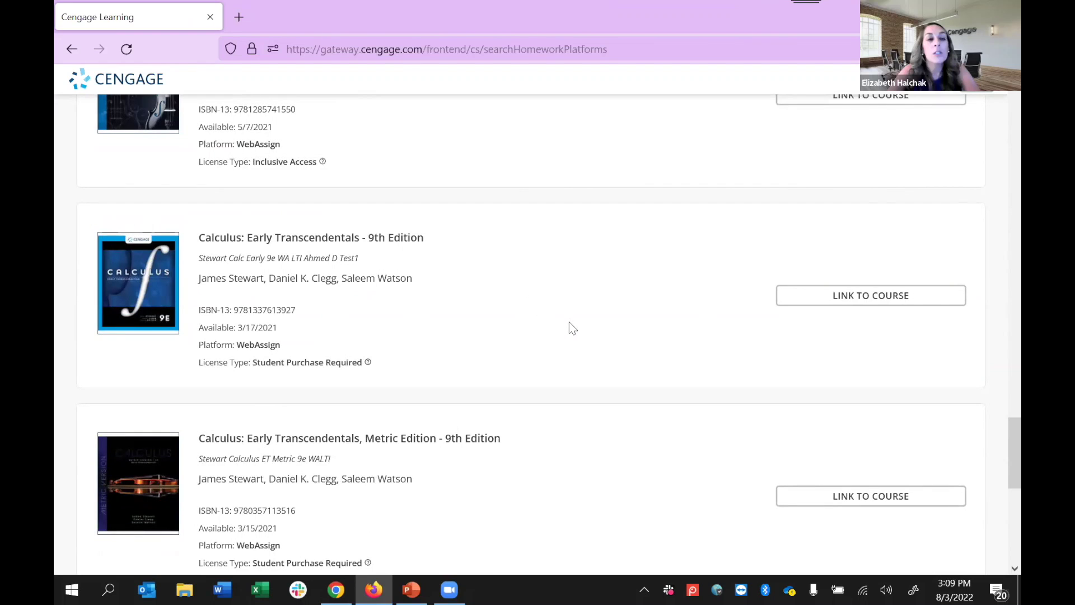
# Step: Compare the license types and link the non-metric Calculus: Early Transcendentals - 9th Edition to the course
pyautogui.moveTo(198, 162); pyautogui.dragTo(327, 165)
pyautogui.click(328, 180)
pyautogui.moveTo(223, 363); pyautogui.dragTo(331, 362)
pyautogui.click(454, 364)
pyautogui.click(919, 305)
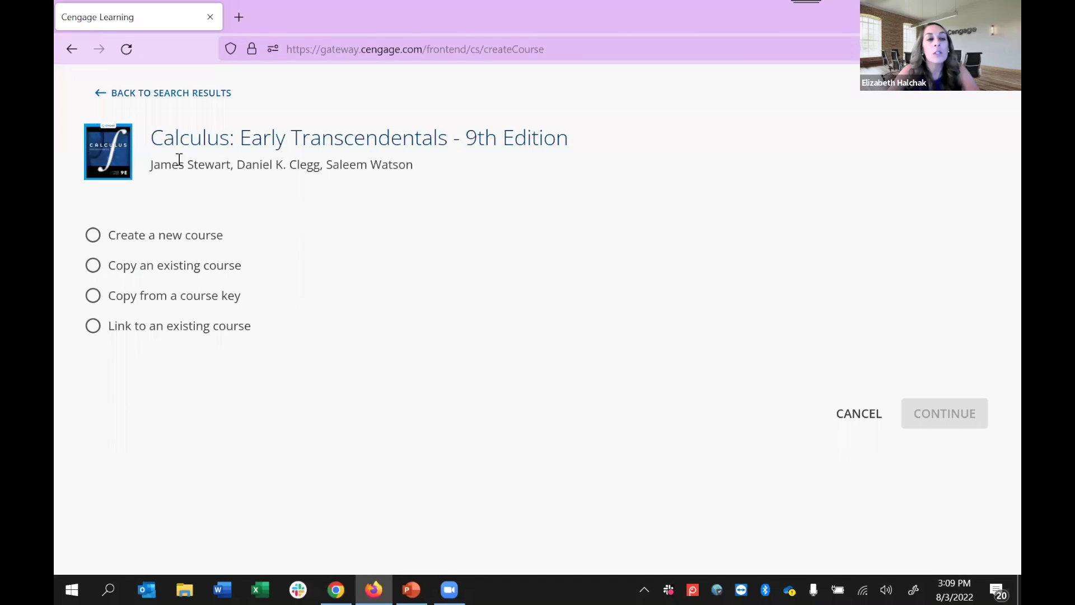
# Step: Review the options for copying an existing course, copying from a course key and linking to an existing course
pyautogui.click(205, 266)
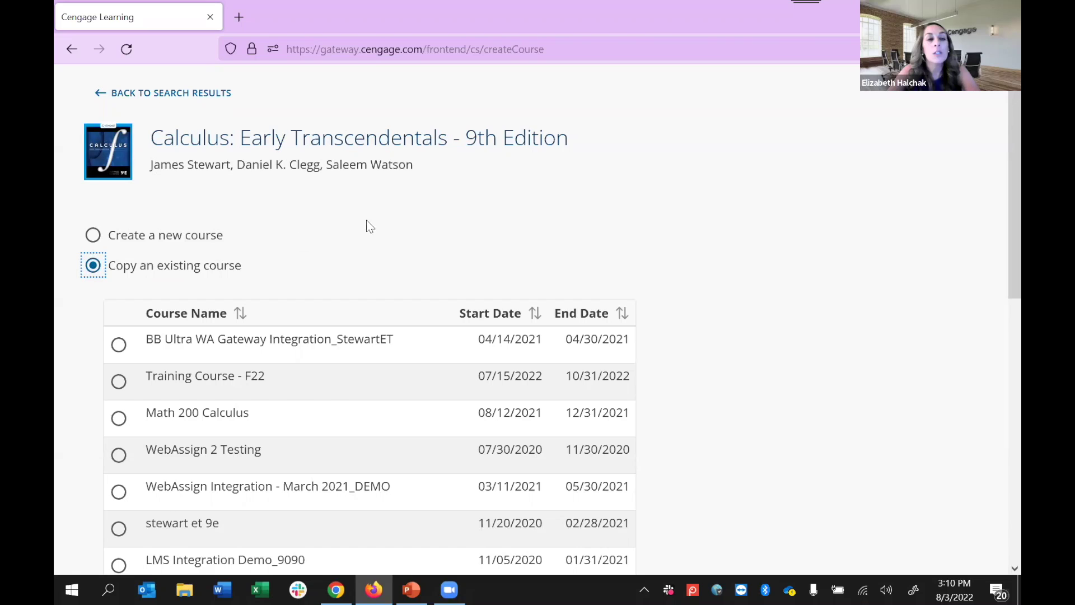
pyautogui.scroll(-2, 370, 224)
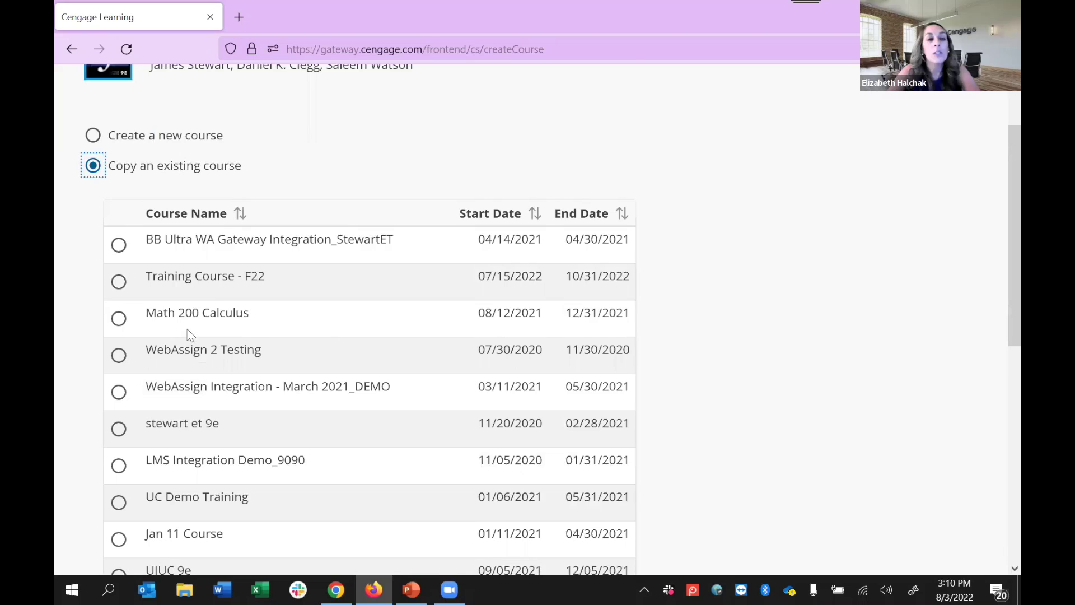
pyautogui.scroll(-8, 188, 333)
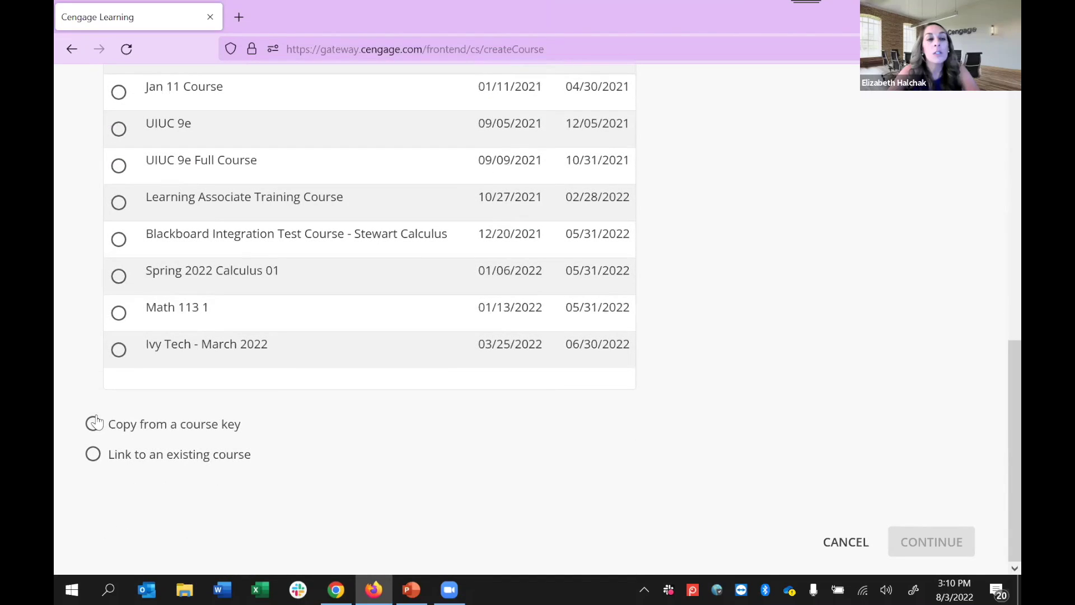
pyautogui.click(93, 425)
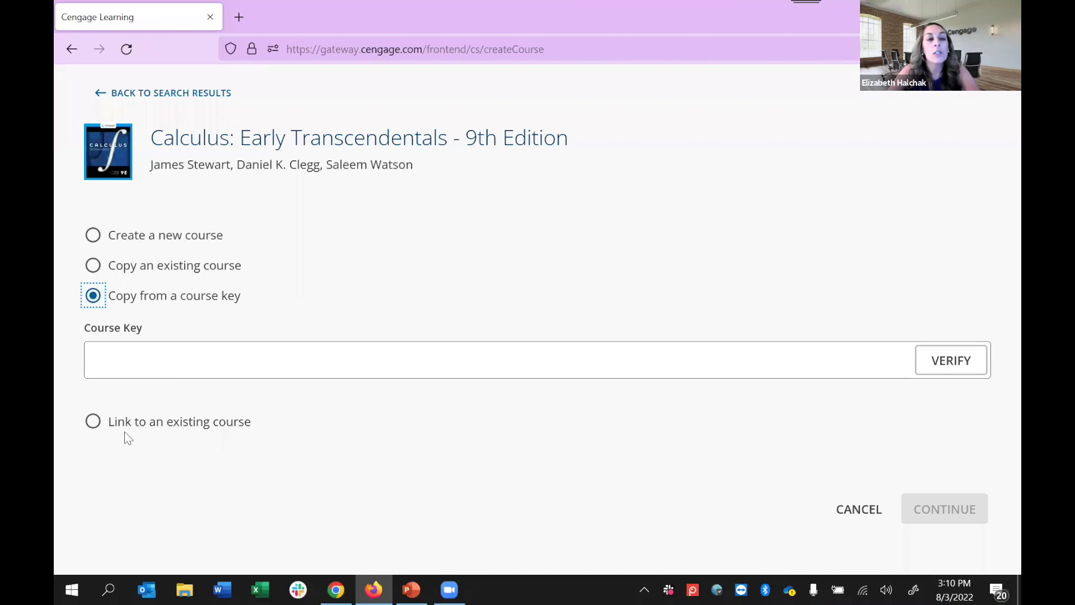
pyautogui.click(93, 422)
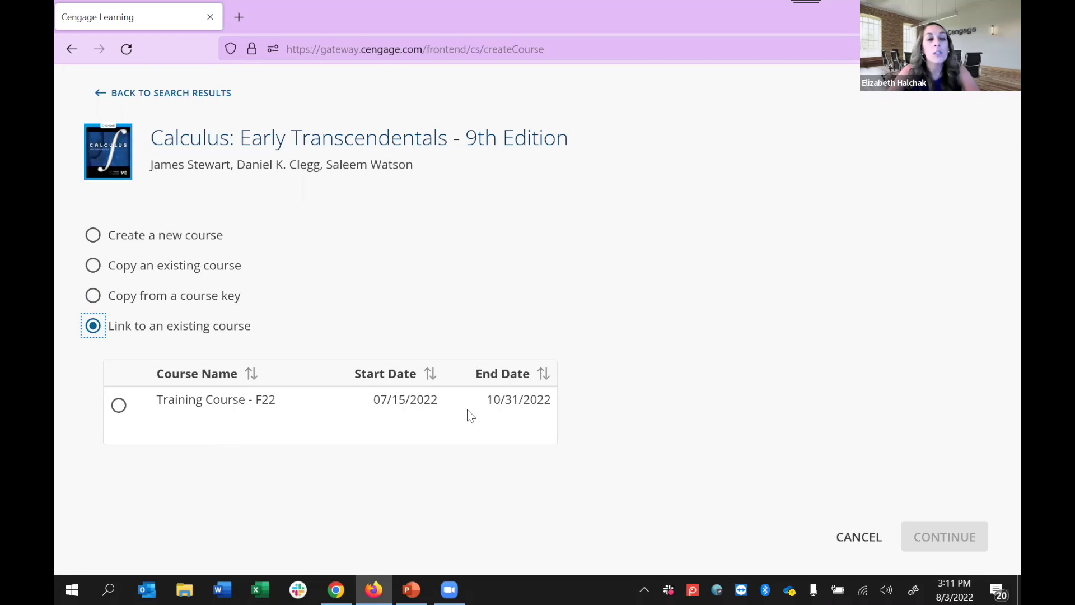
# Step: Choose to copy an existing course and select Training Course - F22 as the source
pyautogui.click(94, 267)
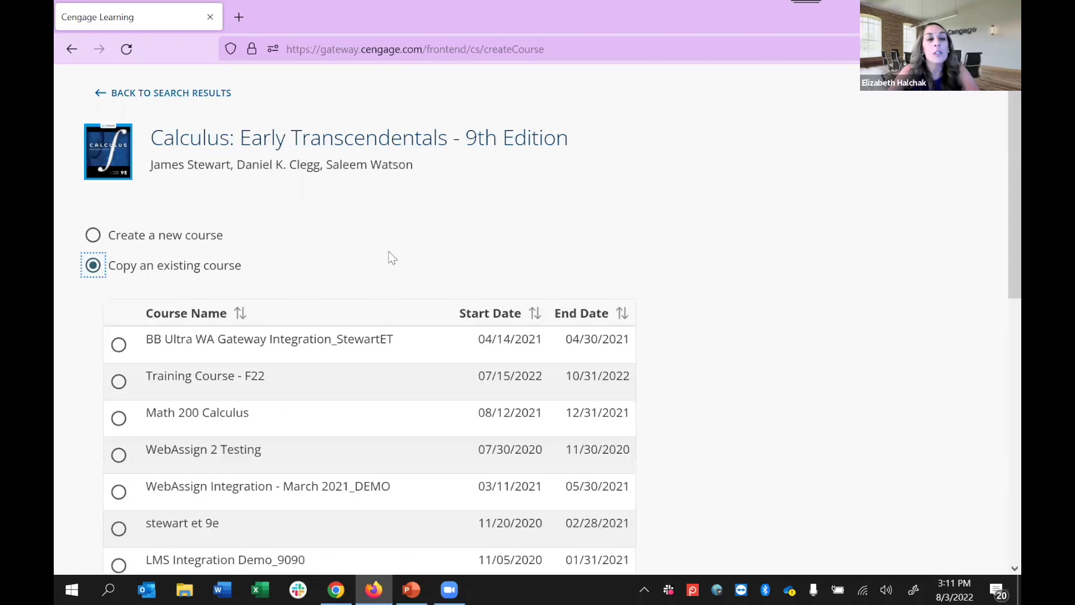
pyautogui.scroll(-2, 370, 272)
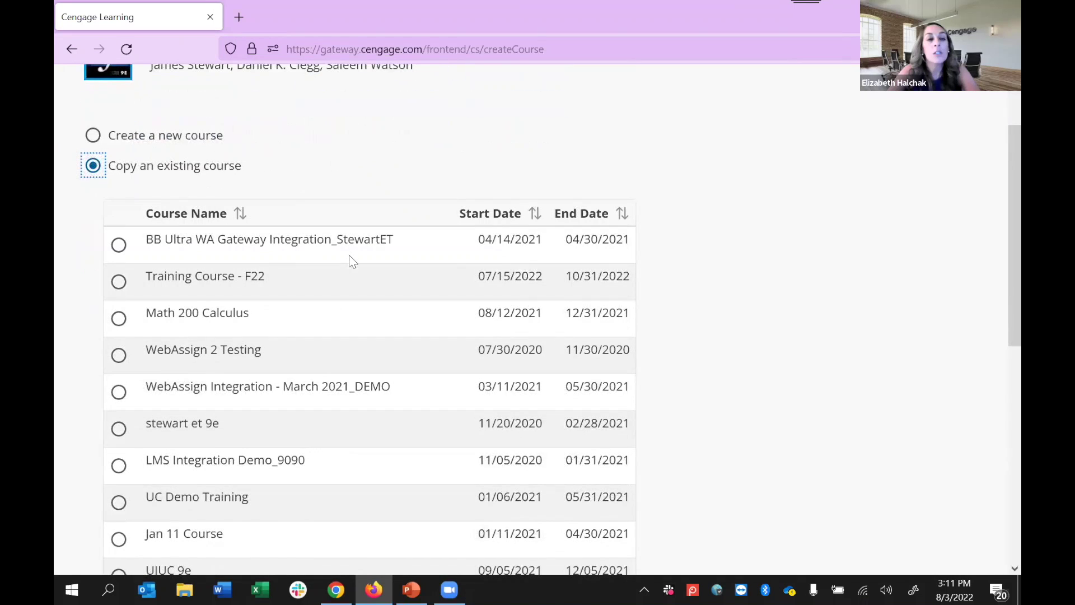
pyautogui.click(120, 280)
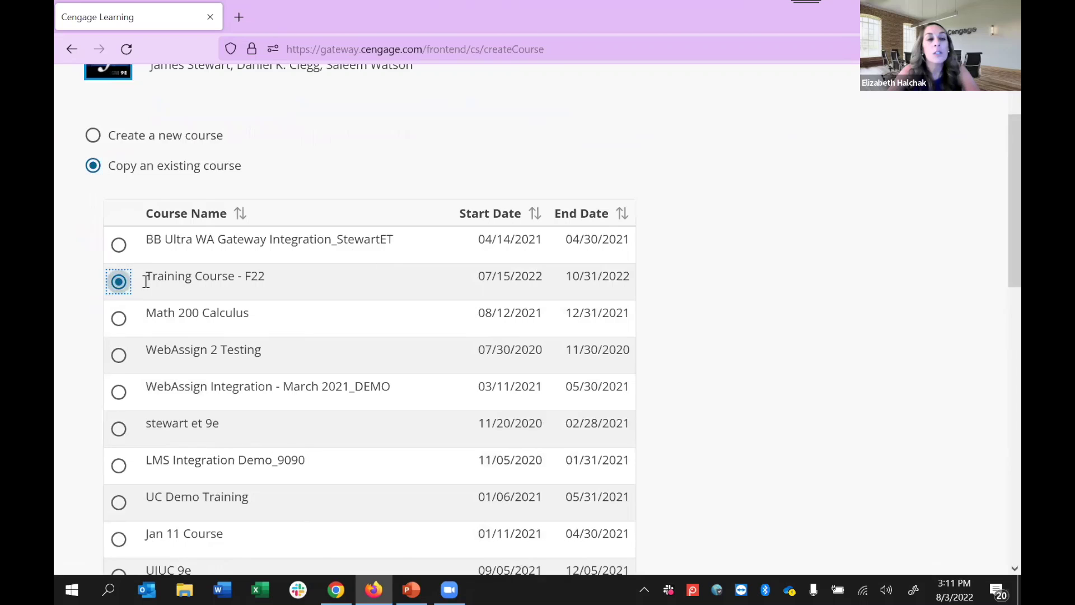
pyautogui.scroll(-2, 795, 227)
pyautogui.scroll(-10, 808, 226)
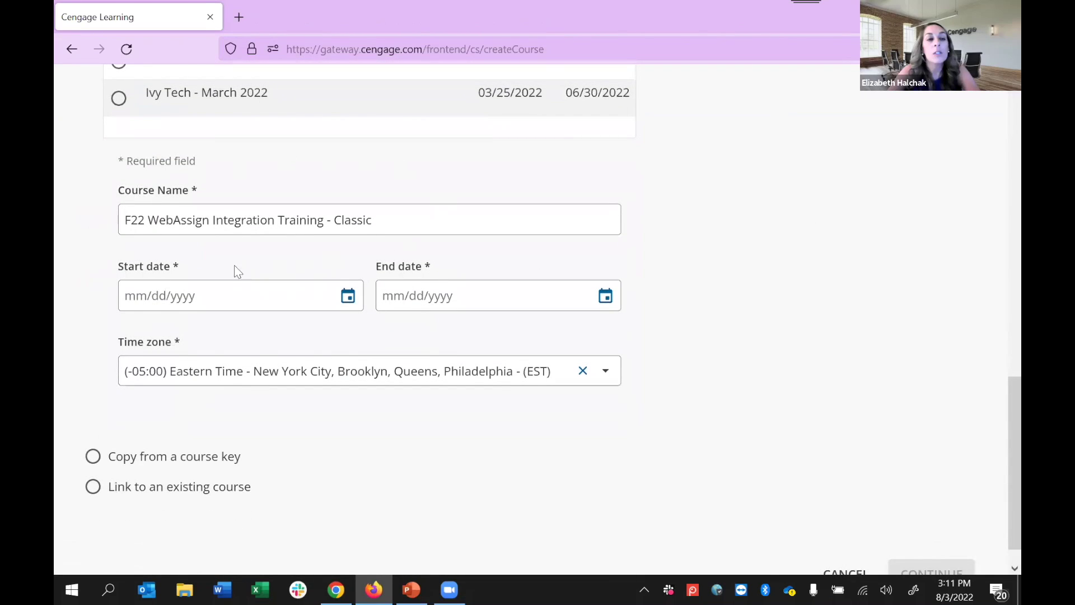
# Step: Keep the prefilled course name and set the copied course's start date to 08/03/2022
pyautogui.click(365, 214)
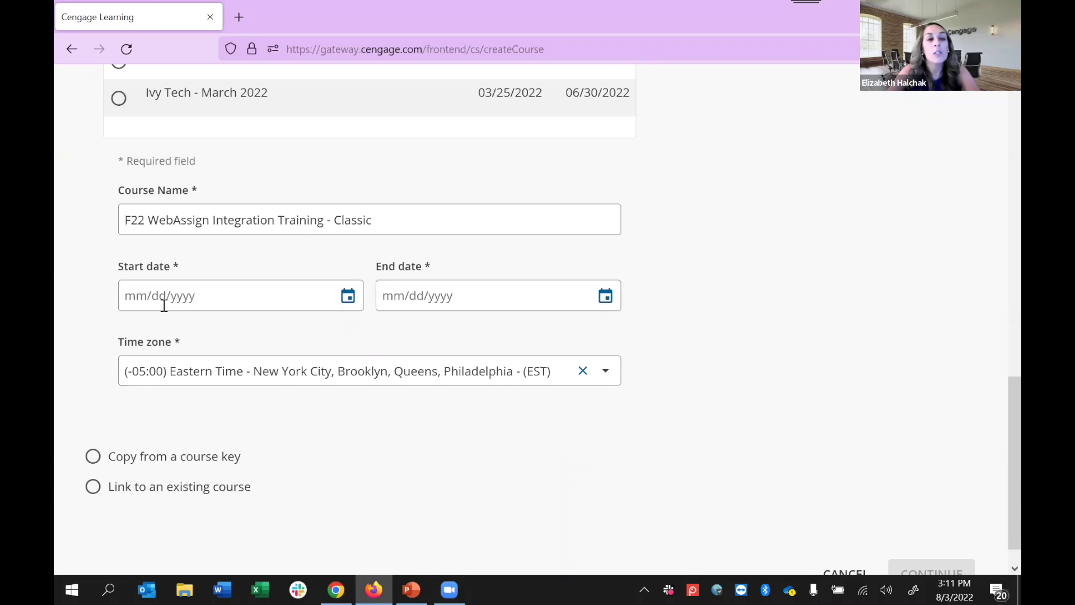
pyautogui.click(347, 299)
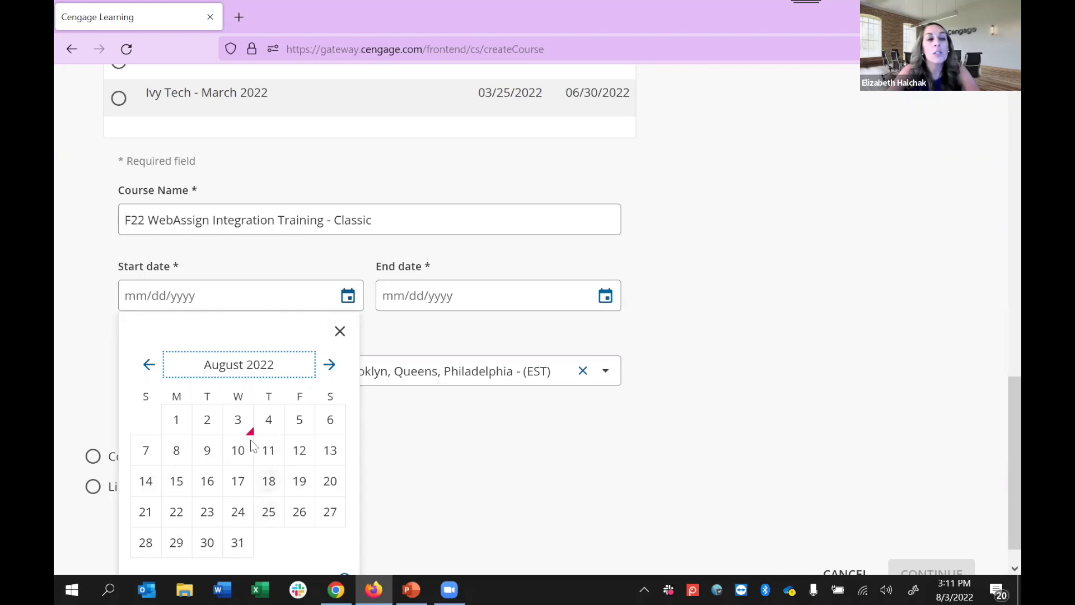
pyautogui.click(239, 420)
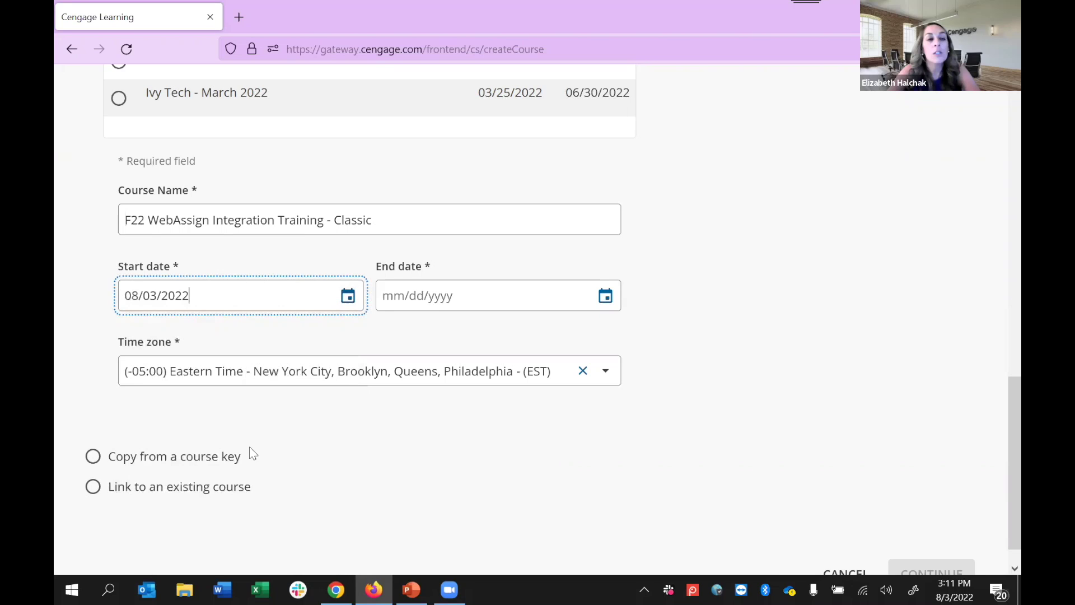
# Step: Set the copied course's end date to 12/31/2022
pyautogui.click(605, 296)
pyautogui.click(587, 364)
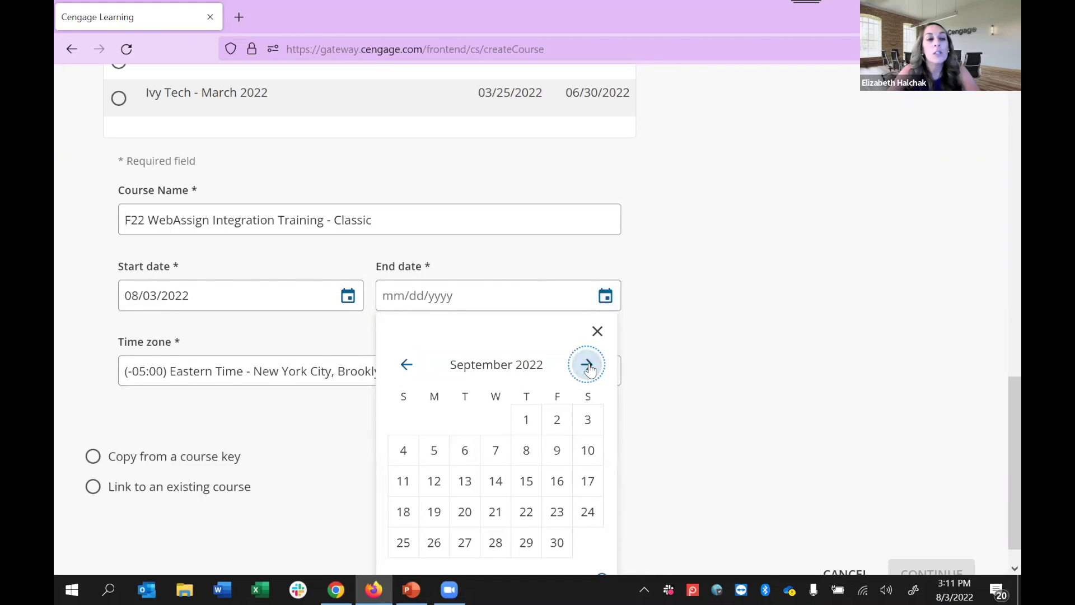
pyautogui.click(587, 365)
pyautogui.click(587, 365)
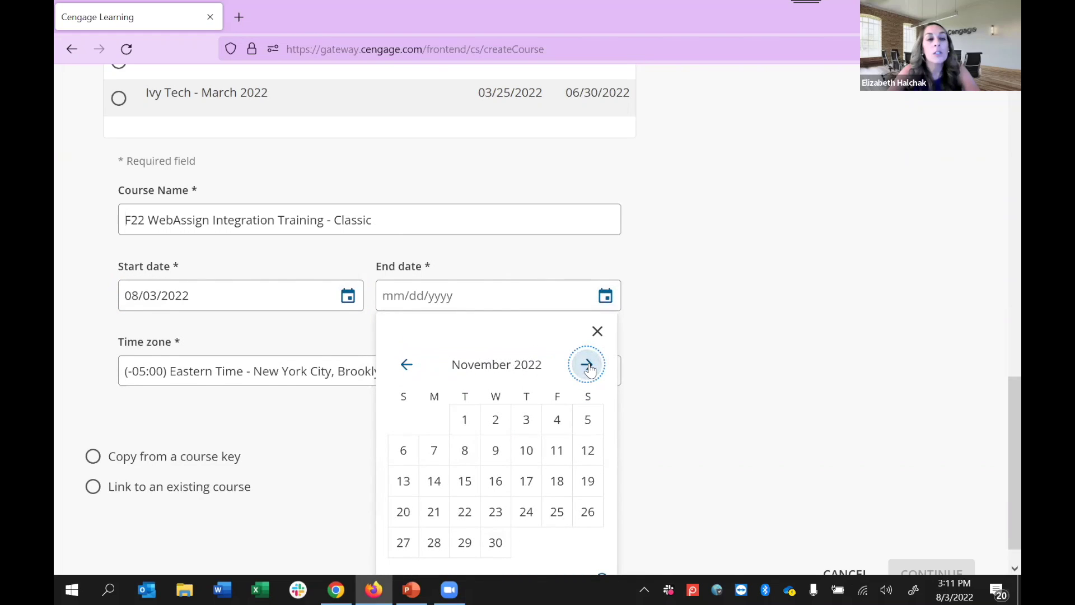
pyautogui.click(587, 365)
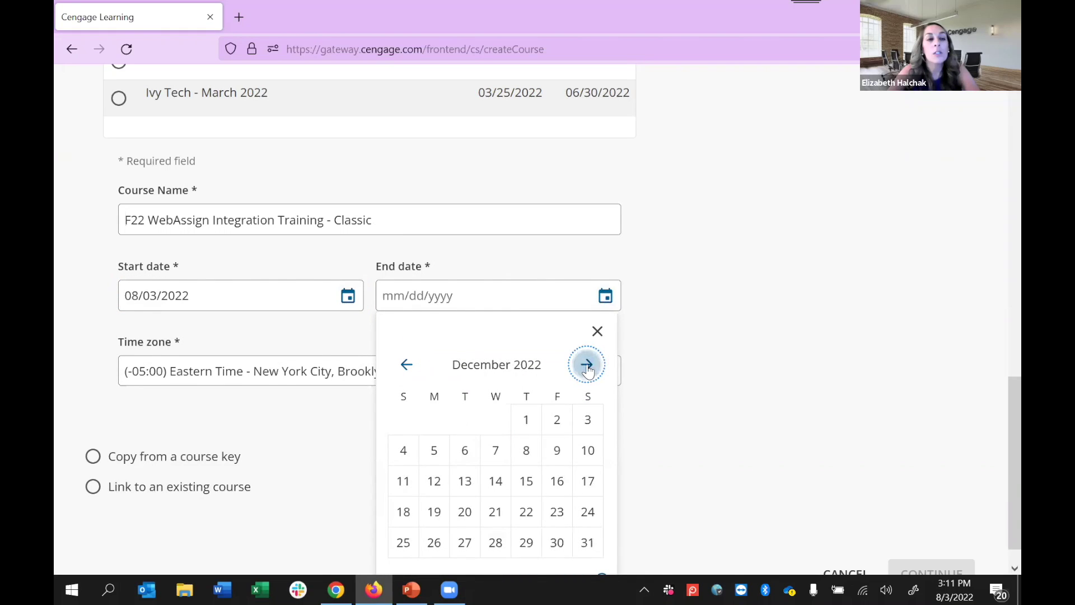
pyautogui.click(585, 542)
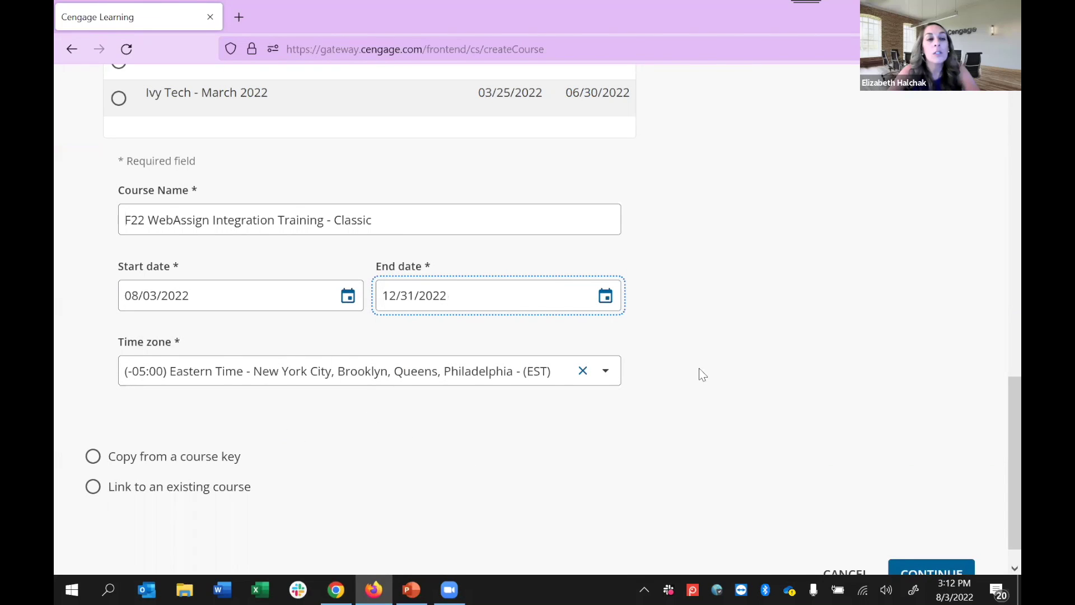
# Step: Create the copied course and submit its link to the /WebAssign destination folder
pyautogui.scroll(-1, 728, 392)
pyautogui.click(927, 543)
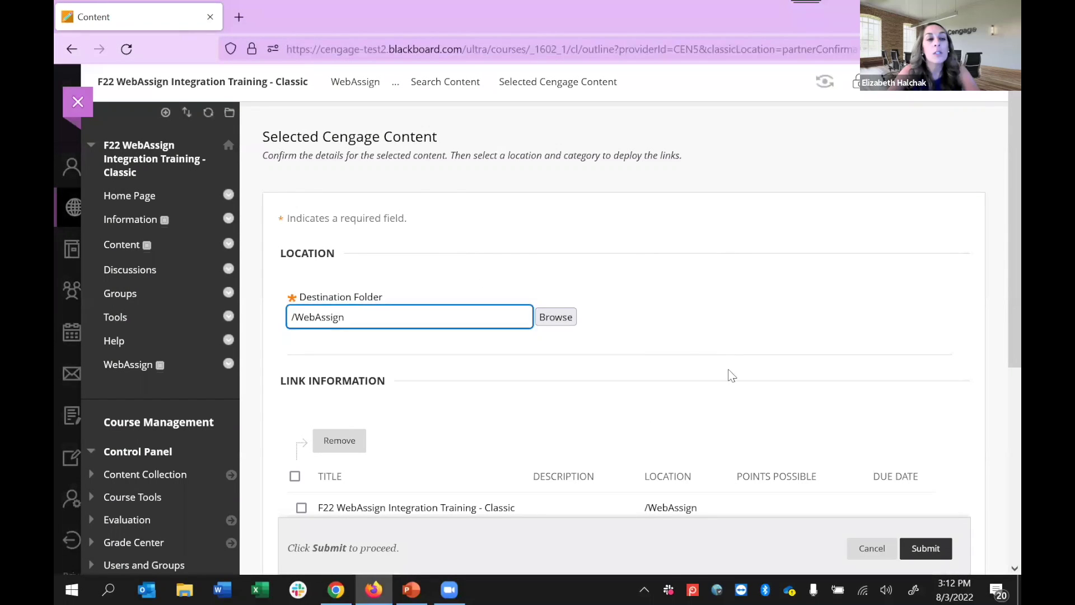
pyautogui.scroll(-2, 728, 373)
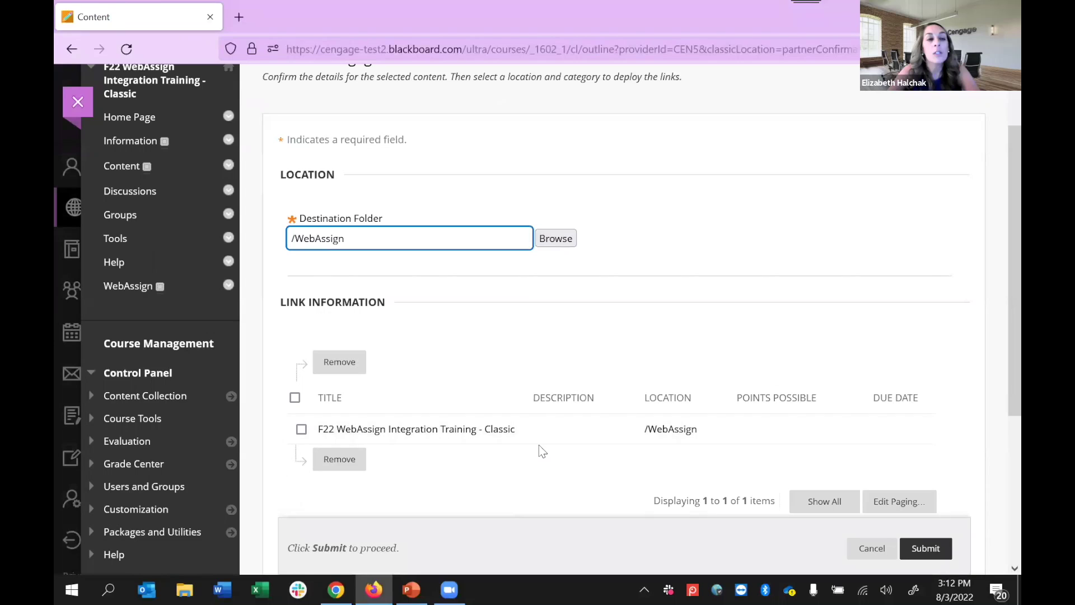
pyautogui.click(926, 548)
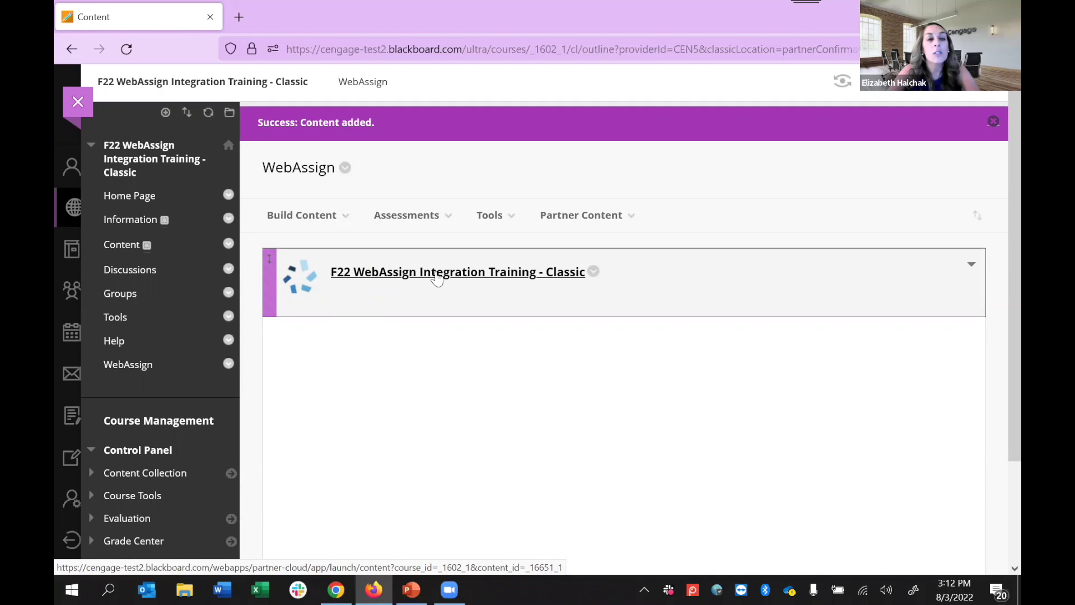
# Step: Rename the F22 WebAssign Integration Training - Classic link to "Click Here to Register and Access WebAssign" and save it
pyautogui.click(594, 275)
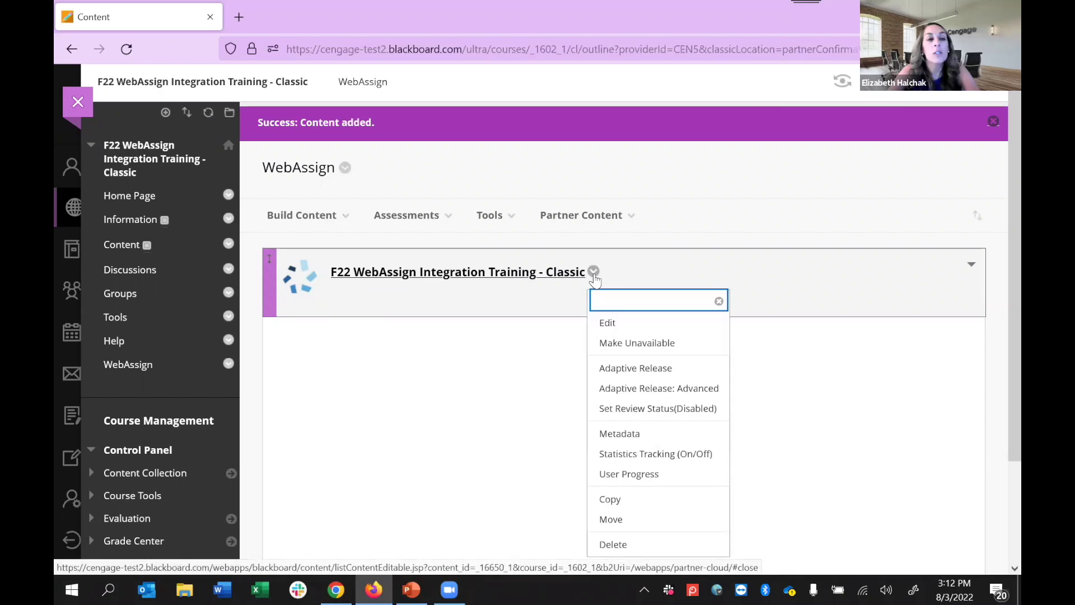
pyautogui.click(606, 322)
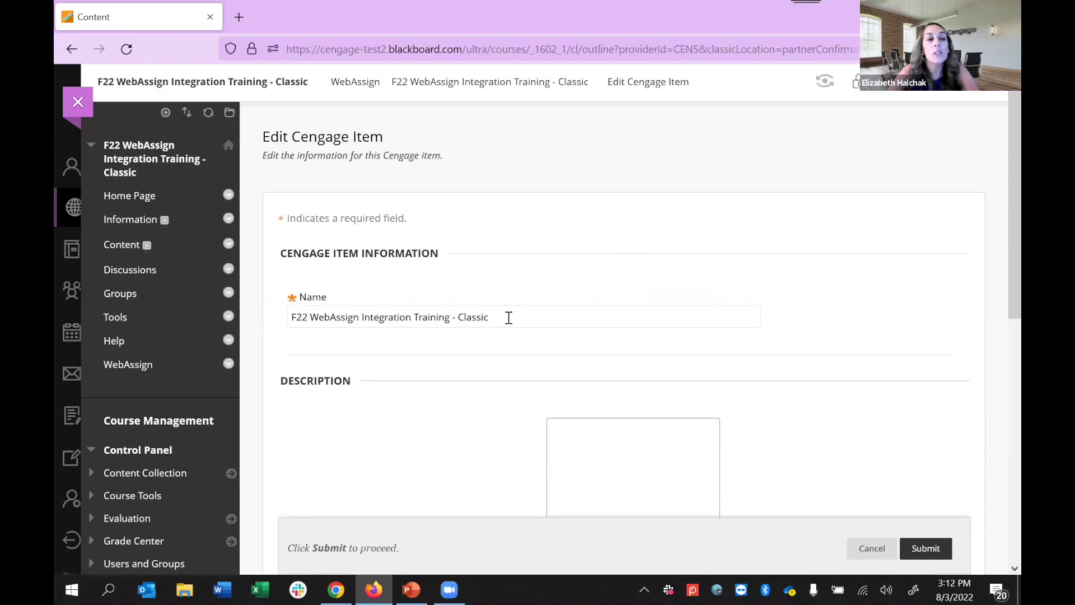
pyautogui.moveTo(506, 317); pyautogui.dragTo(247, 322)
pyautogui.write('Clci')
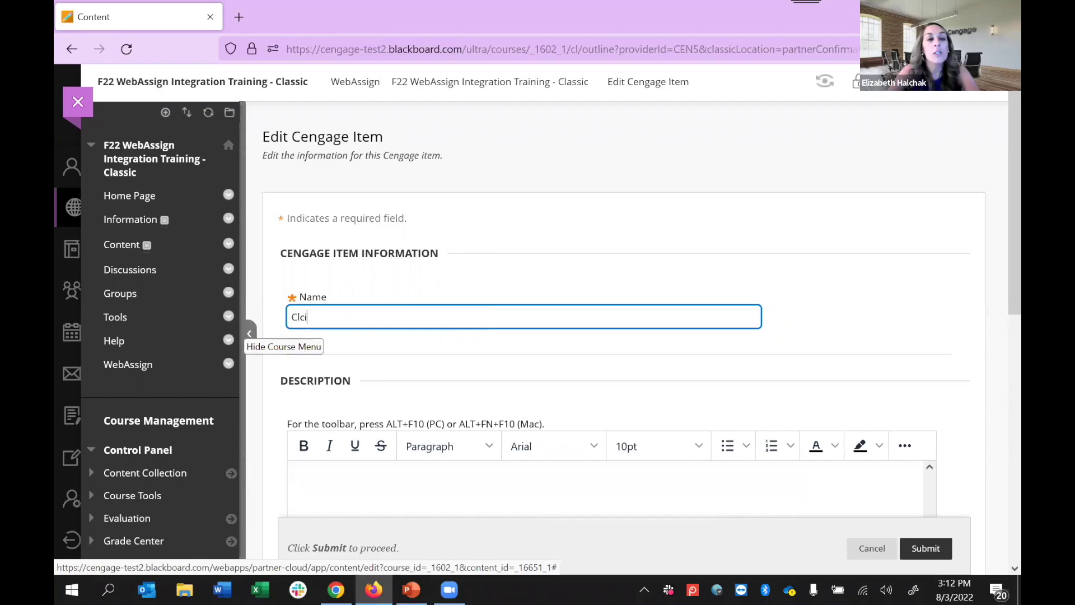
pyautogui.write('ick Here to Register and Acces')
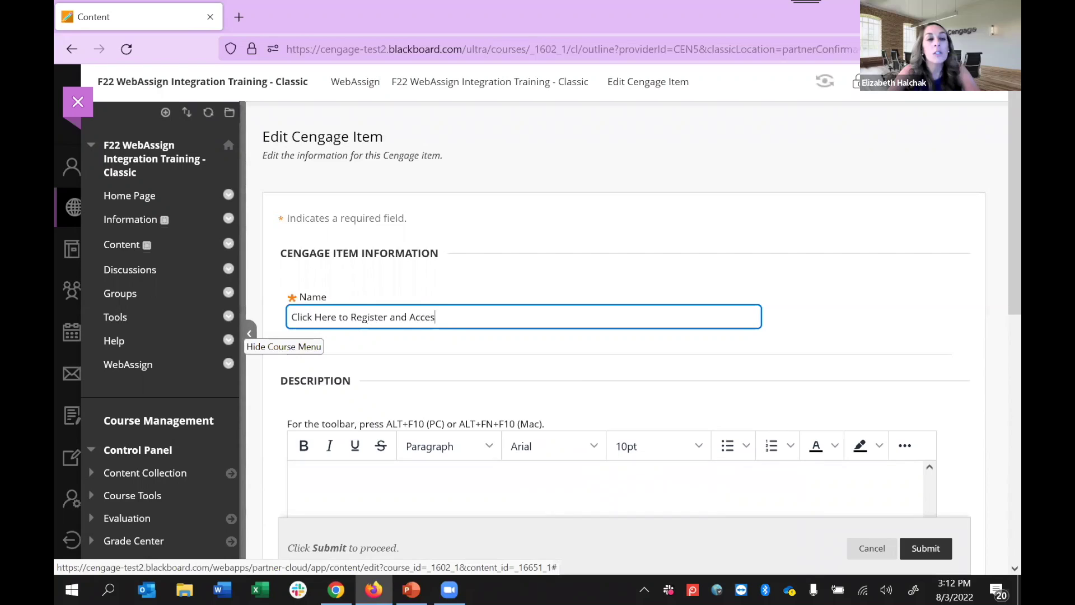
pyautogui.write('s WebAssign')
pyautogui.click(927, 553)
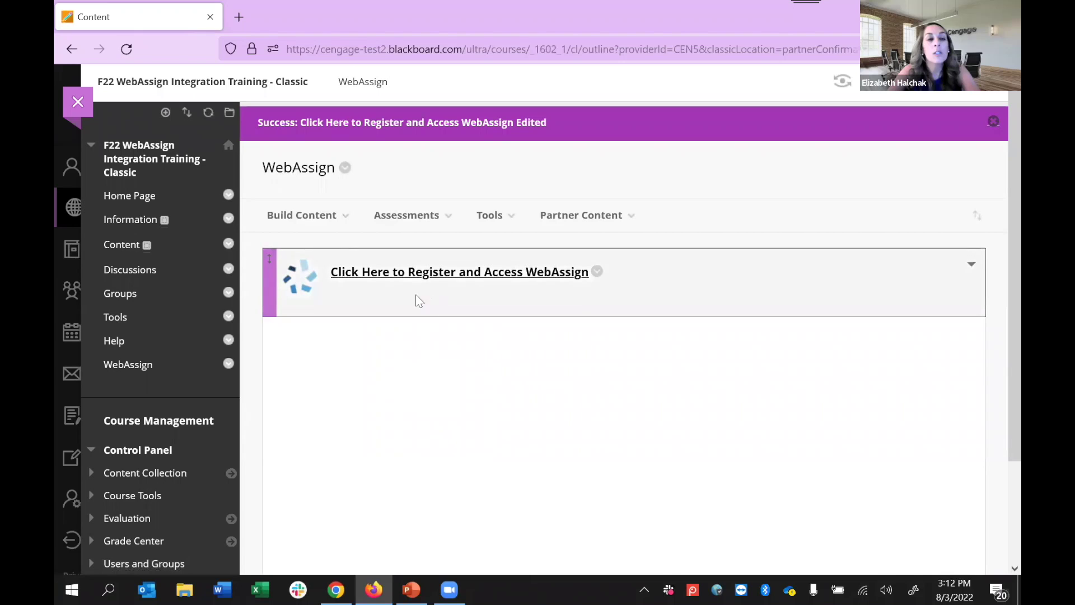
# Step: Open the WebAssign registration link, review the copied class and its assignments, and return to the Blackboard course
pyautogui.click(489, 215)
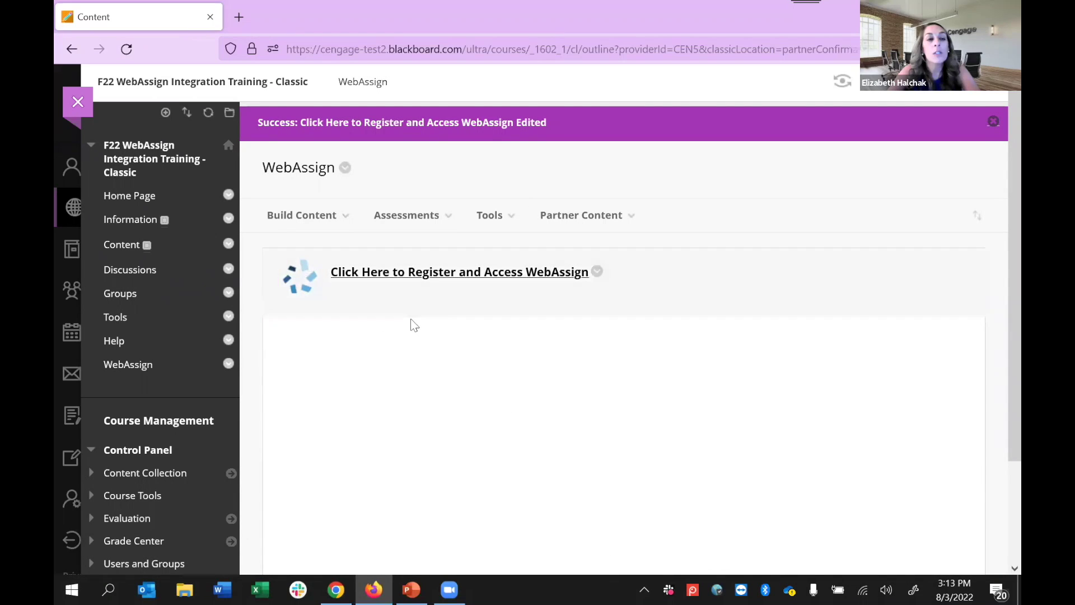
pyautogui.click(409, 272)
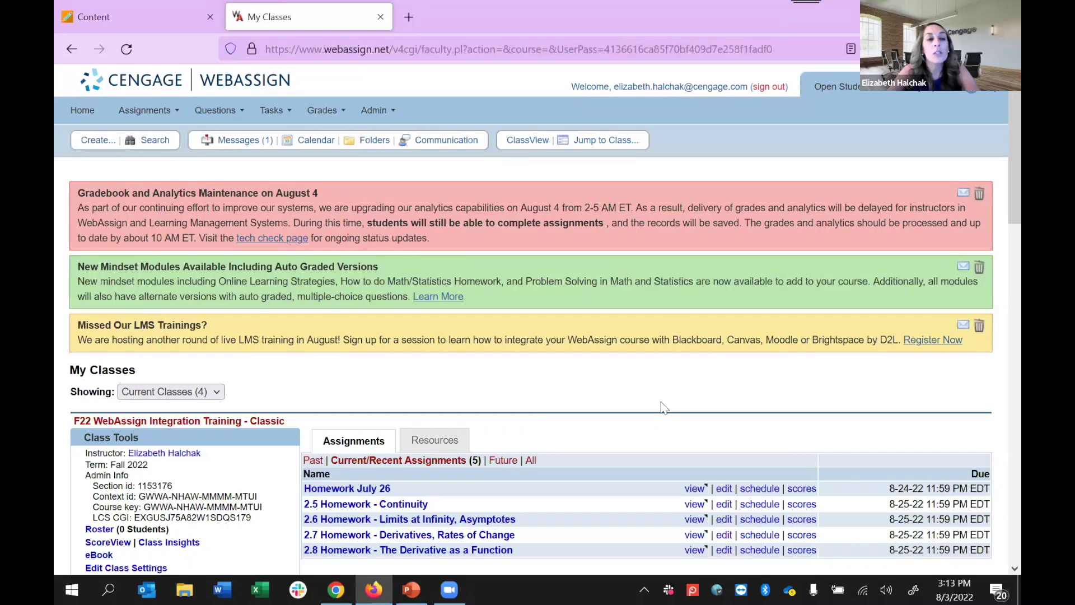
pyautogui.scroll(-4, 388, 354)
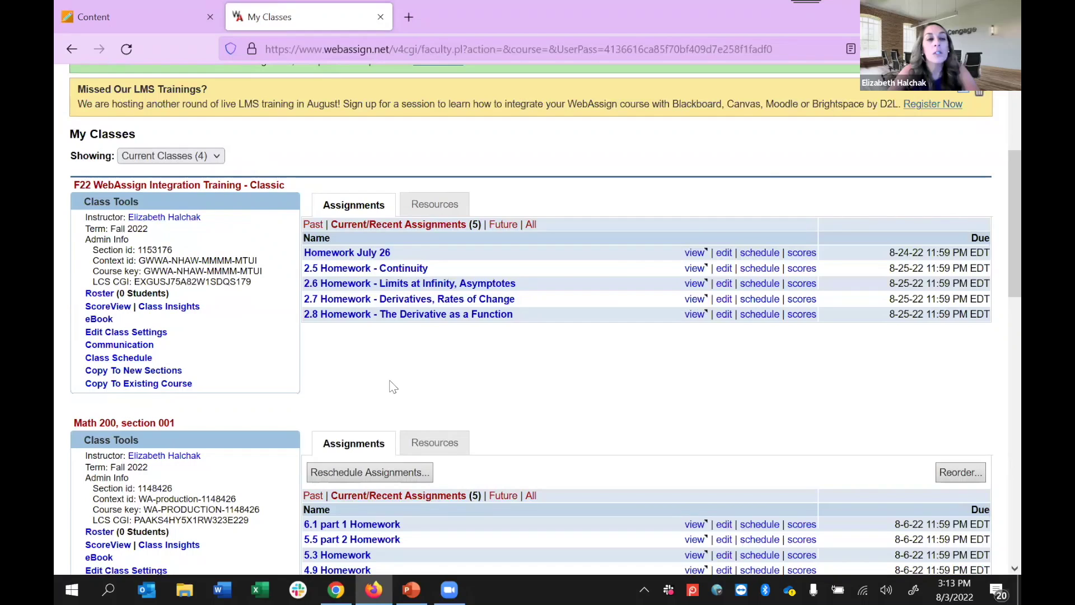
pyautogui.click(106, 16)
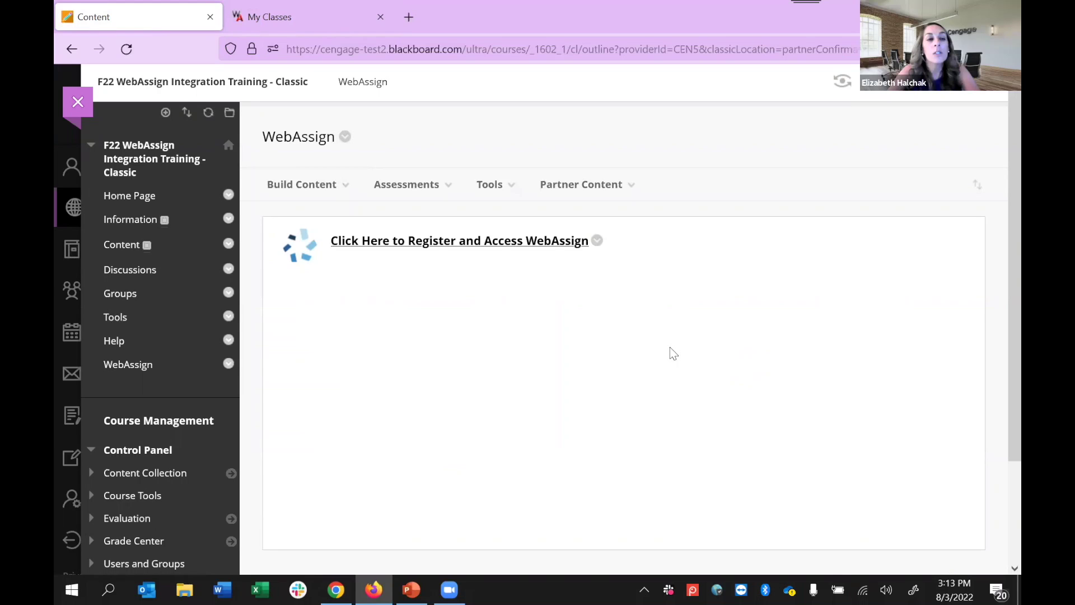
# Step: Open the Content Market's Cengage provider and bring up the selectable content for Calculus: Early Transcendentals - 9th Edition
pyautogui.click(611, 187)
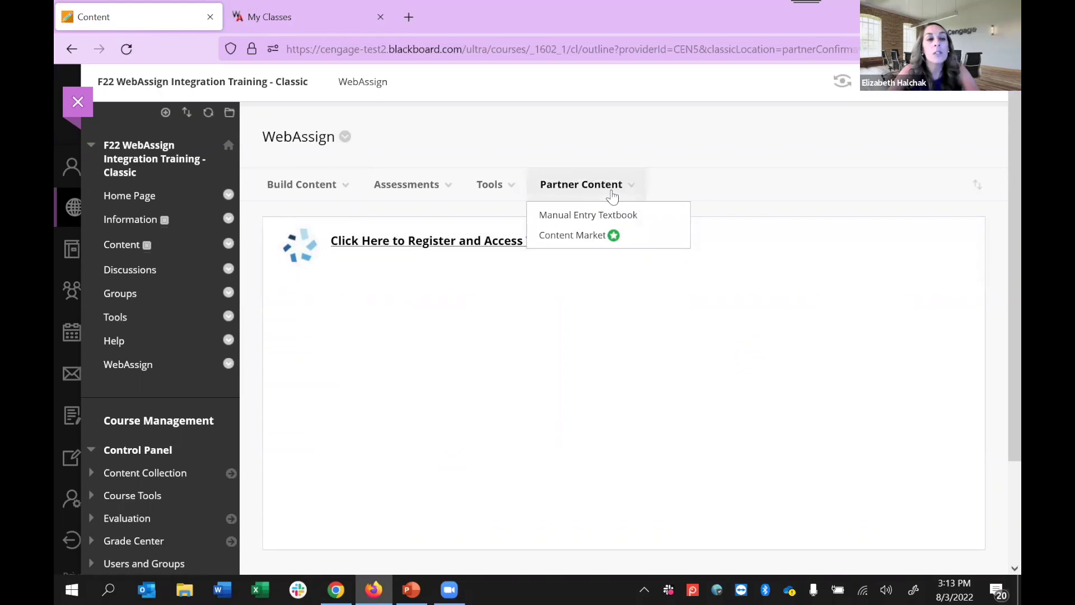
pyautogui.click(596, 240)
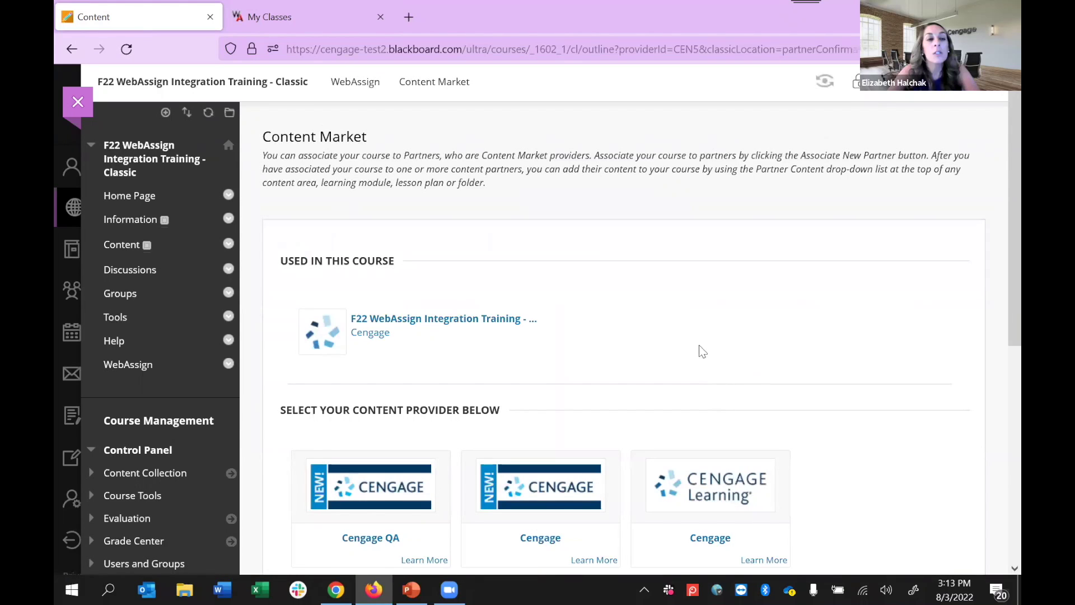
pyautogui.click(556, 493)
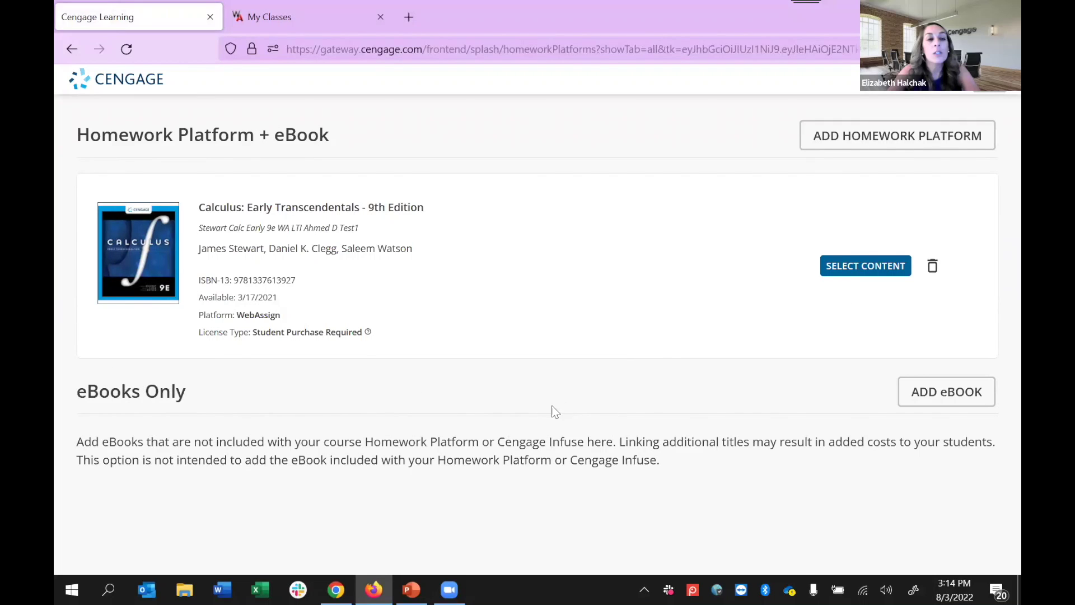
pyautogui.click(850, 268)
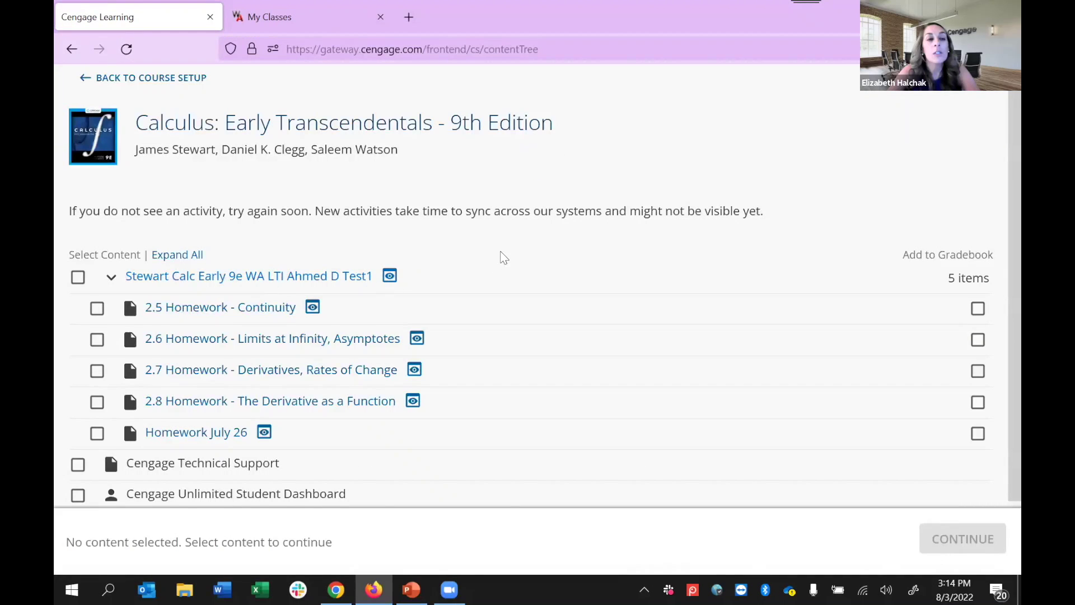
# Step: Add the Calculus Early Transcendentals eBook and Cengage Technical Support as links in the /WebAssign folder
pyautogui.scroll(-1, 504, 257)
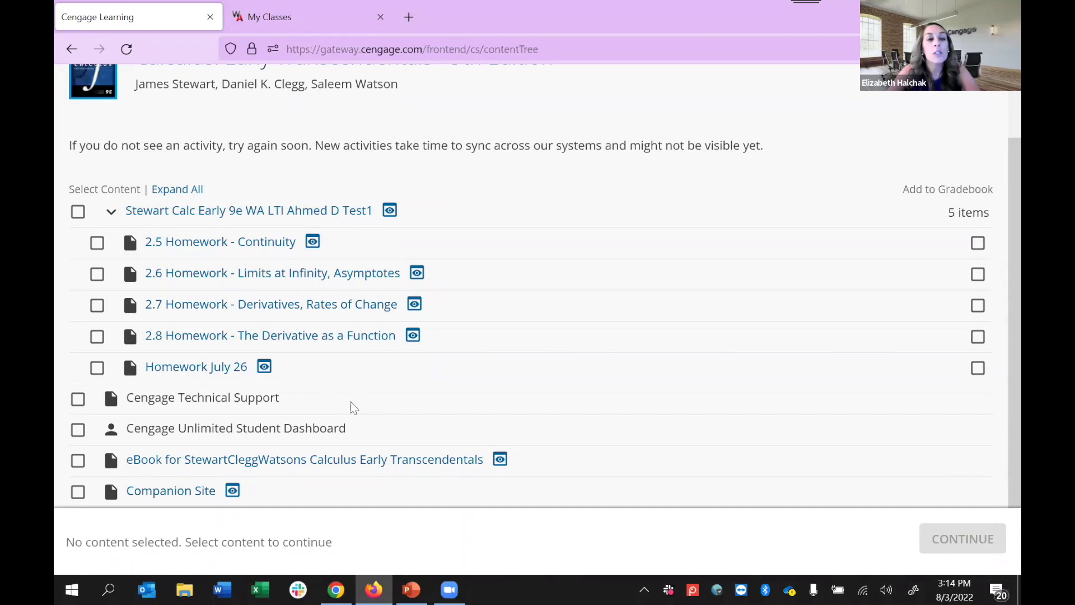
pyautogui.click(78, 460)
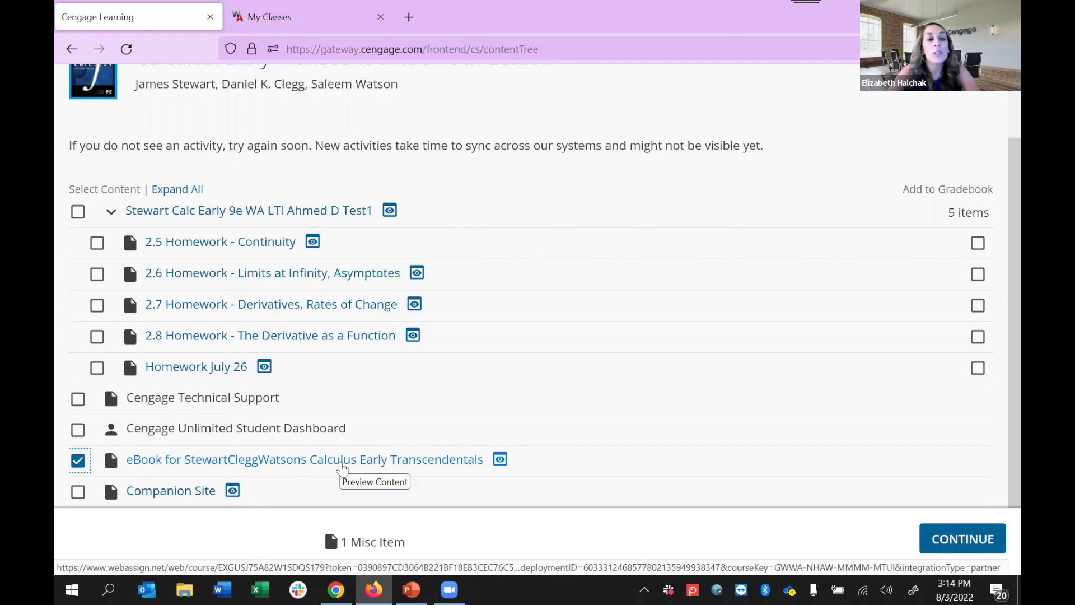
pyautogui.click(78, 404)
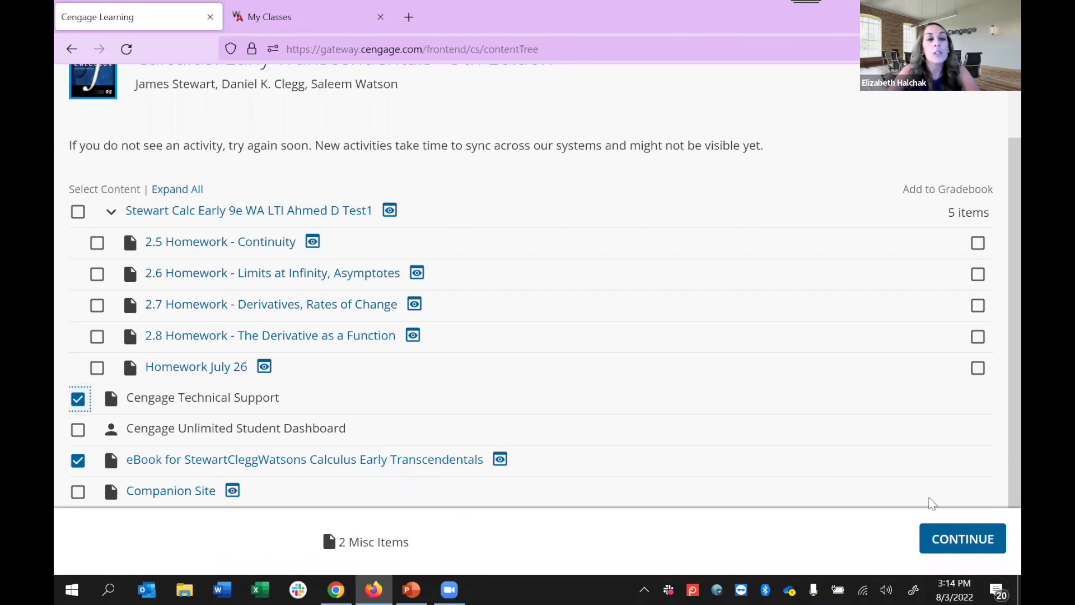
pyautogui.click(952, 540)
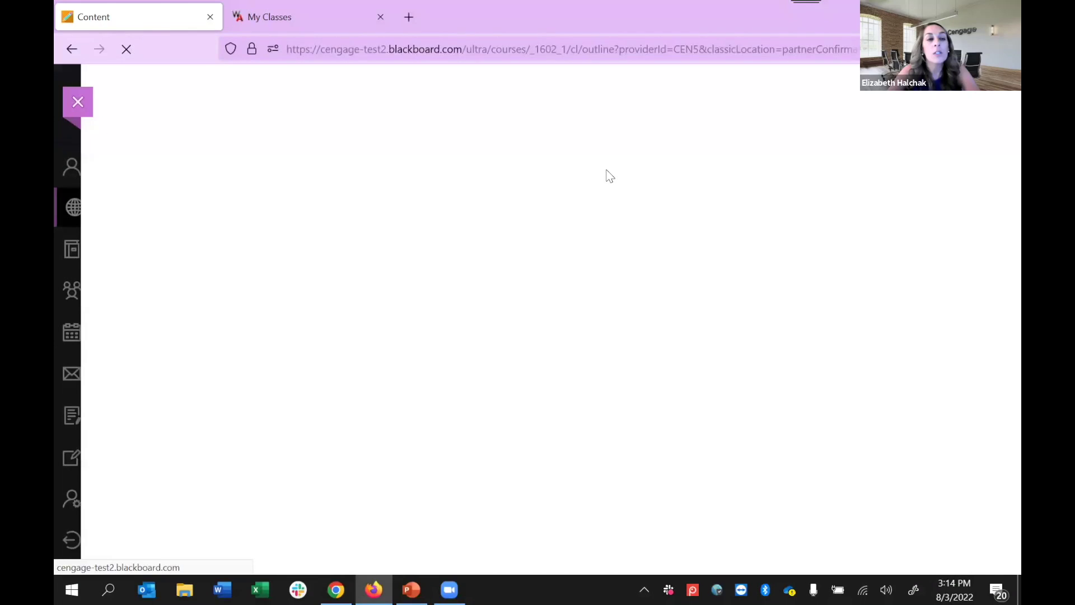
pyautogui.scroll(-2, 767, 254)
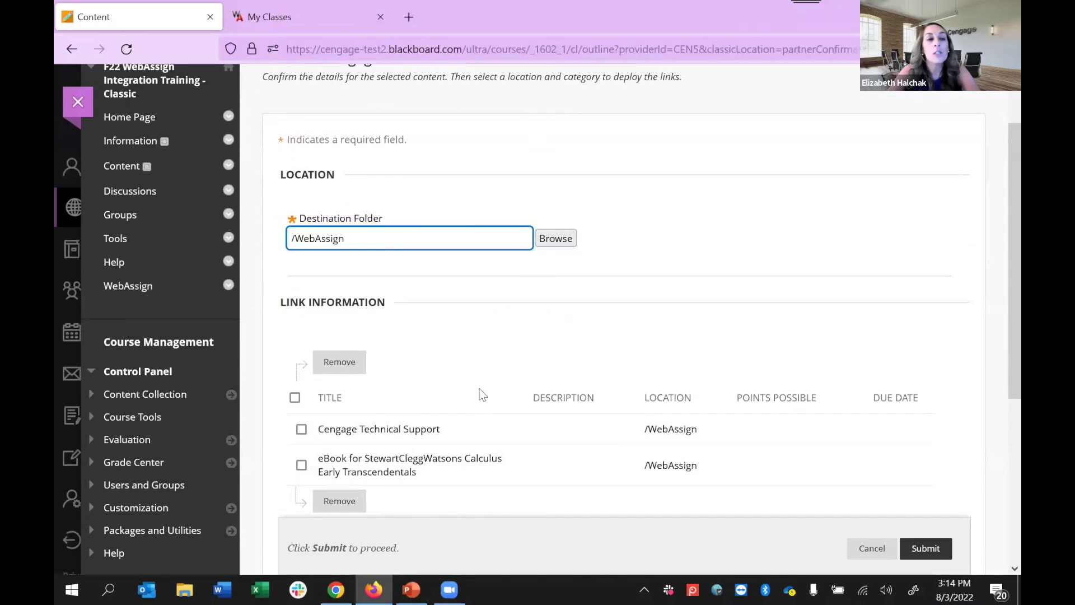
pyautogui.click(924, 549)
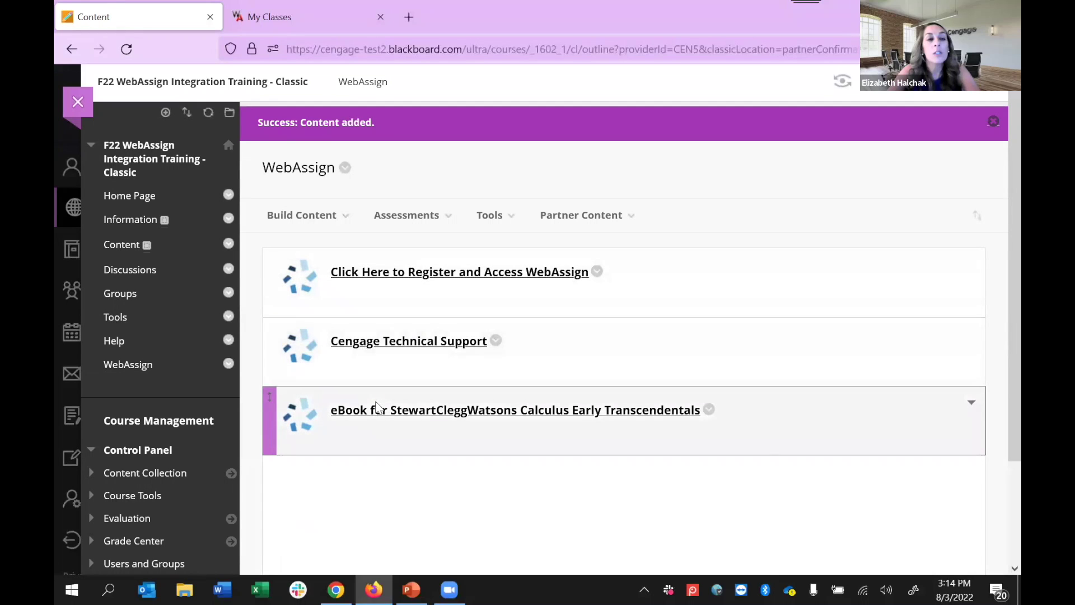
# Step: Launch the Calculus Early Transcendentals eBook link to view its chapters, and return to the Blackboard course
pyautogui.click(376, 412)
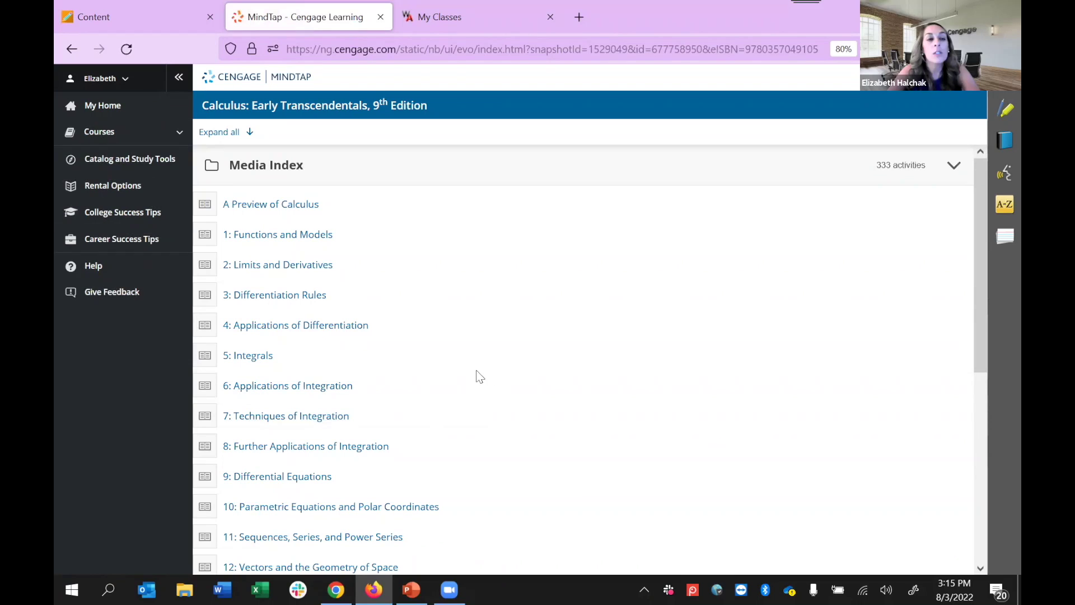
pyautogui.click(146, 16)
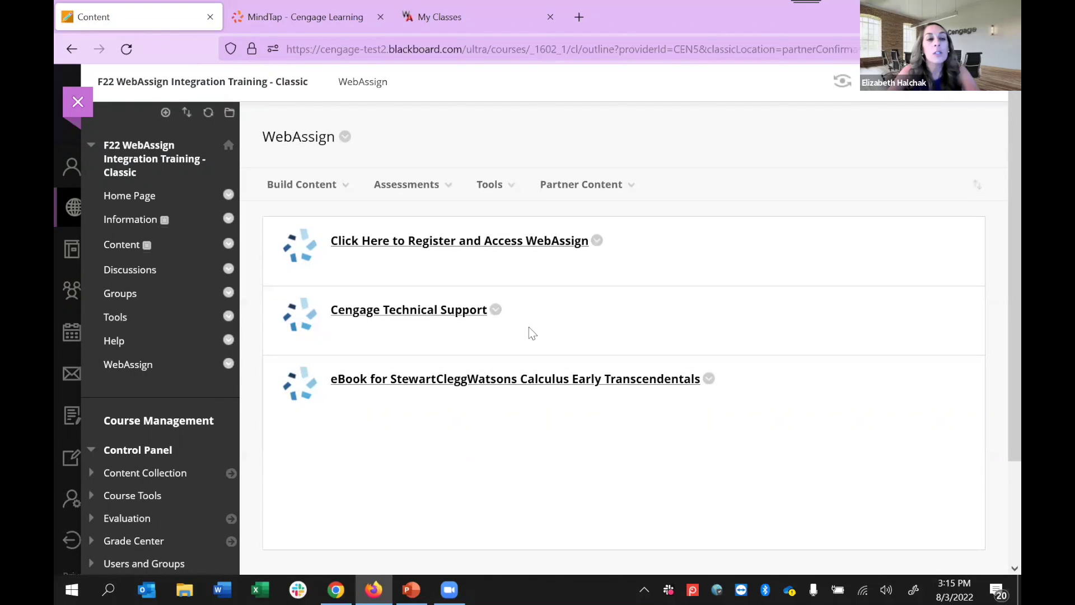
# Step: Create a content folder named Week 1 in the WebAssign content area and open it
pyautogui.click(320, 180)
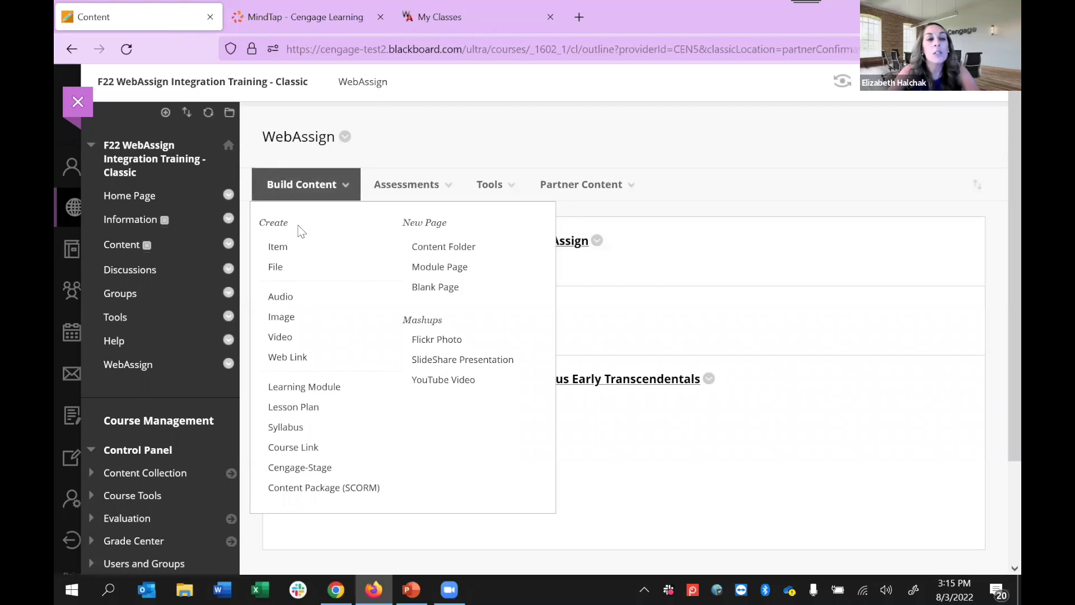
pyautogui.click(417, 247)
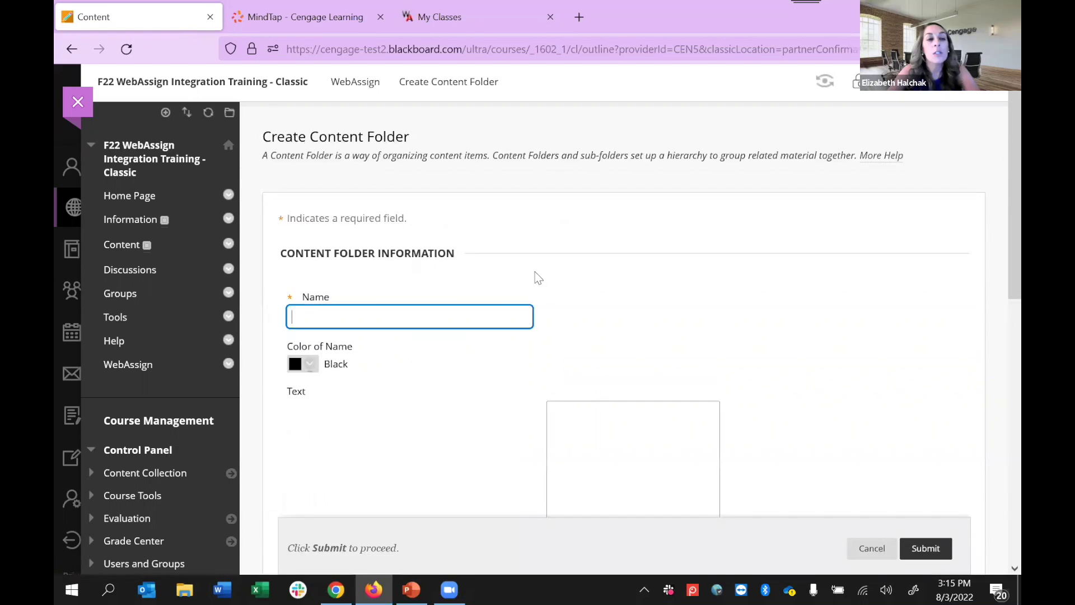
pyautogui.write('Week 1')
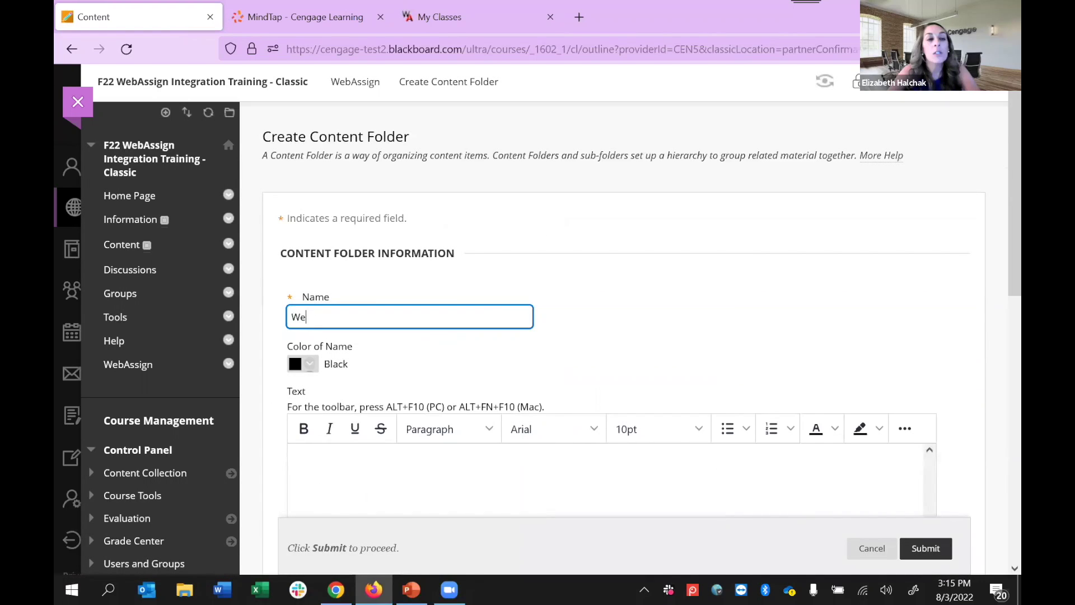
pyautogui.click(930, 549)
pyautogui.click(348, 477)
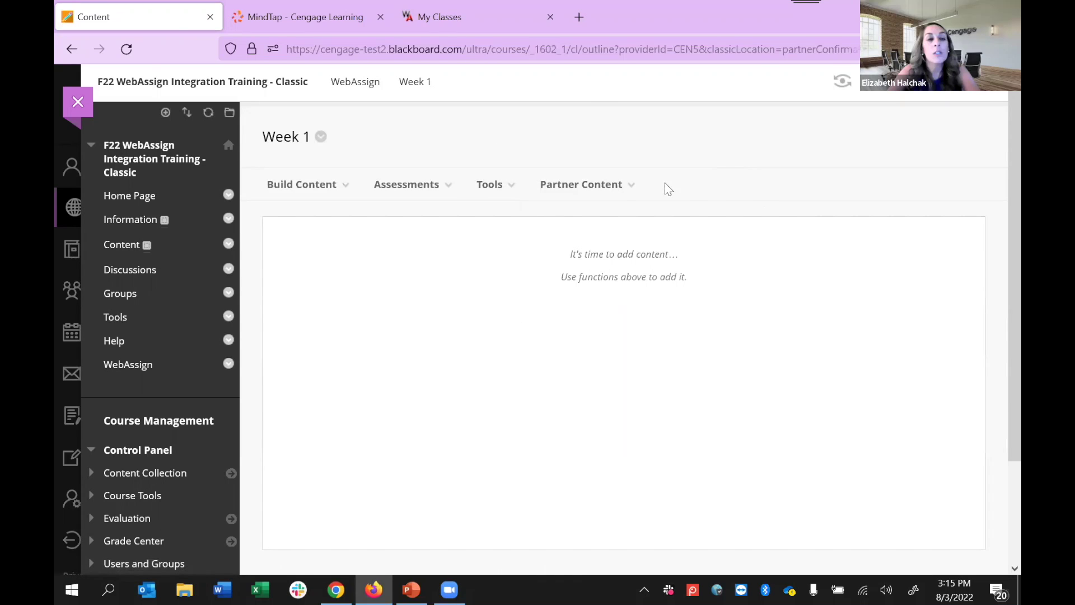
# Step: From the Week 1 folder, open the Cengage content selection for Calculus: Early Transcendentals - 9th Edition
pyautogui.moveTo(616, 185)
pyautogui.click(610, 235)
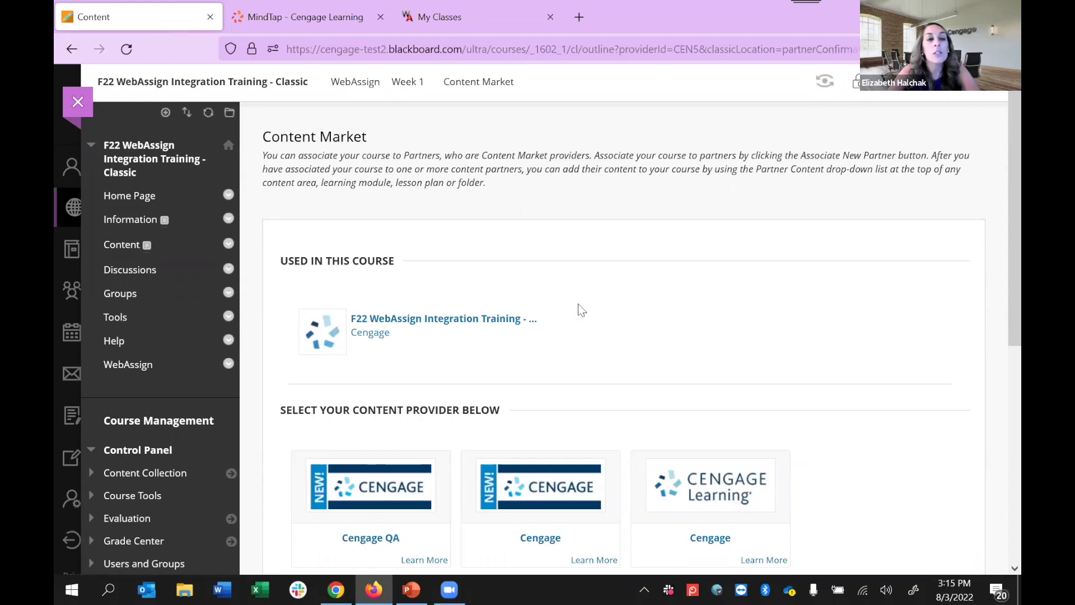
pyautogui.scroll(-2, 578, 304)
pyautogui.click(529, 406)
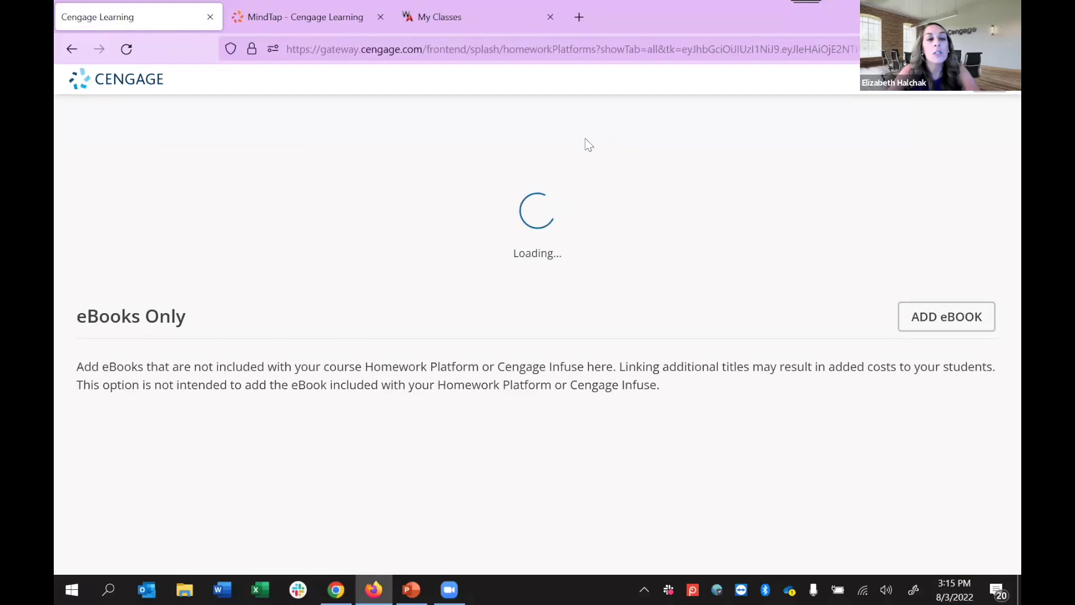
pyautogui.click(835, 269)
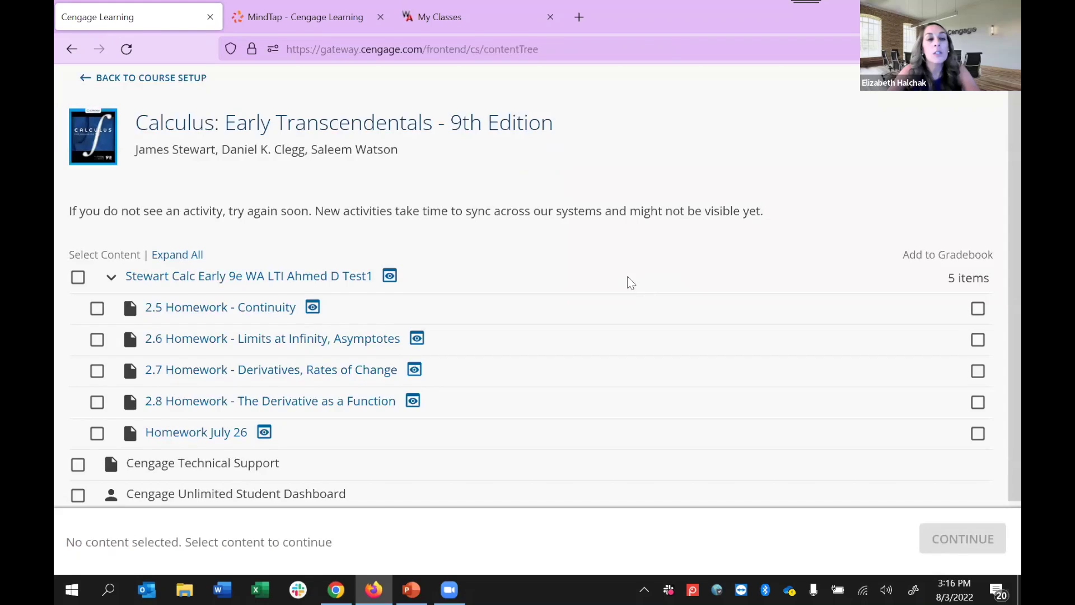
# Step: Select the 2.5, 2.6, 2.7 and 2.8 Homework assignments, excluding only 2.8 Homework from the gradebook
pyautogui.scroll(-2, 627, 277)
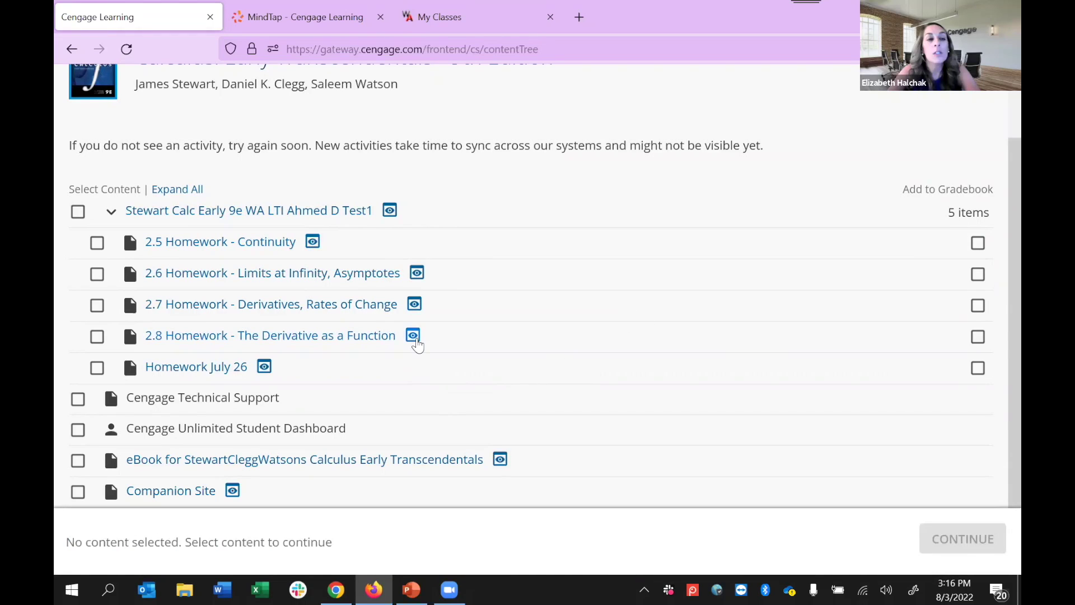
pyautogui.click(97, 244)
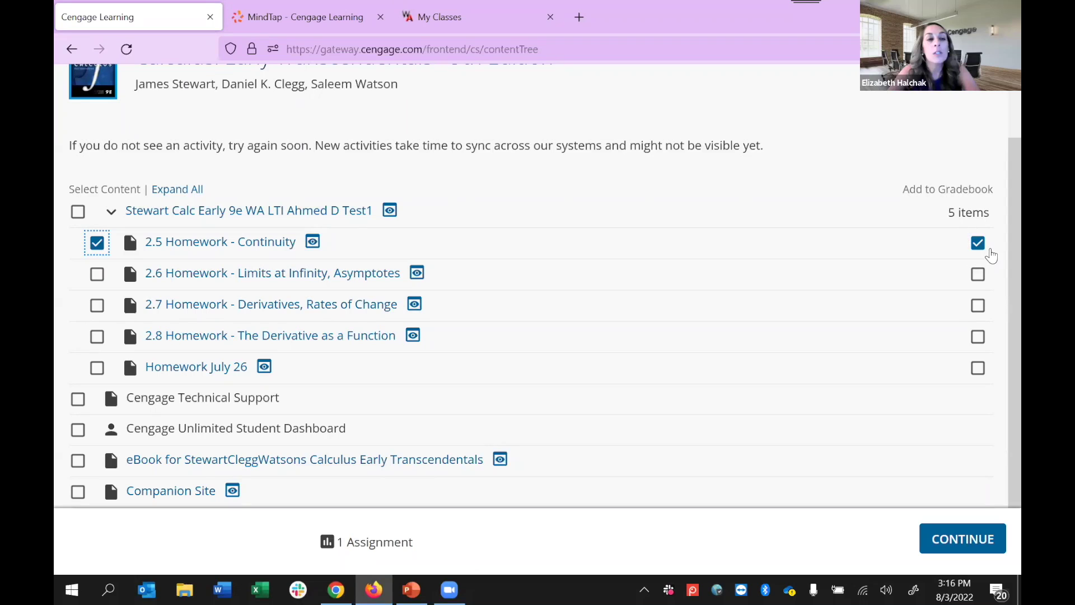
pyautogui.moveTo(903, 190); pyautogui.dragTo(994, 190)
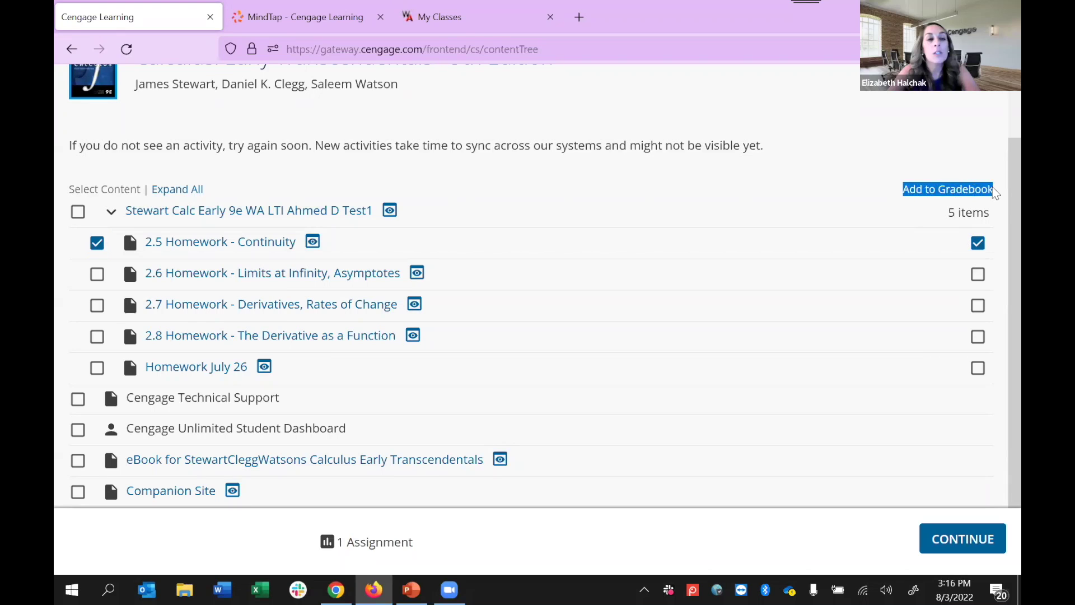
pyautogui.click(864, 219)
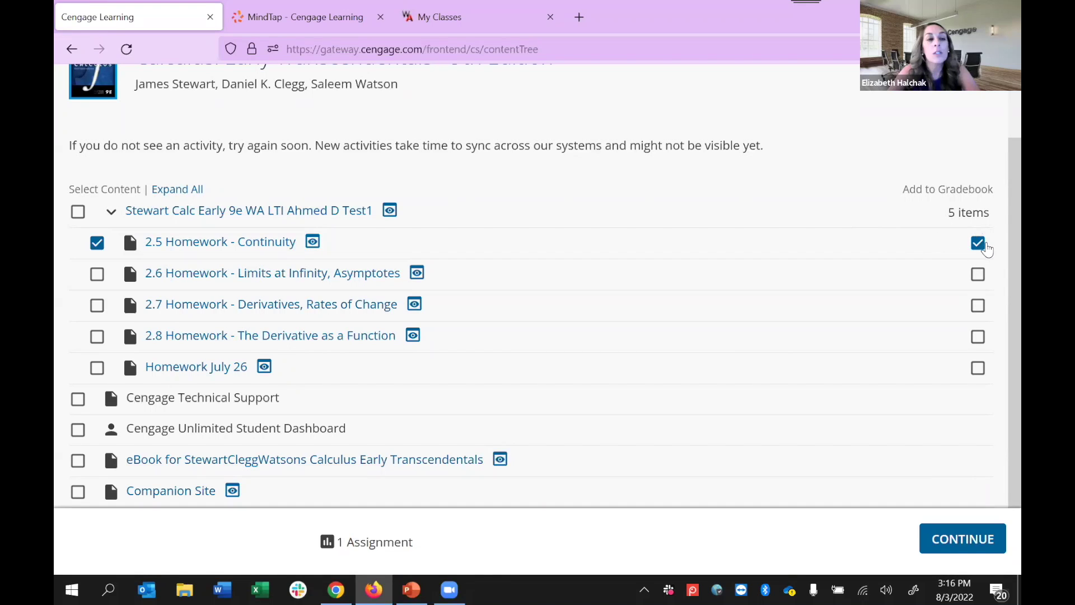
pyautogui.click(97, 274)
pyautogui.click(97, 305)
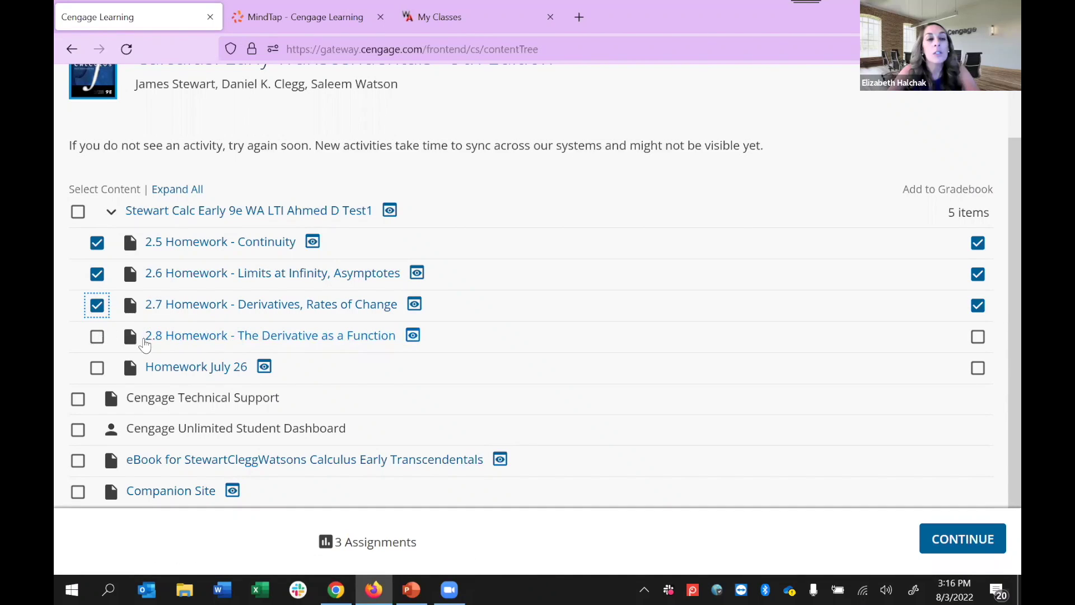
pyautogui.click(96, 337)
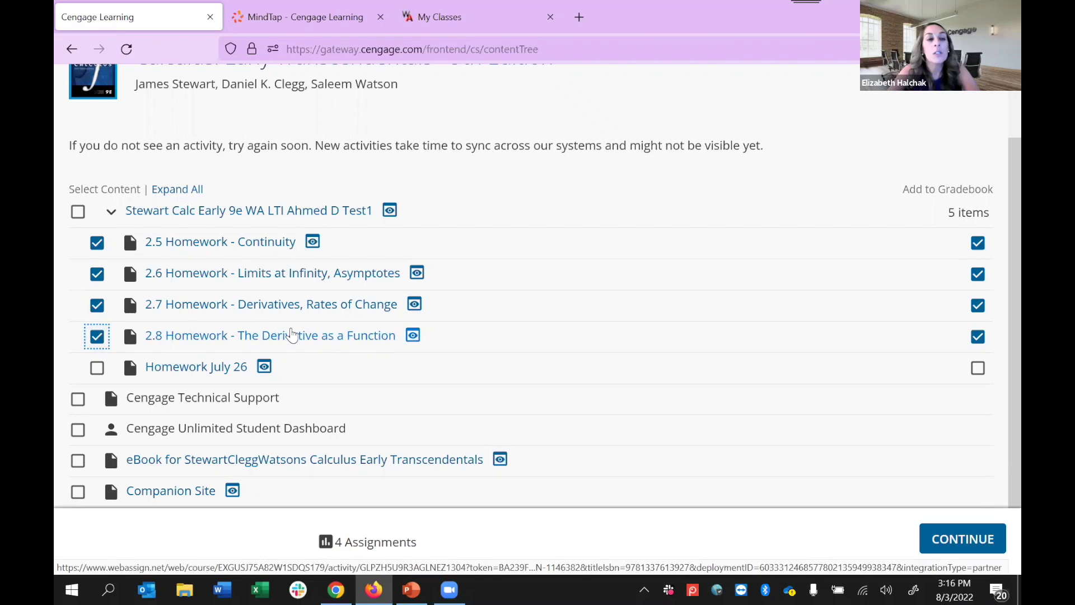
pyautogui.click(977, 338)
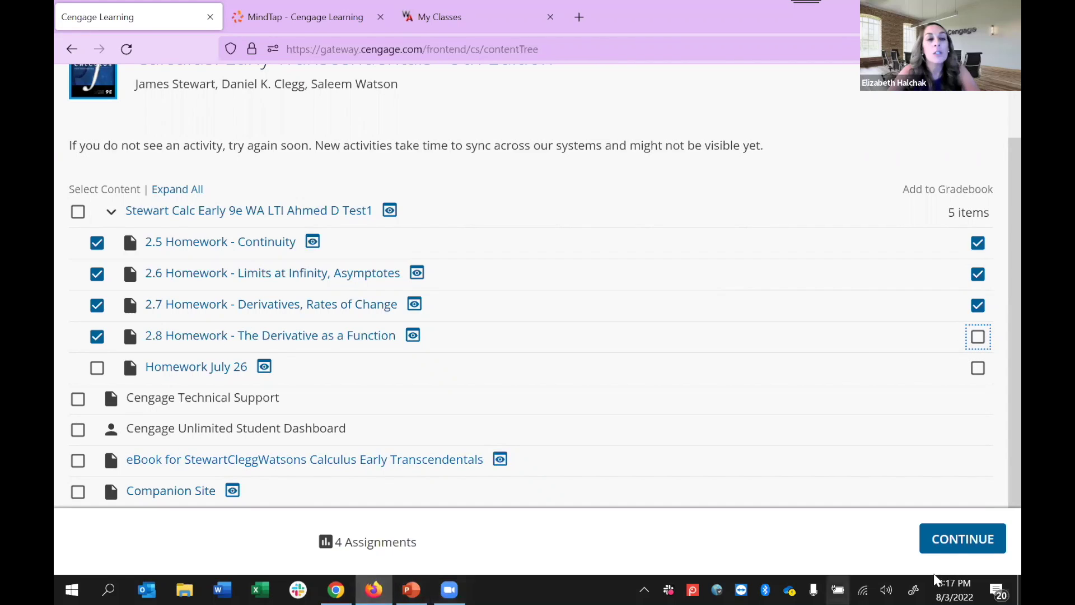
# Step: Continue with the four selected homework assignments and submit them to the /WebAssign/Week 1 folder
pyautogui.click(959, 541)
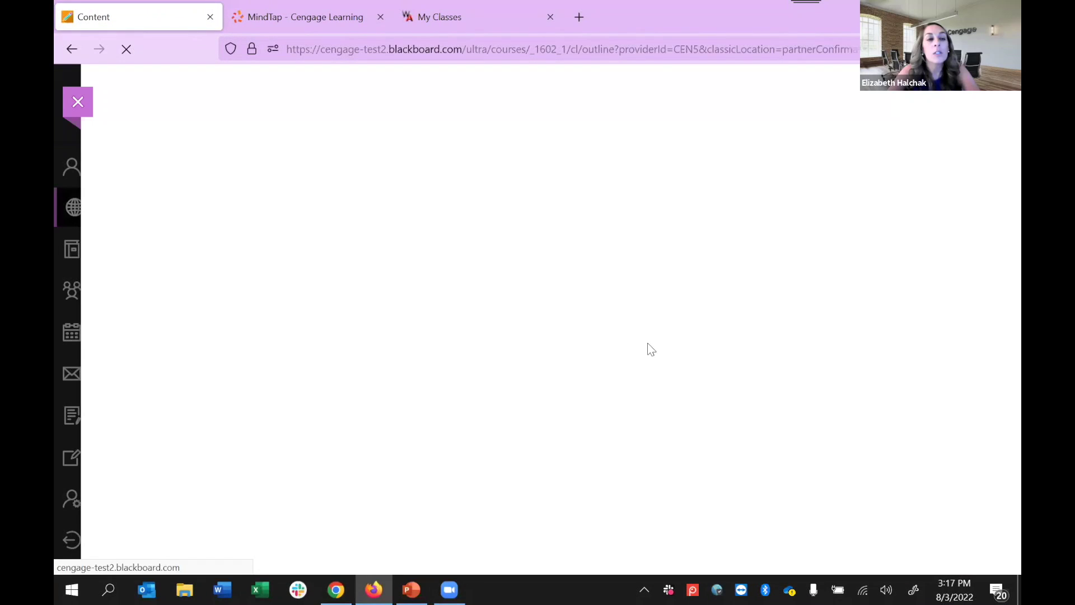
pyautogui.scroll(-4, 660, 324)
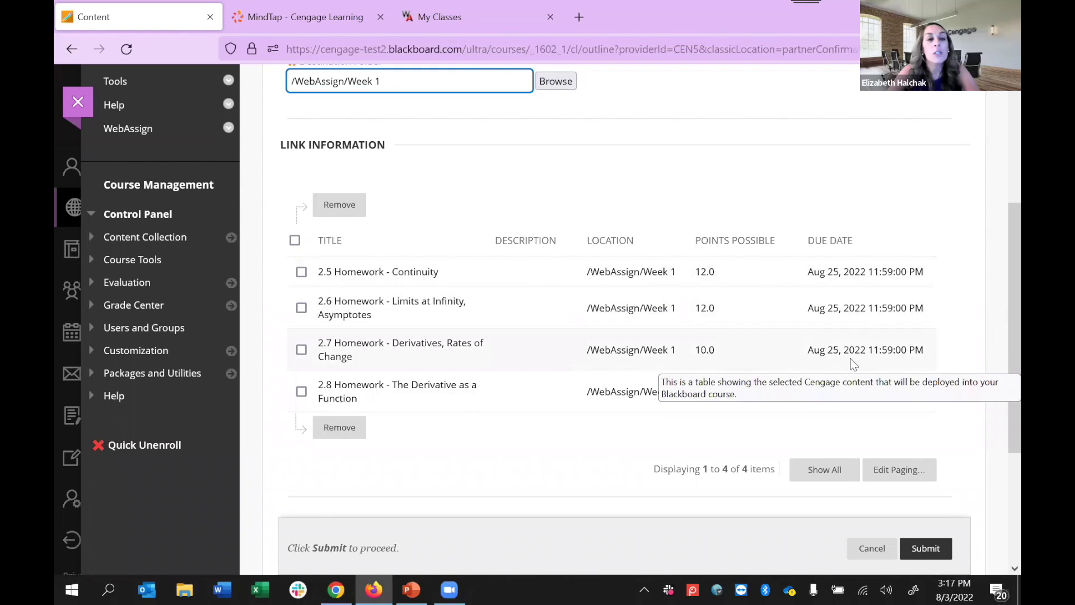
pyautogui.click(925, 549)
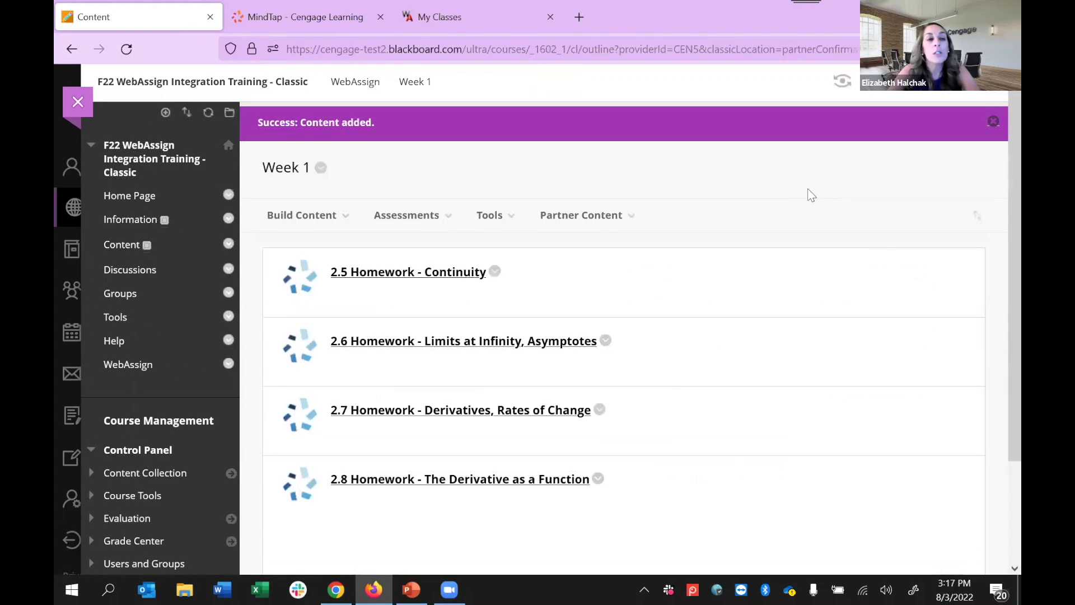
# Step: Launch the 2.5 Homework - Continuity link to view the assignment in WebAssign, and return to the Week 1 folder
pyautogui.scroll(-1, 919, 317)
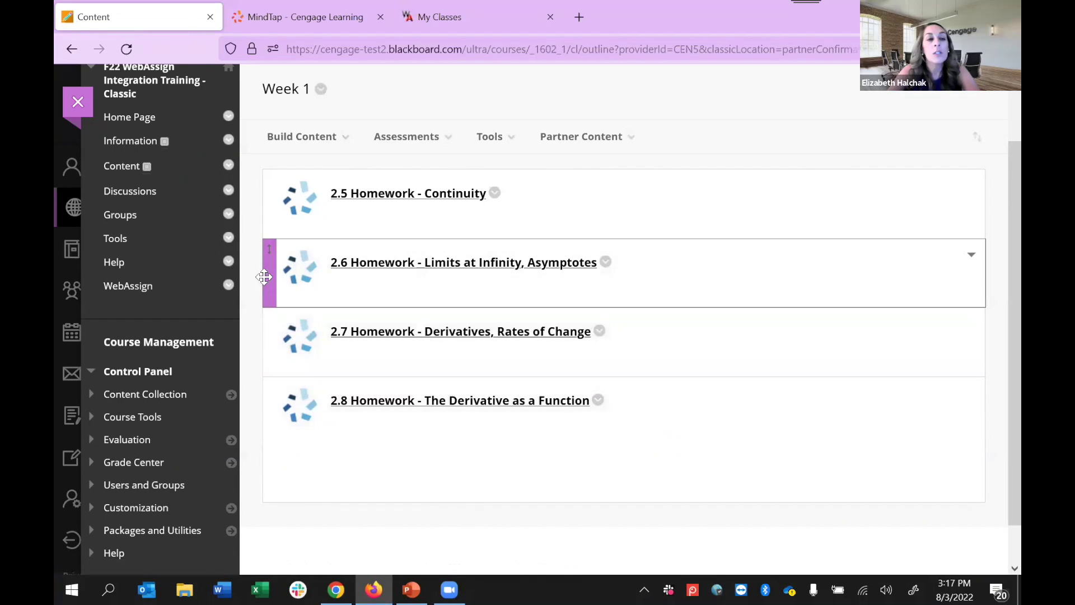
pyautogui.moveTo(277, 318); pyautogui.dragTo(302, 282)
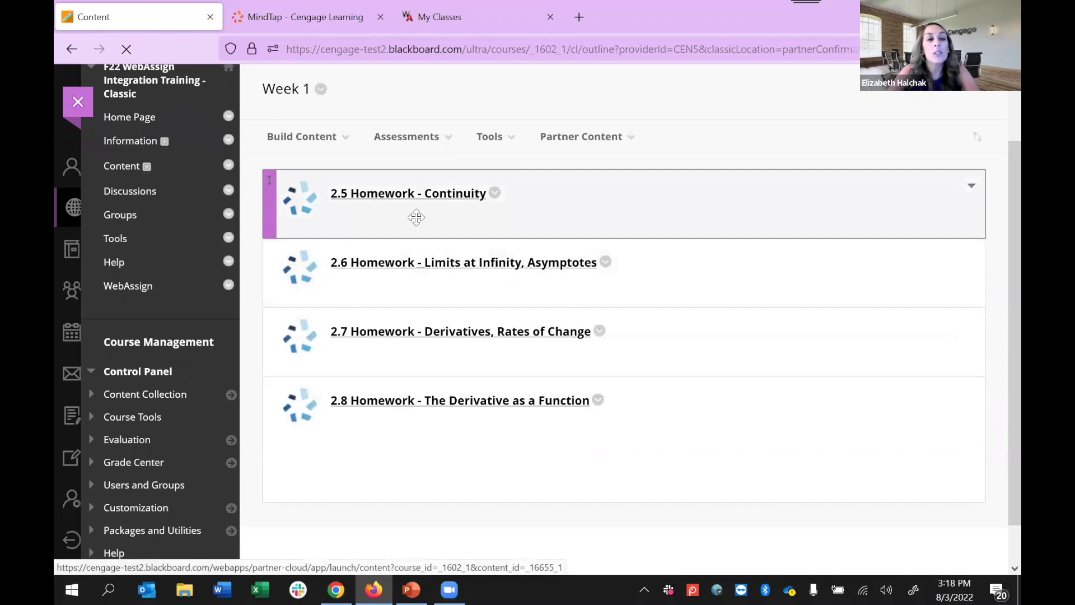
pyautogui.click(561, 400)
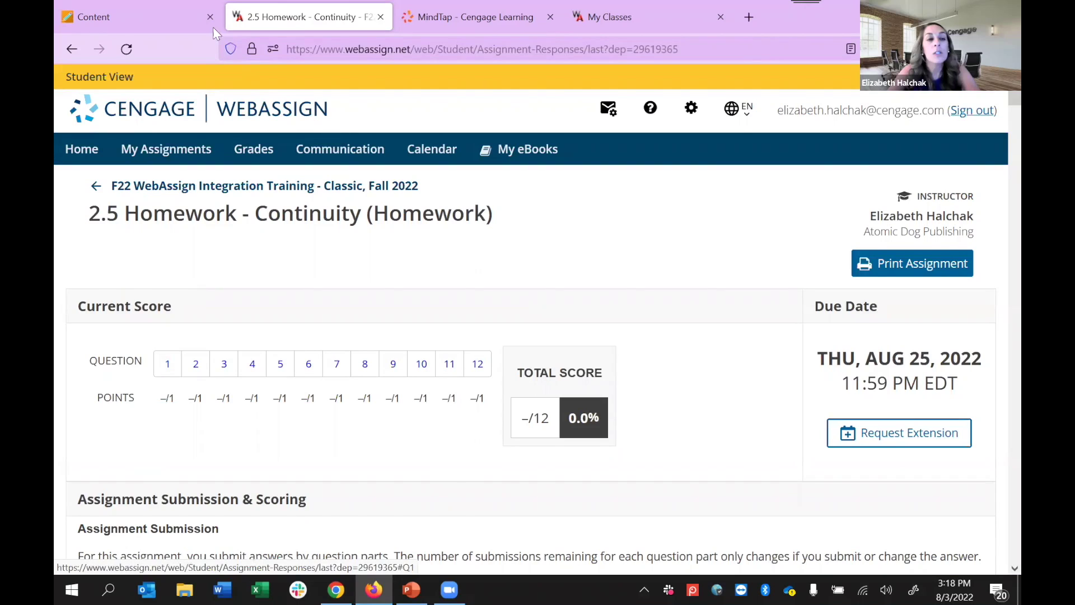
pyautogui.click(191, 14)
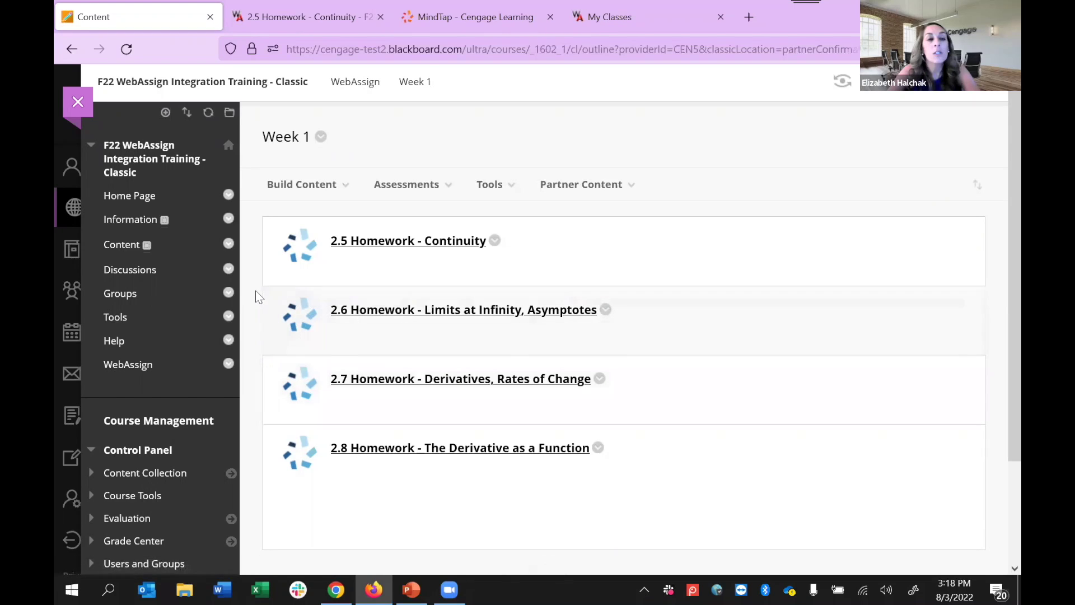
# Step: Open the Full Grade Center and examine the columns for the added homework assignments
pyautogui.scroll(-2, 258, 298)
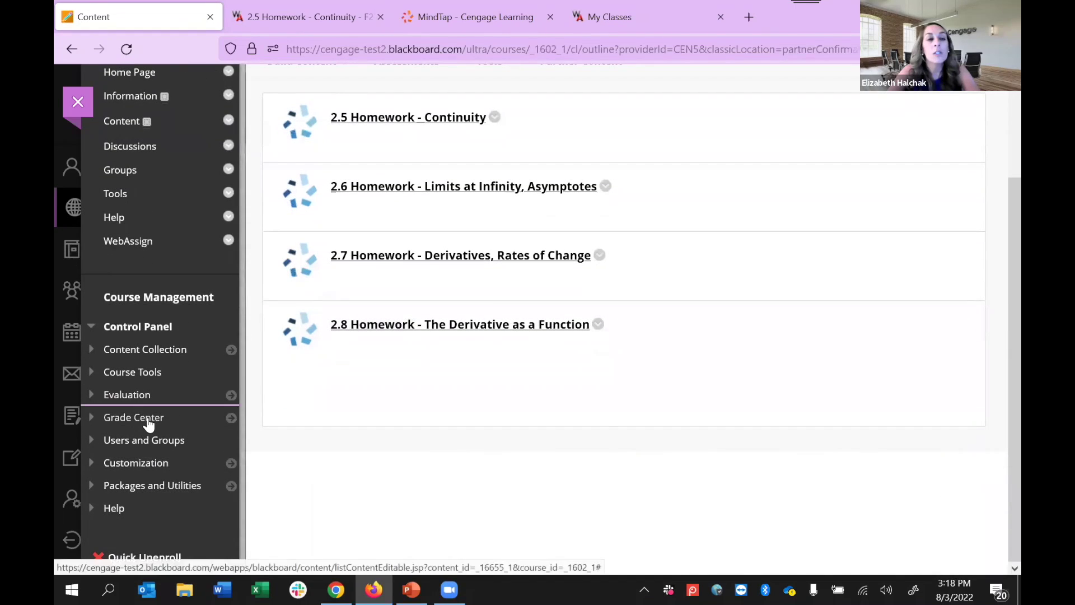
pyautogui.click(148, 424)
pyautogui.click(174, 450)
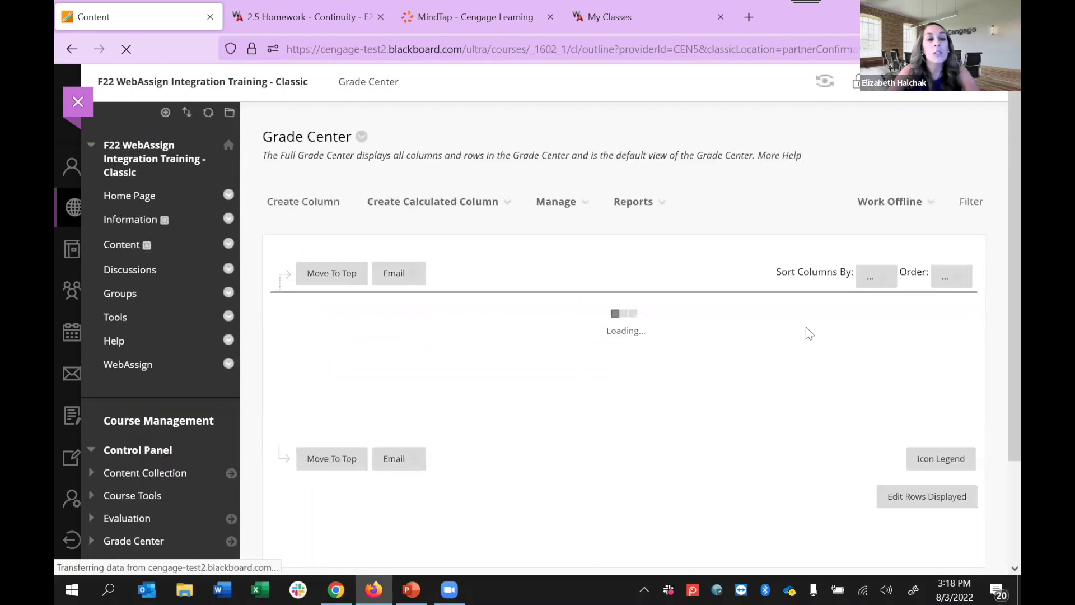
pyautogui.moveTo(723, 393); pyautogui.dragTo(784, 409)
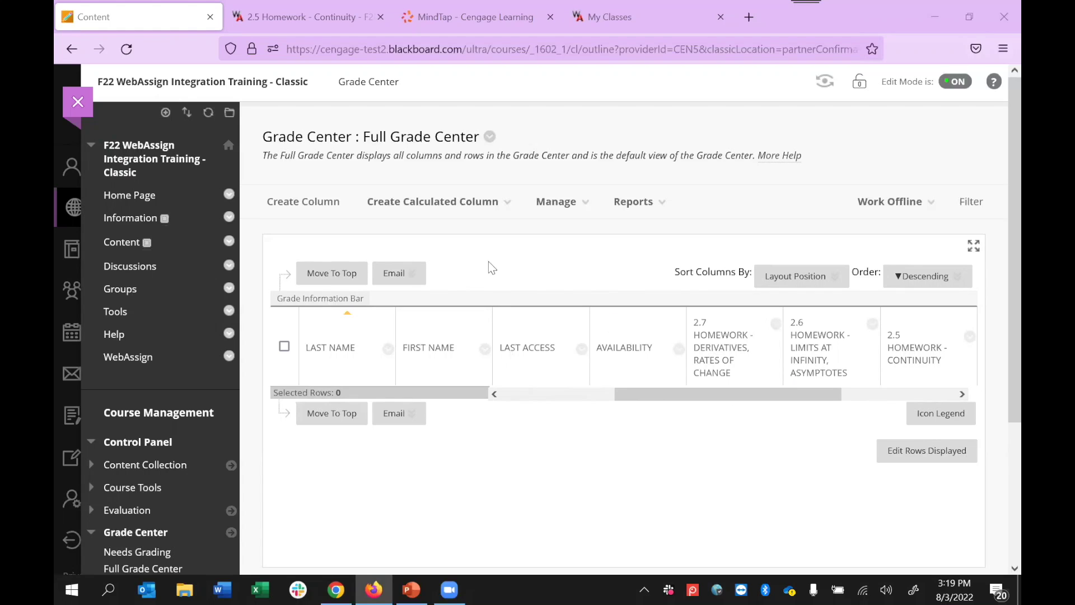
# Step: Leave the Classic course and open the F22 WebAssign Integration Training - Ultra course from the course list
pyautogui.click(80, 108)
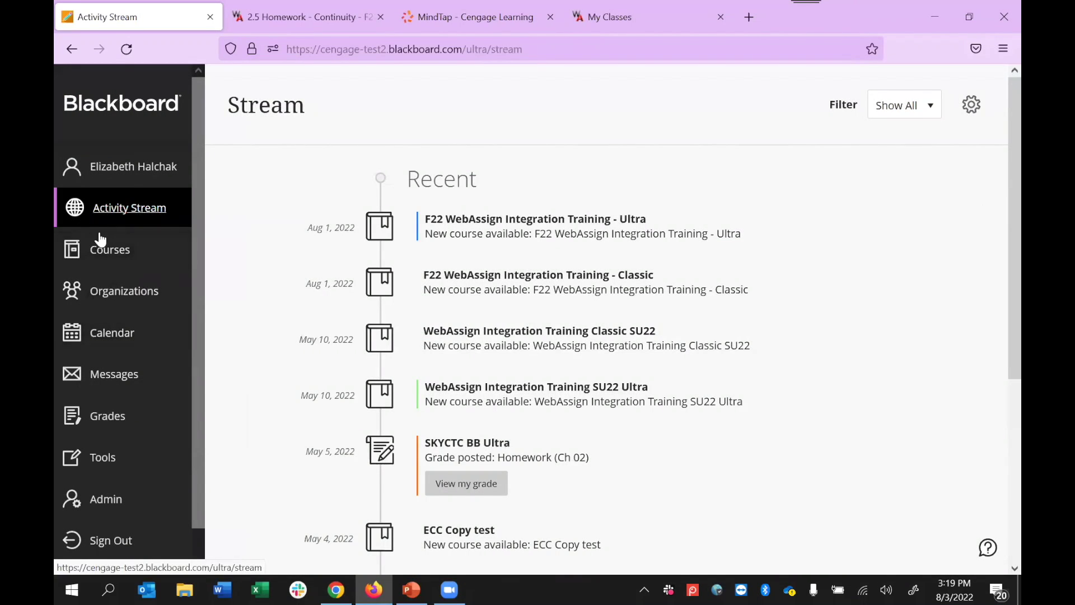
pyautogui.click(101, 241)
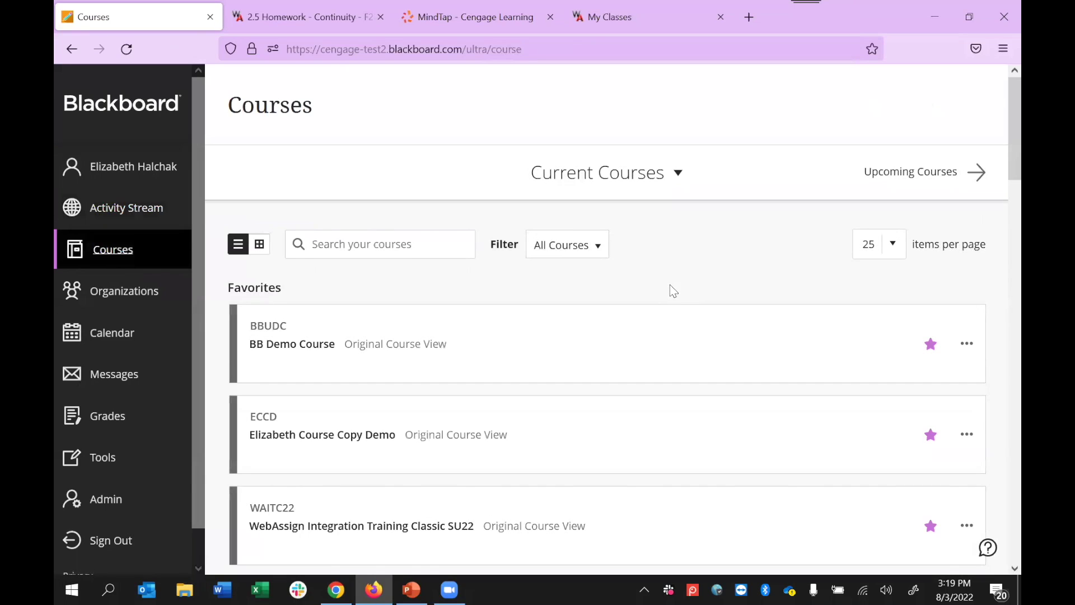
pyautogui.scroll(-10, 670, 285)
pyautogui.scroll(-5, 670, 291)
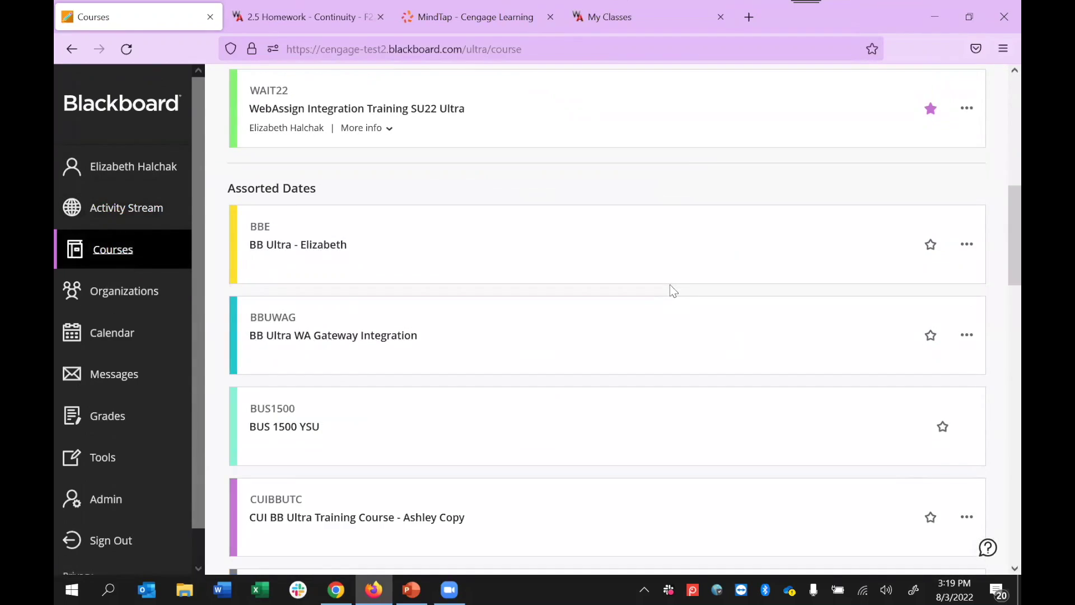
pyautogui.scroll(-5, 670, 291)
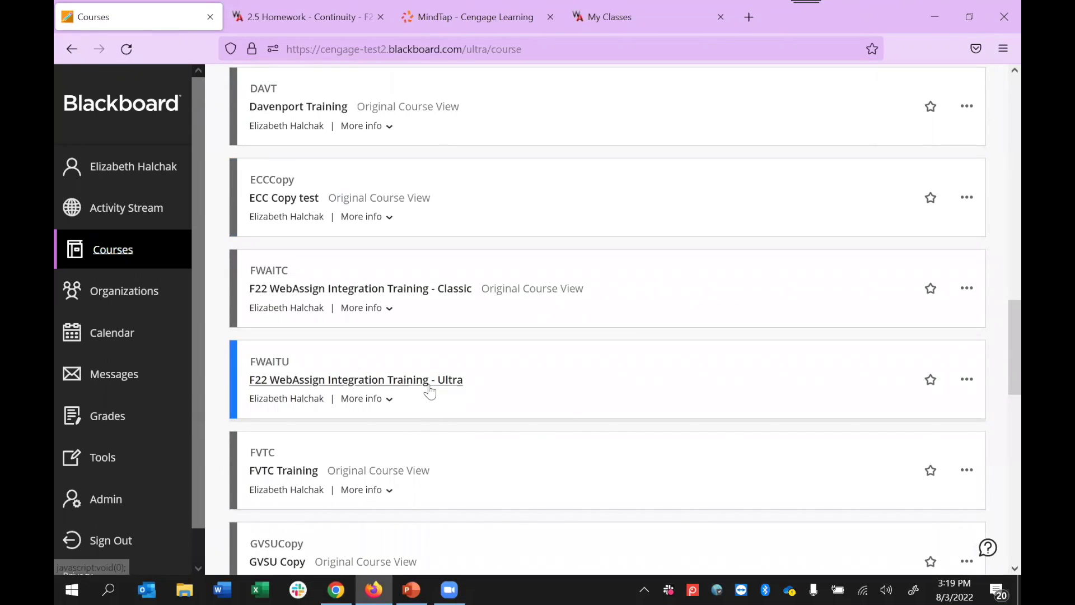
pyautogui.click(430, 385)
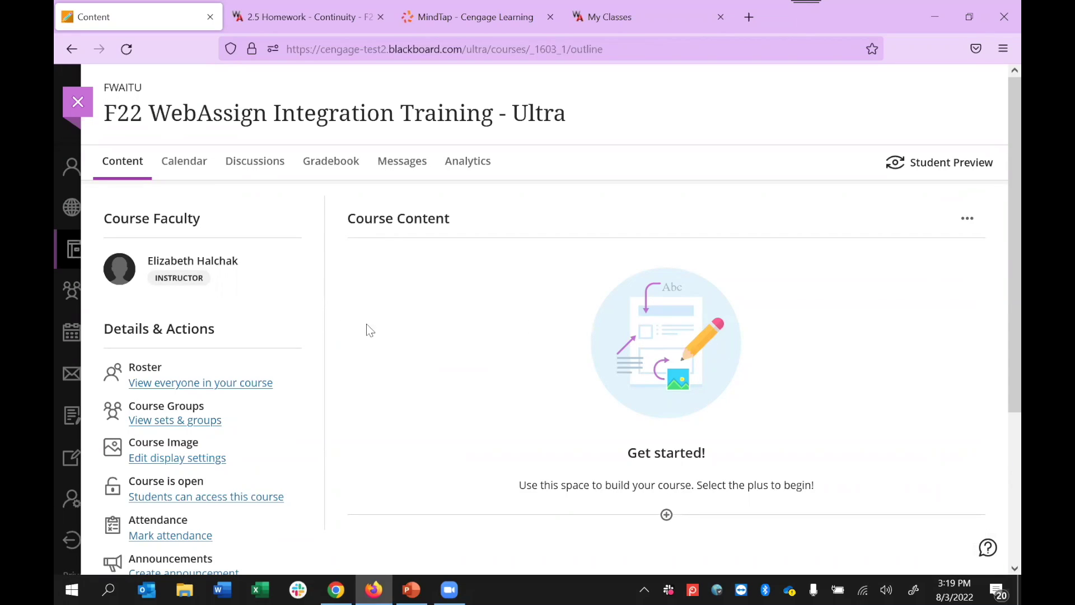
# Step: Create a learning module named WebAssign in the Ultra course's content area and save it
pyautogui.click(968, 222)
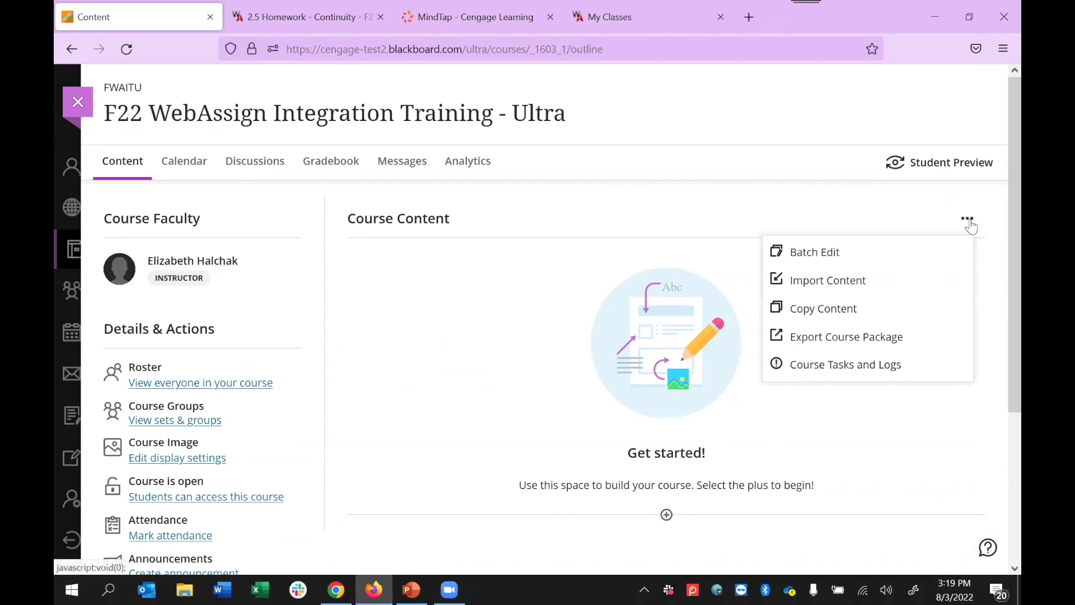
pyautogui.click(516, 334)
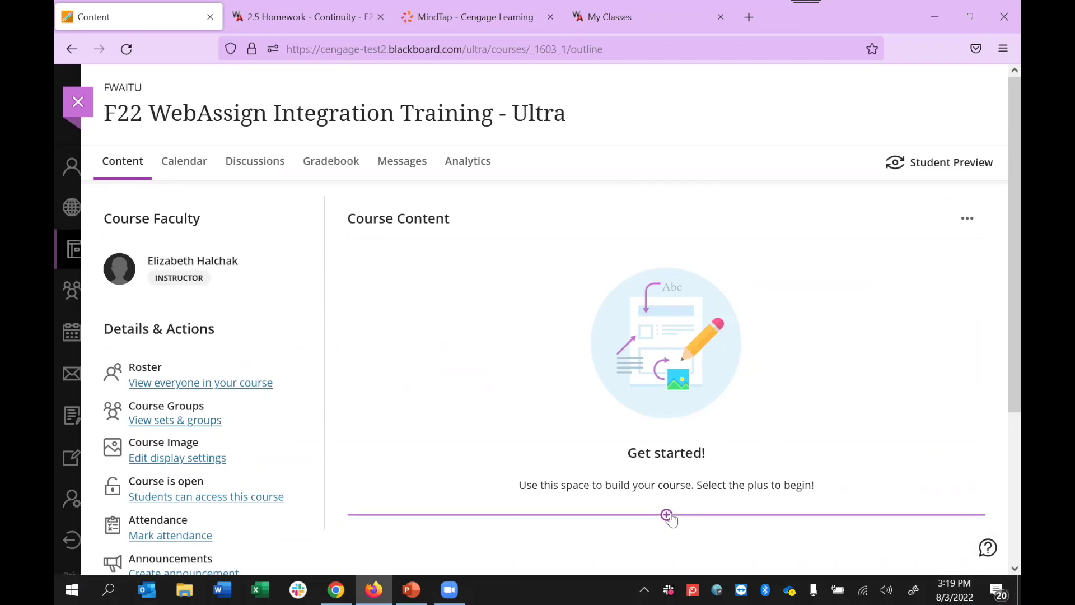
pyautogui.click(666, 514)
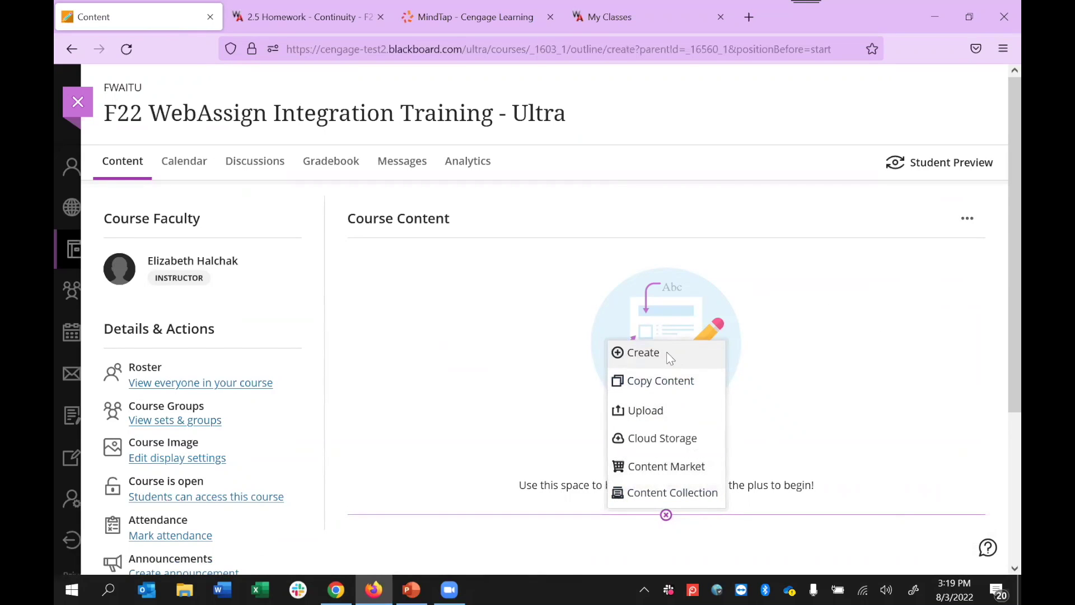
pyautogui.click(666, 354)
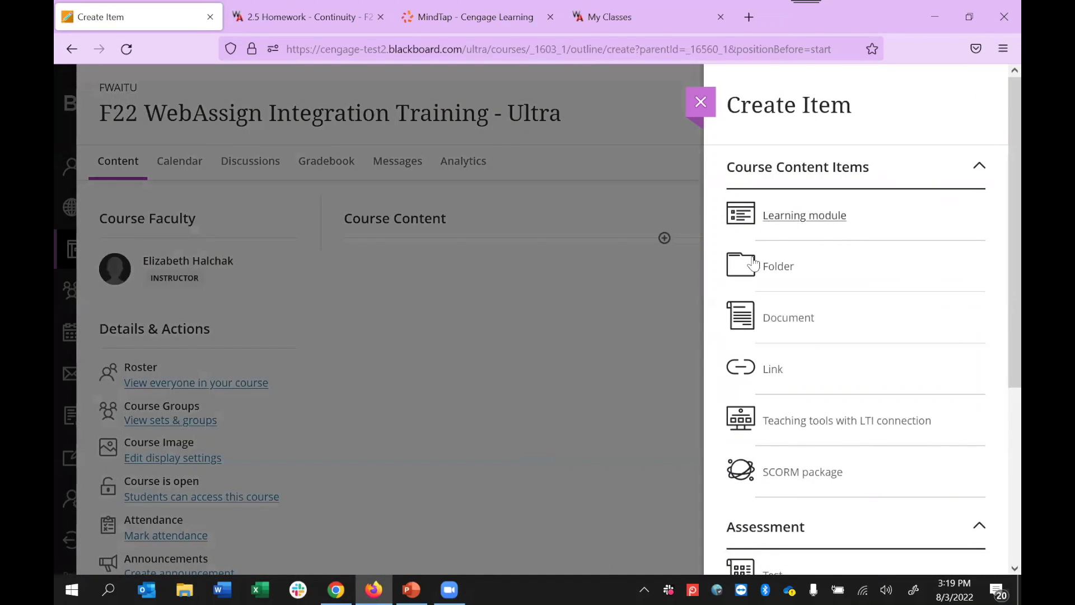
pyautogui.click(801, 215)
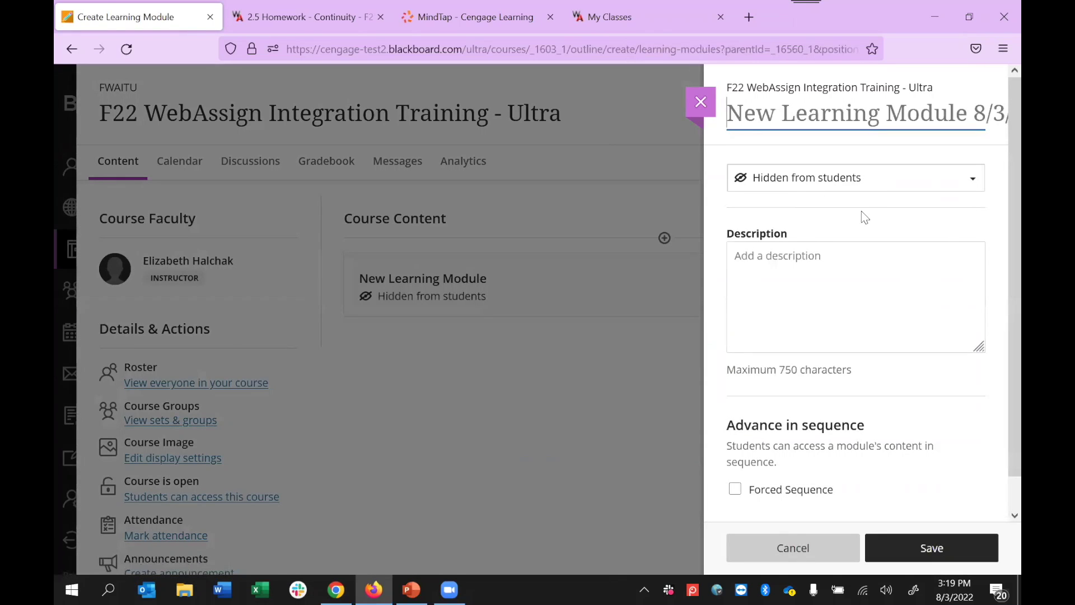
pyautogui.click(832, 106)
pyautogui.write('WebAssign')
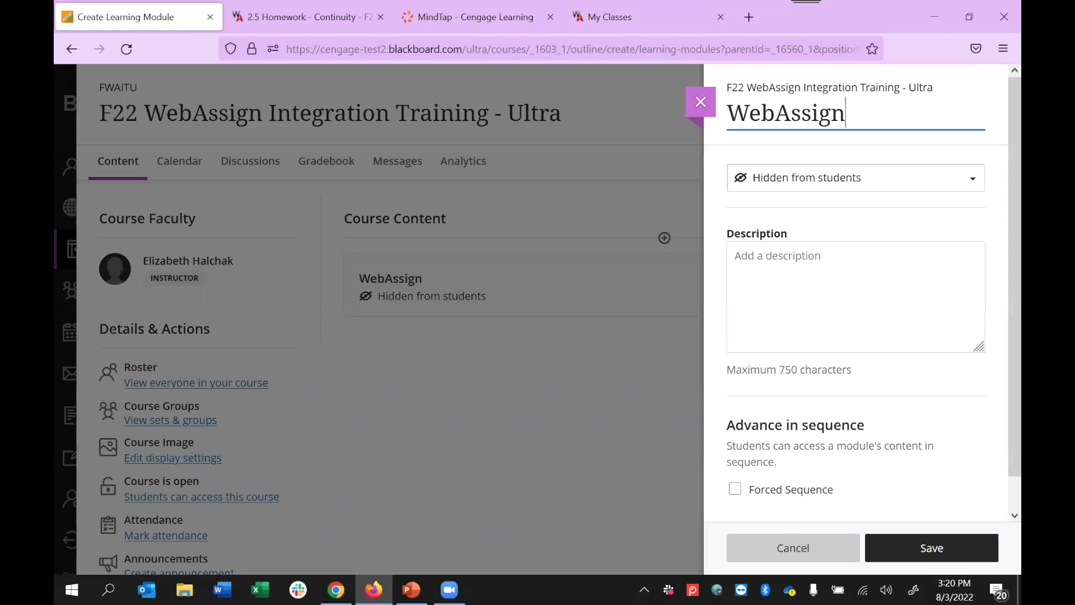
pyautogui.click(887, 547)
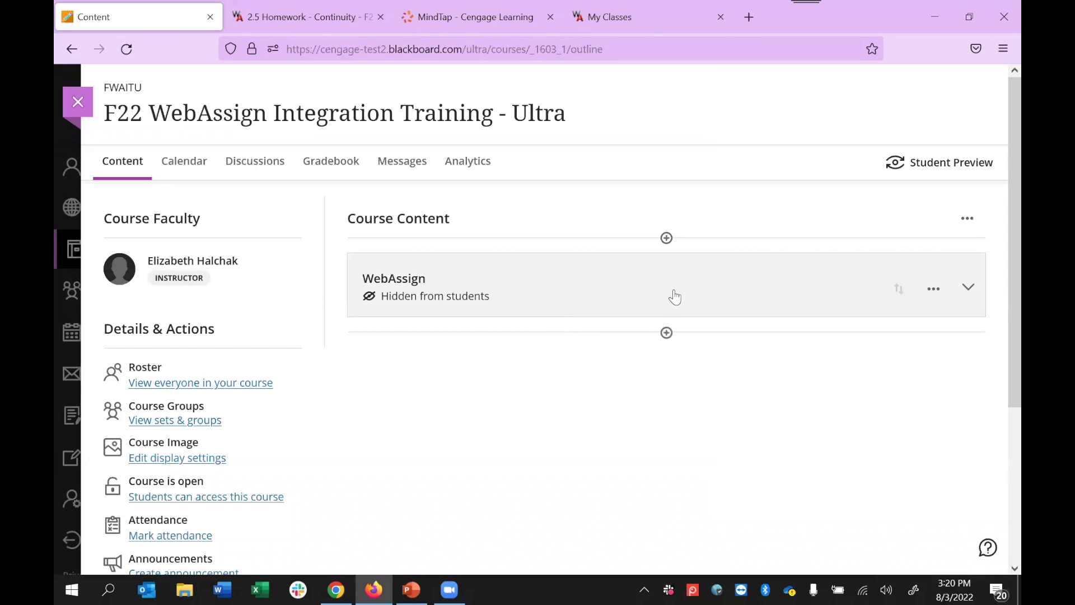
# Step: Open the Content Market below the WebAssign module and try the first Cengage content provider
pyautogui.click(666, 334)
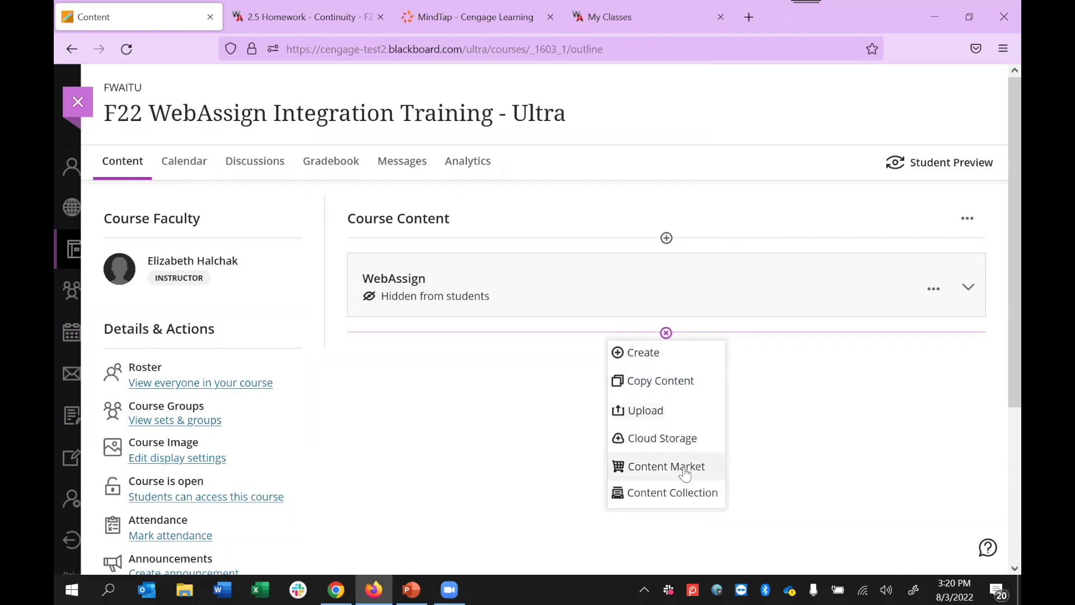
pyautogui.click(741, 474)
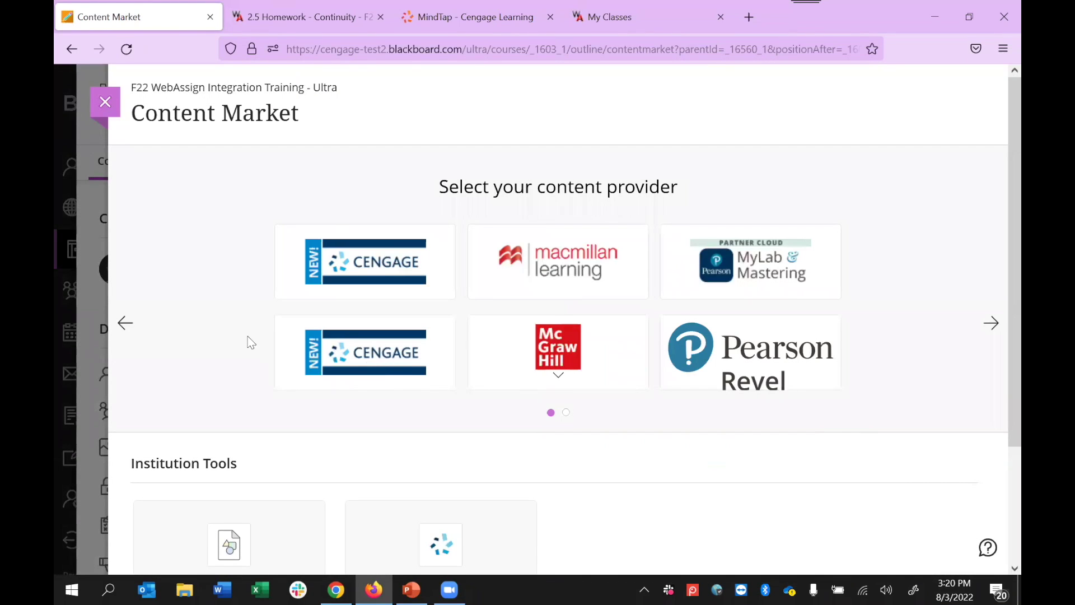
pyautogui.scroll(-3, 248, 336)
pyautogui.scroll(1, 248, 336)
pyautogui.scroll(2, 248, 336)
pyautogui.click(334, 262)
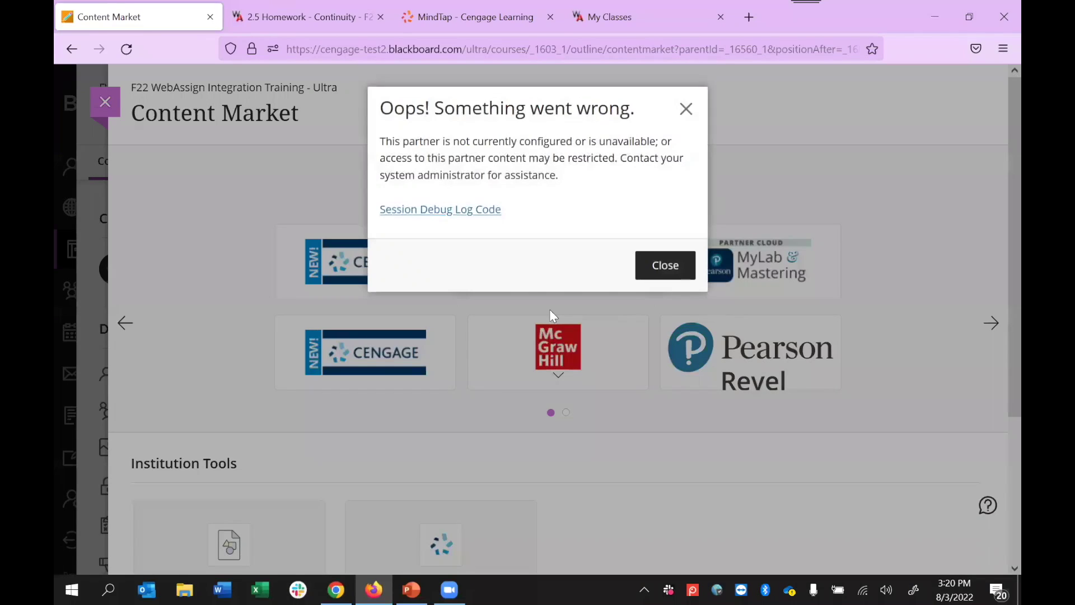
pyautogui.click(691, 111)
# Step: Open the homework platform list through the second Cengage provider and search it for stewart
pyautogui.click(391, 332)
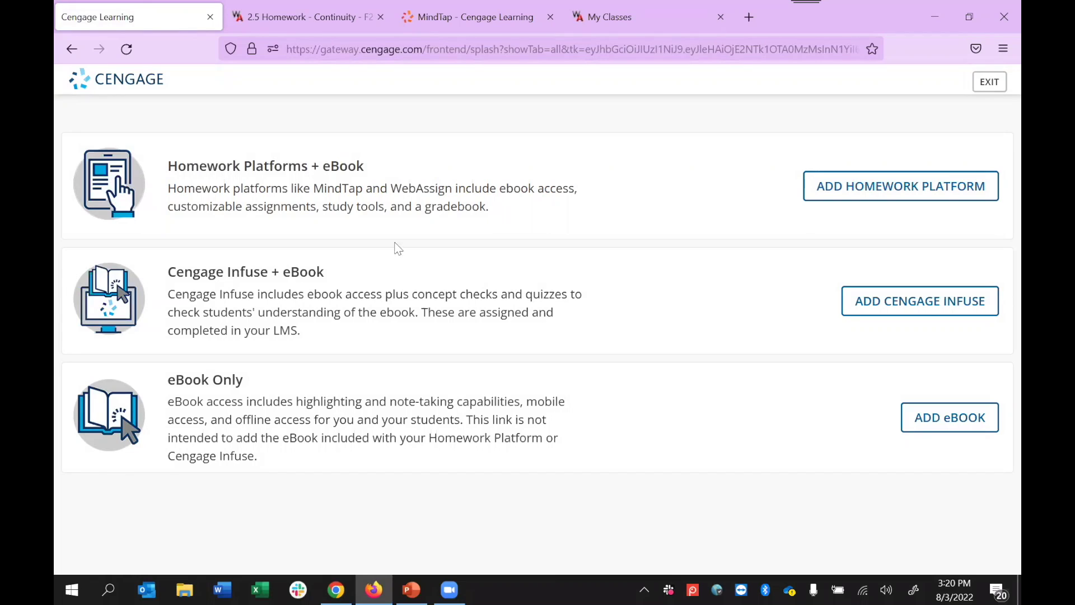
pyautogui.click(862, 191)
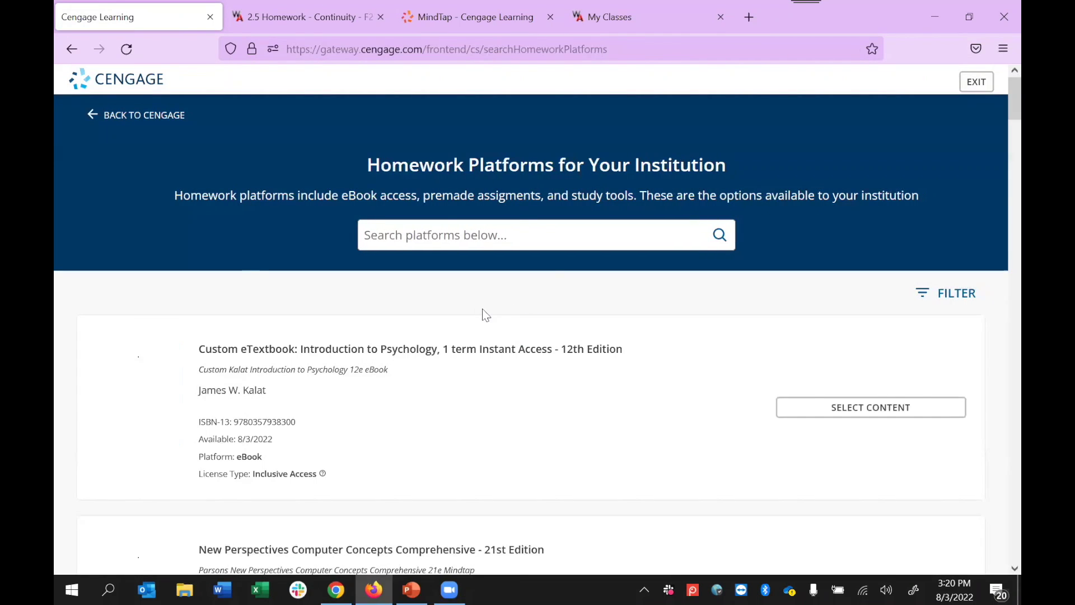
pyautogui.click(506, 233)
pyautogui.write('stewart')
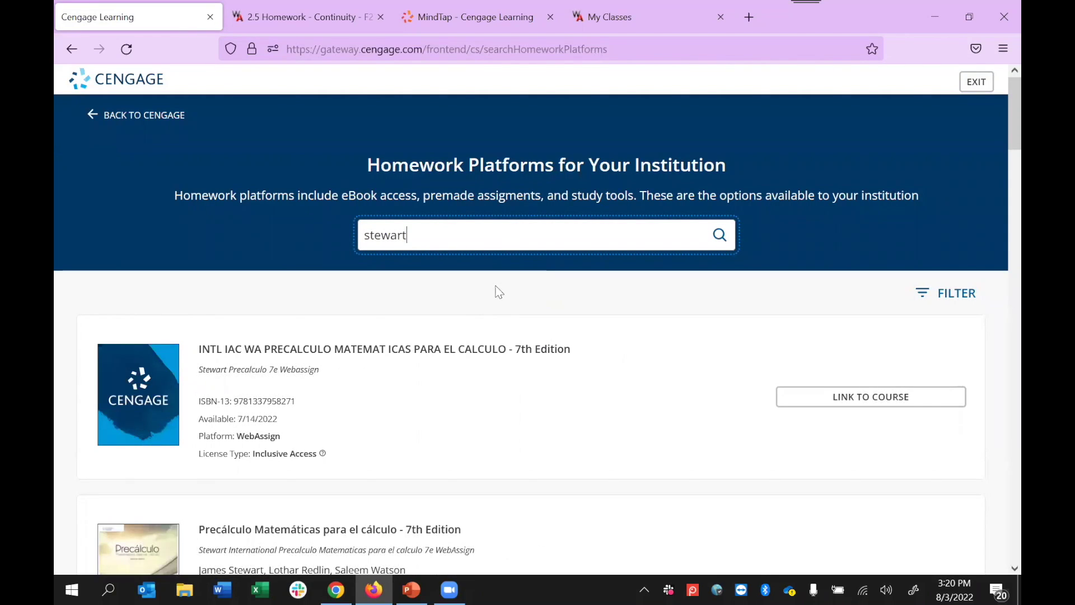
# Step: Choose Calculus: Concepts and Contexts - 4th Edition from the search results to link and select creating a new course
pyautogui.scroll(-12, 487, 358)
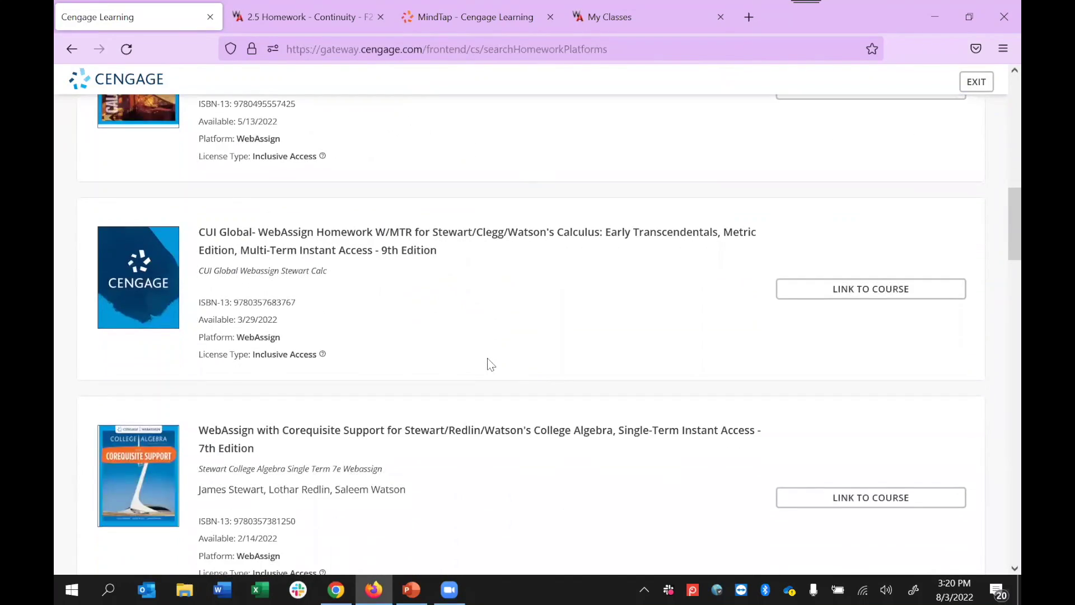
pyautogui.scroll(3, 488, 361)
pyautogui.click(867, 291)
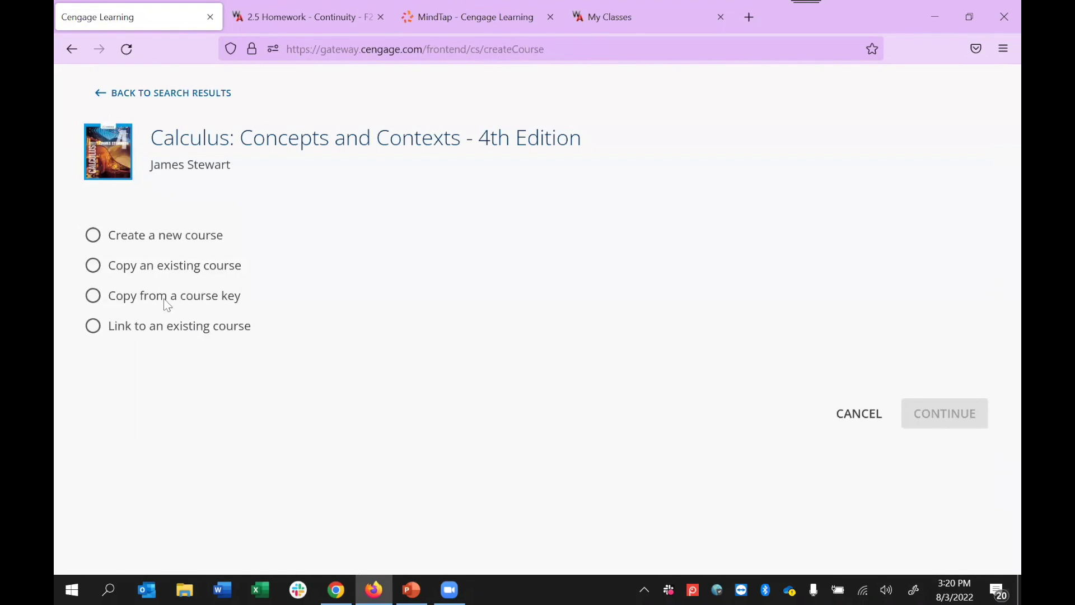
pyautogui.click(95, 240)
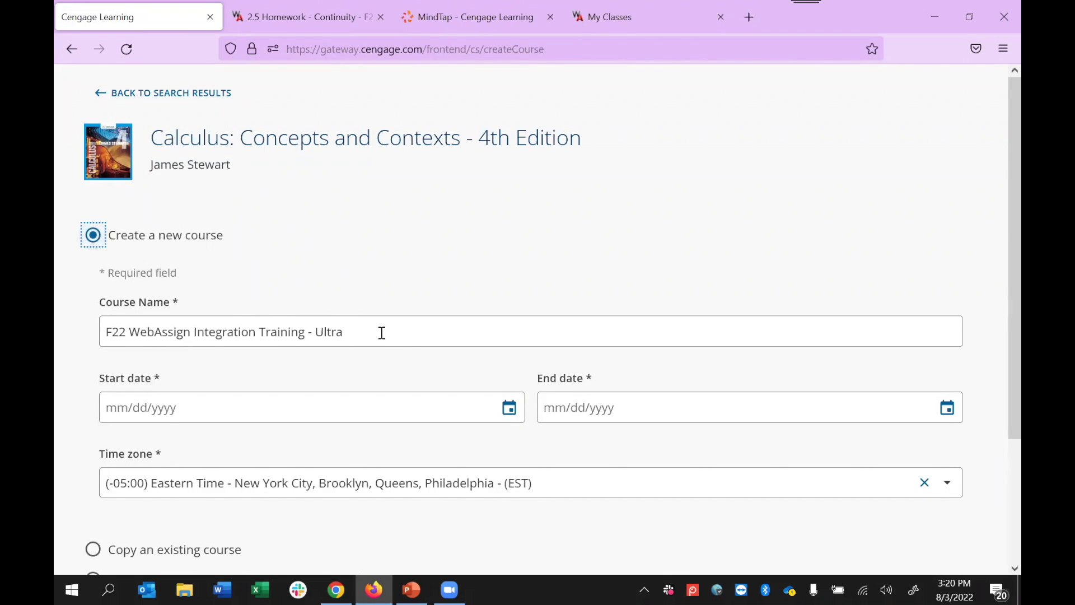
# Step: Set the new course's start date to August 3, 2022, pick an end date and continue to the link confirmation
pyautogui.scroll(-2, 382, 332)
pyautogui.click(509, 307)
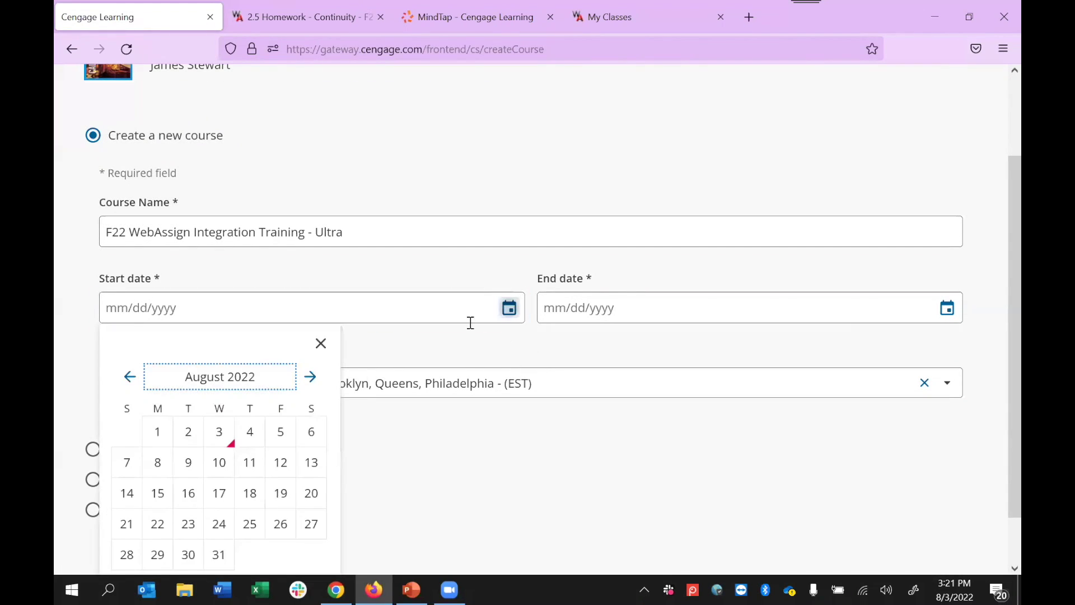
pyautogui.click(227, 439)
pyautogui.click(947, 308)
pyautogui.scroll(-1, 729, 408)
pyautogui.click(655, 499)
pyautogui.click(954, 544)
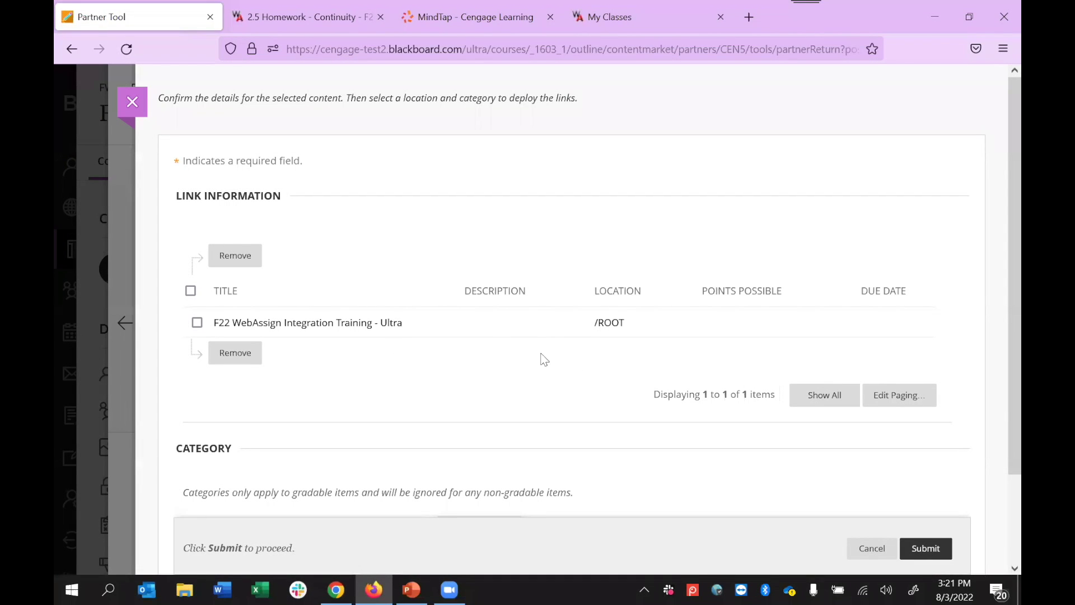
# Step: Submit the F22 WebAssign Integration Training - Ultra course link and make it visible to students
pyautogui.click(929, 551)
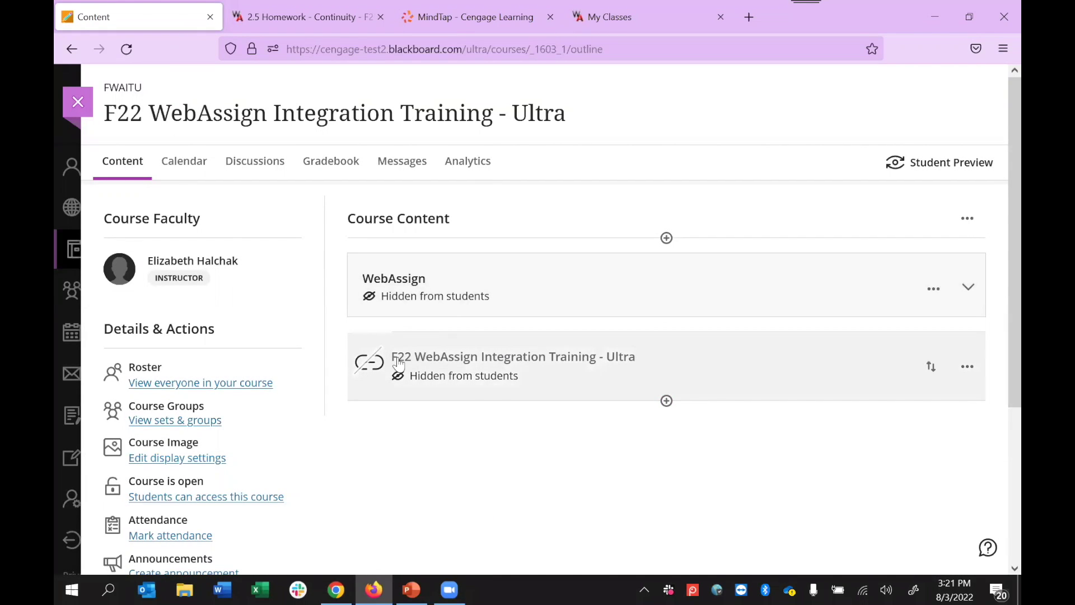
pyautogui.click(465, 377)
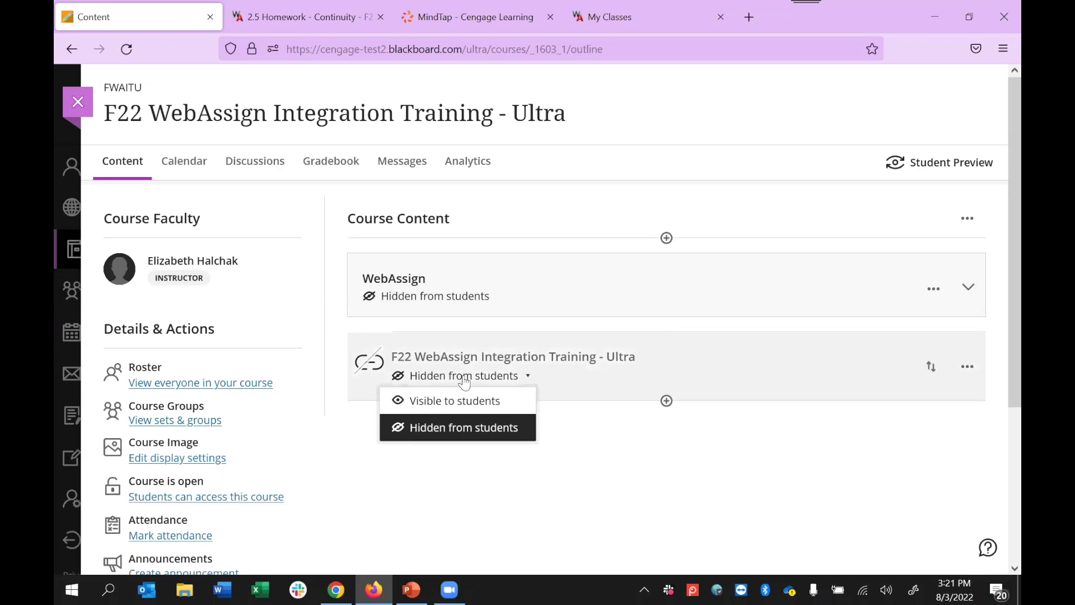
pyautogui.click(463, 400)
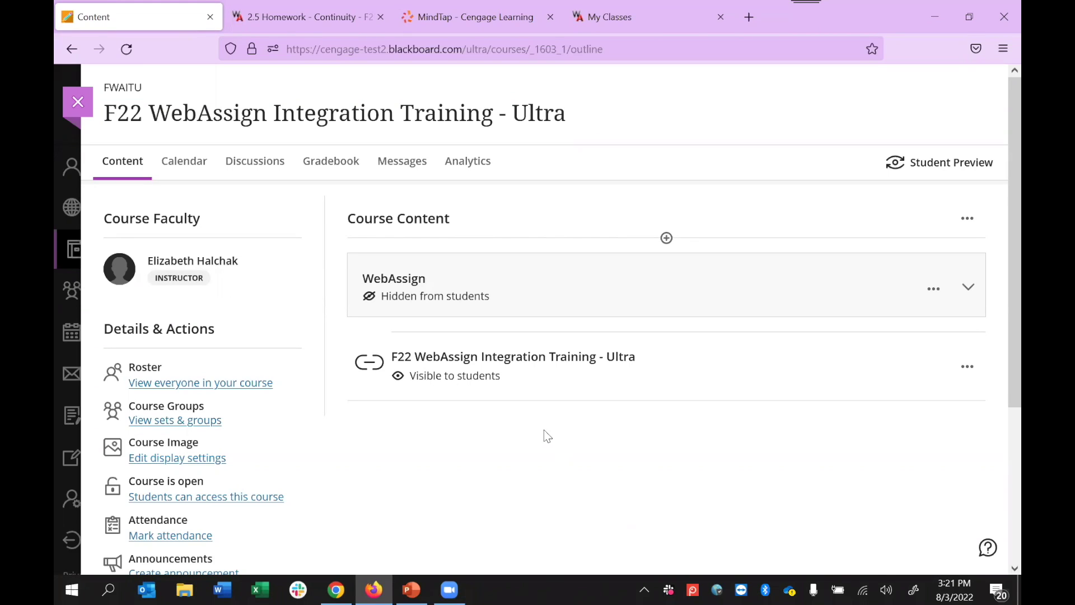
# Step: Open the Content Market below the new course link and bring up the second Cengage provider's content list for the linked Calculus title
pyautogui.click(664, 406)
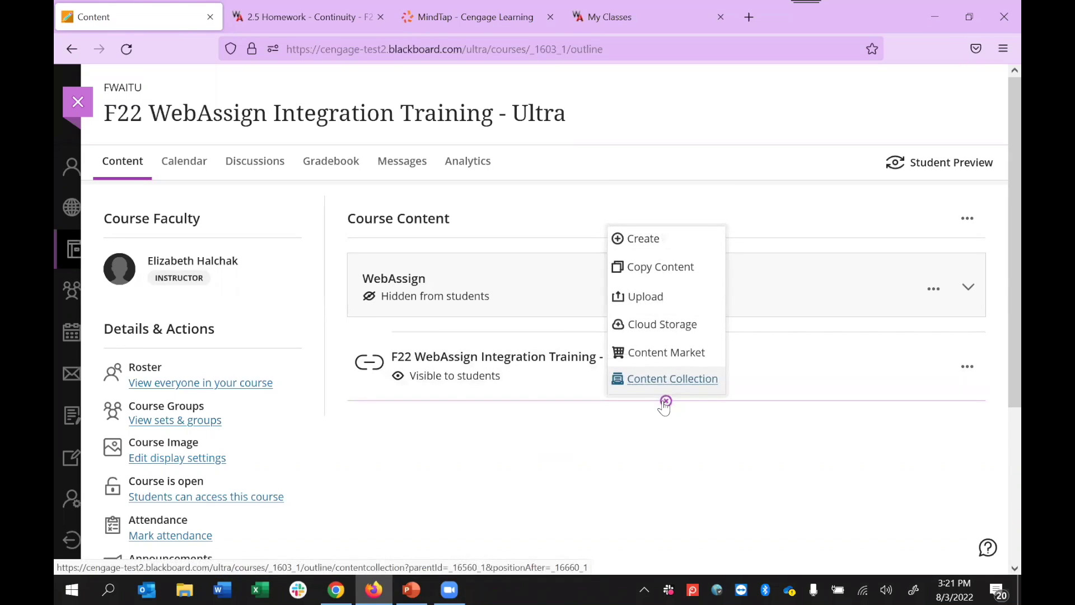
pyautogui.click(692, 356)
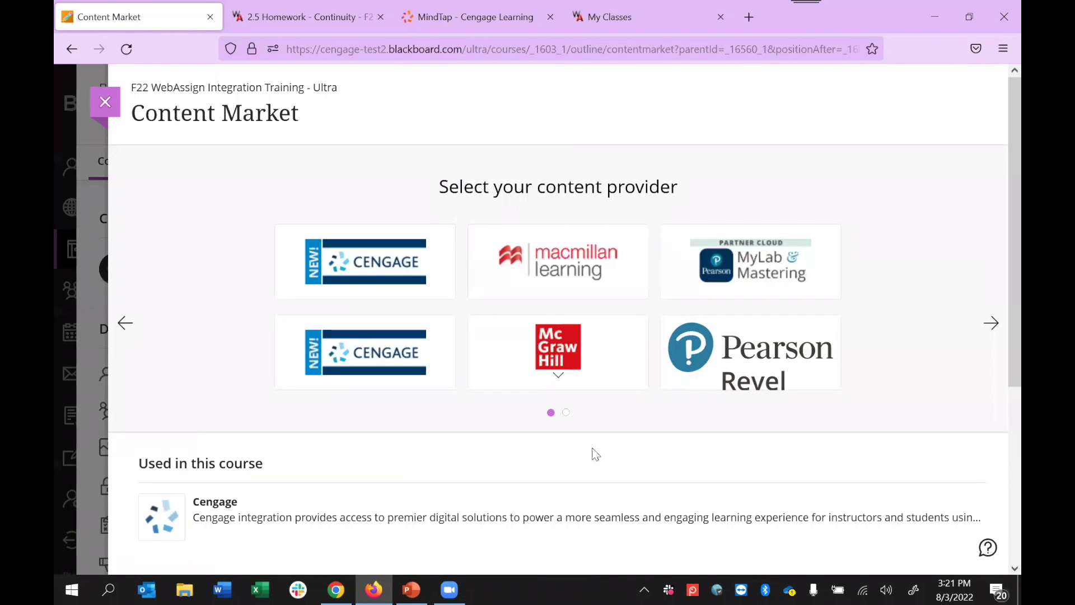
pyautogui.click(366, 351)
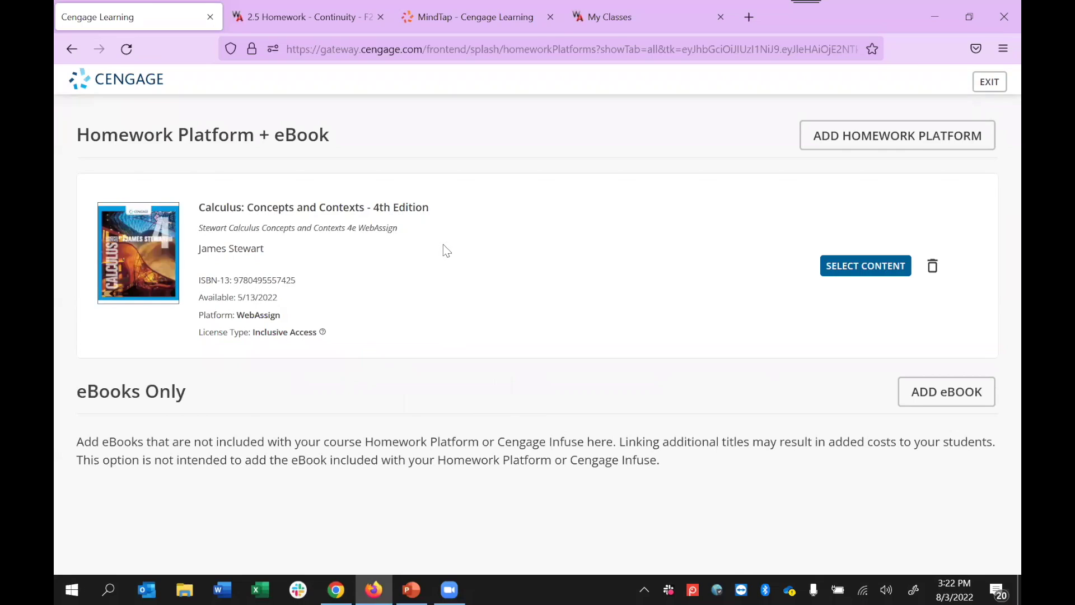
pyautogui.click(854, 267)
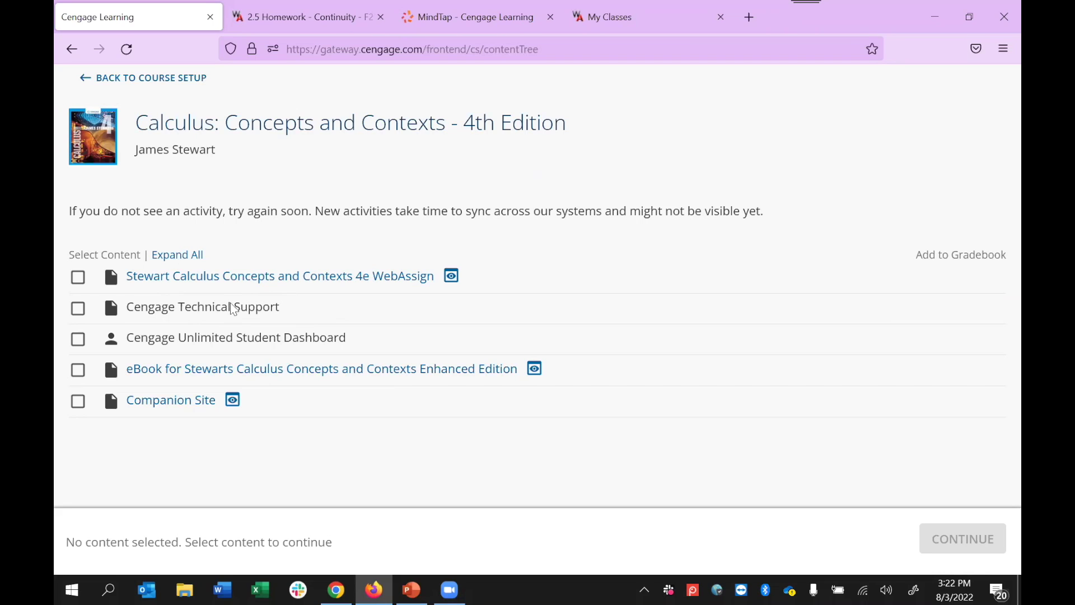
# Step: Add links for Cengage Technical Support and the eBook for Stewarts Calculus Concepts and Contexts Enhanced Edition to the Ultra course
pyautogui.click(79, 370)
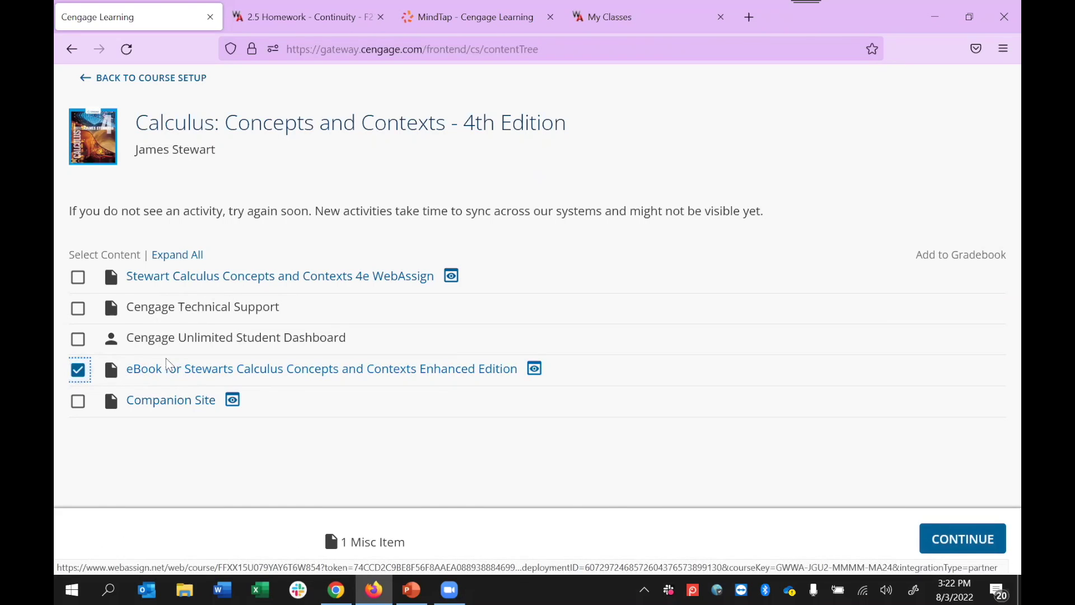
pyautogui.click(85, 317)
pyautogui.click(962, 540)
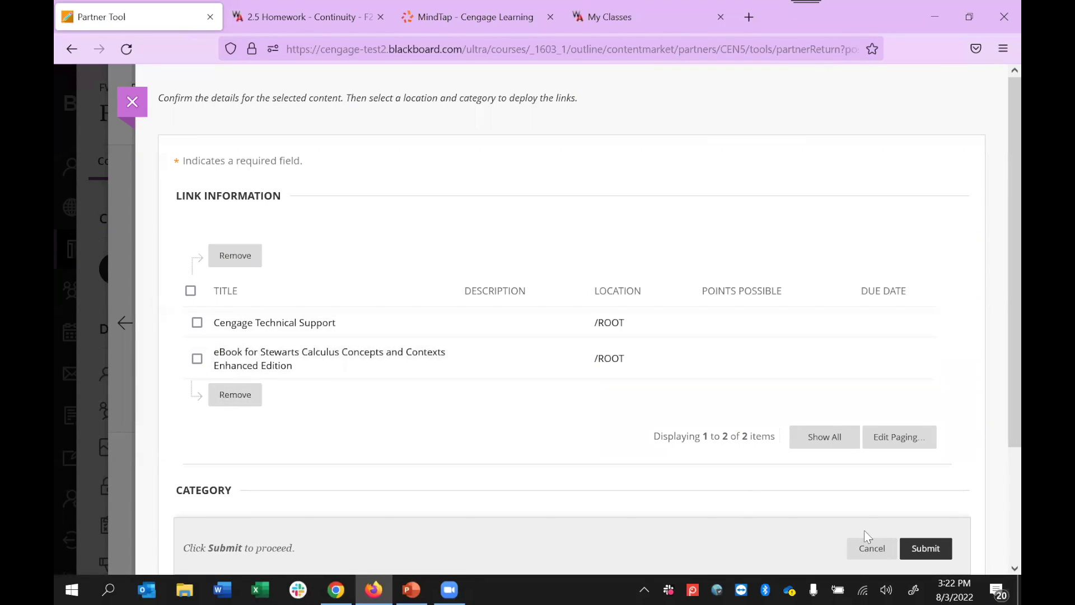
pyautogui.click(924, 549)
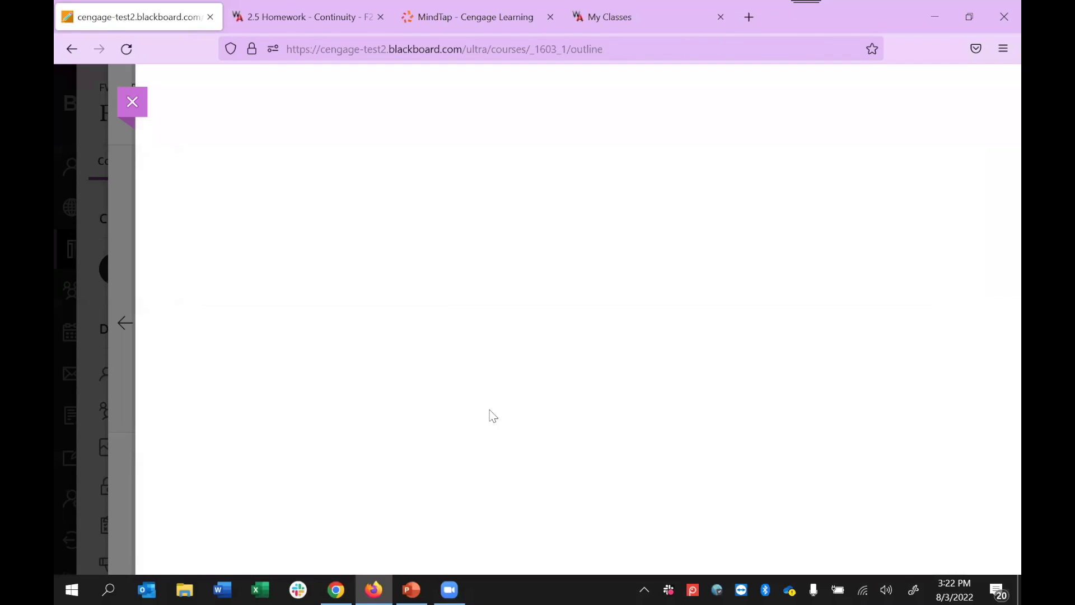
pyautogui.scroll(-2, 369, 386)
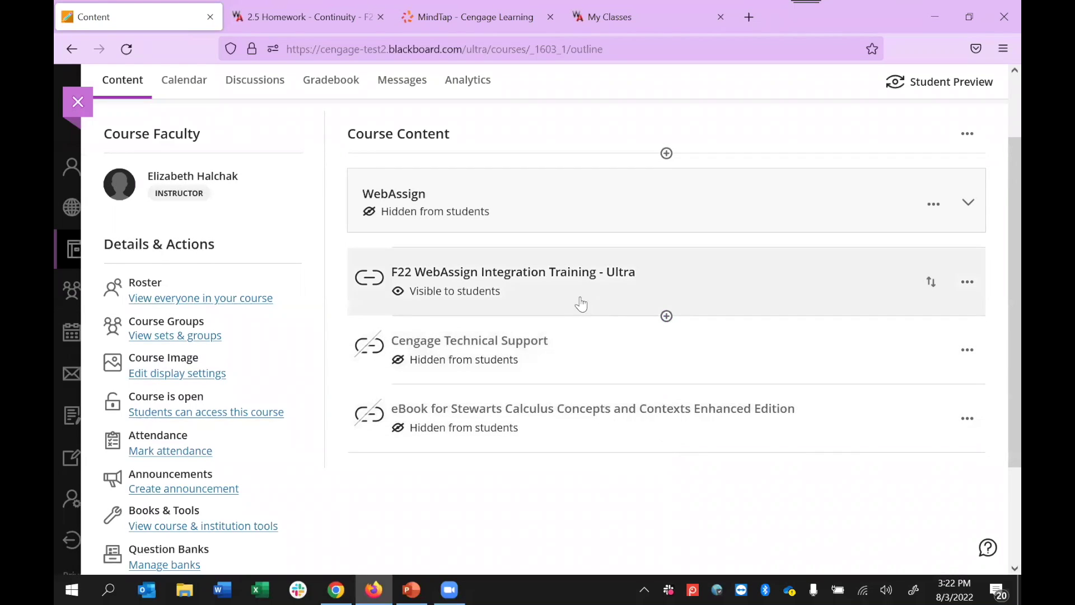
pyautogui.scroll(2, 548, 282)
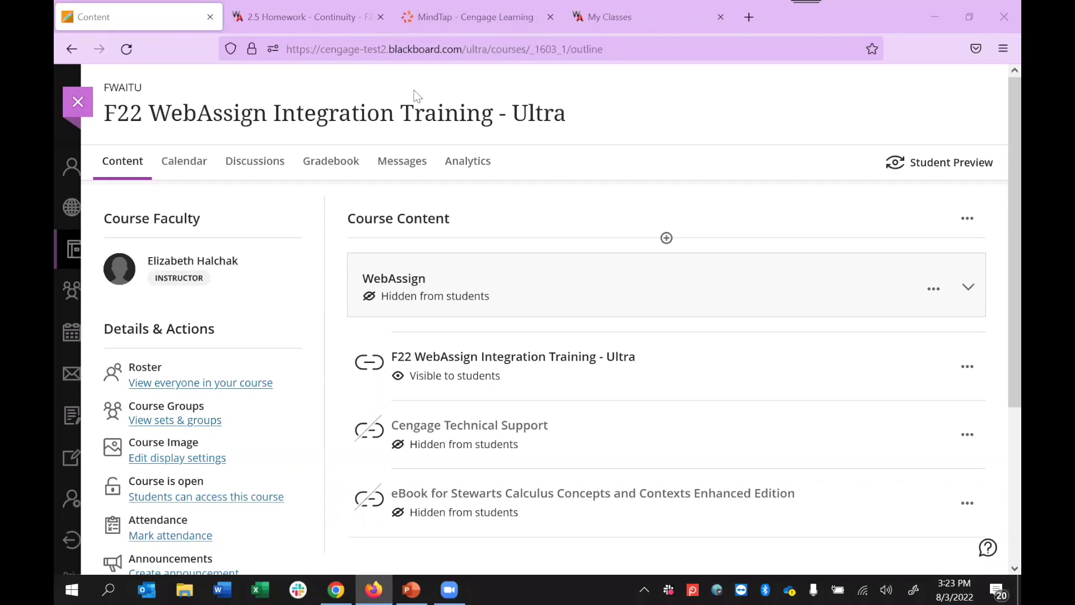
# Step: Leave the Ultra course and open the F22 WebAssign Integration Training - Classic course from the course list
pyautogui.click(83, 104)
pyautogui.scroll(-5, 560, 448)
pyautogui.scroll(-7, 512, 407)
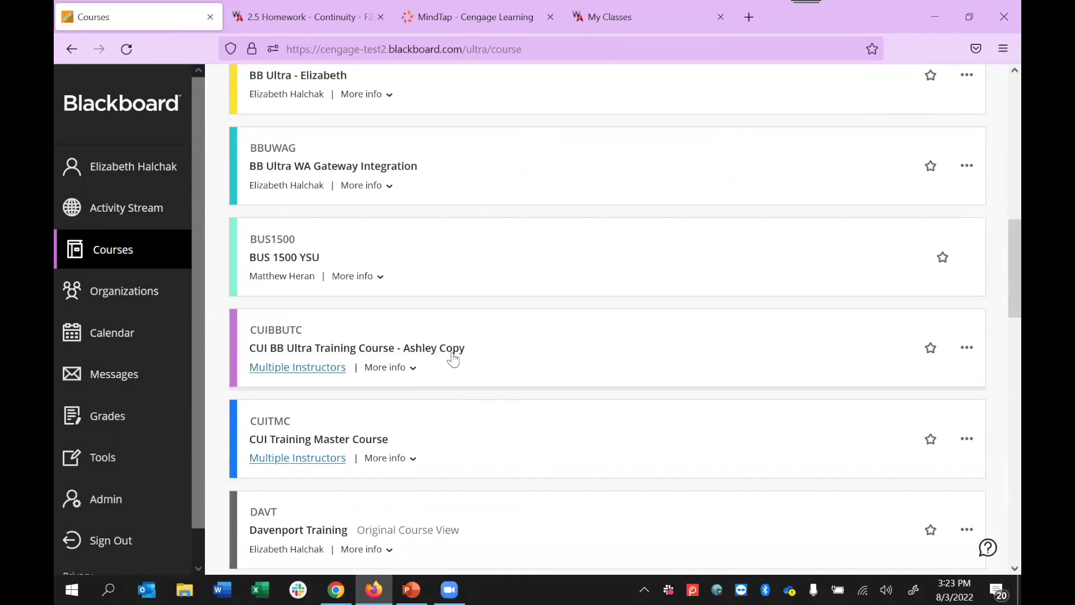
pyautogui.scroll(-1, 482, 365)
pyautogui.scroll(-6, 481, 370)
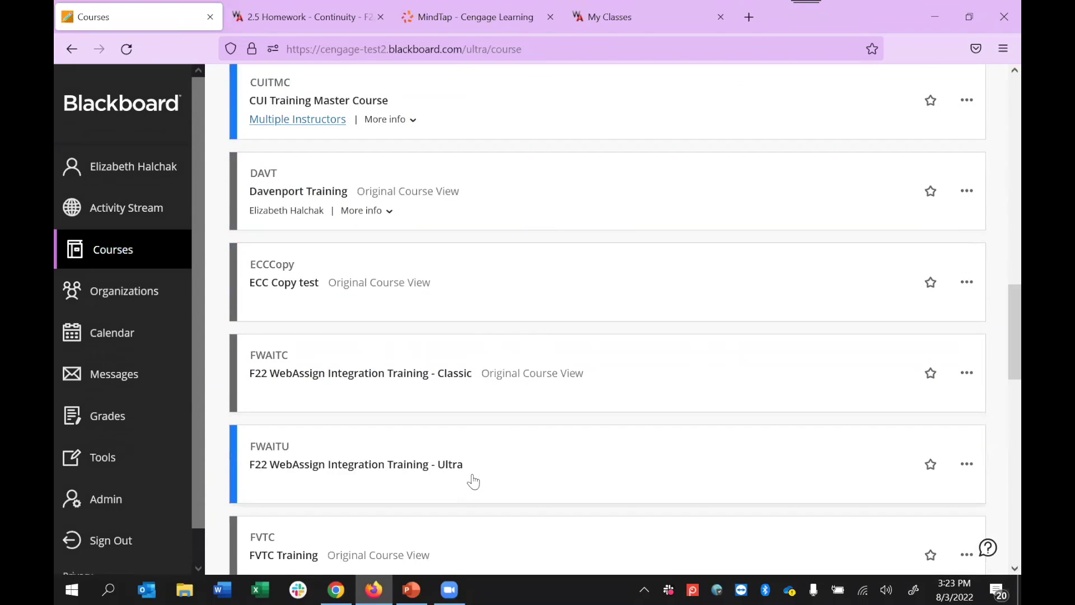
pyautogui.click(389, 375)
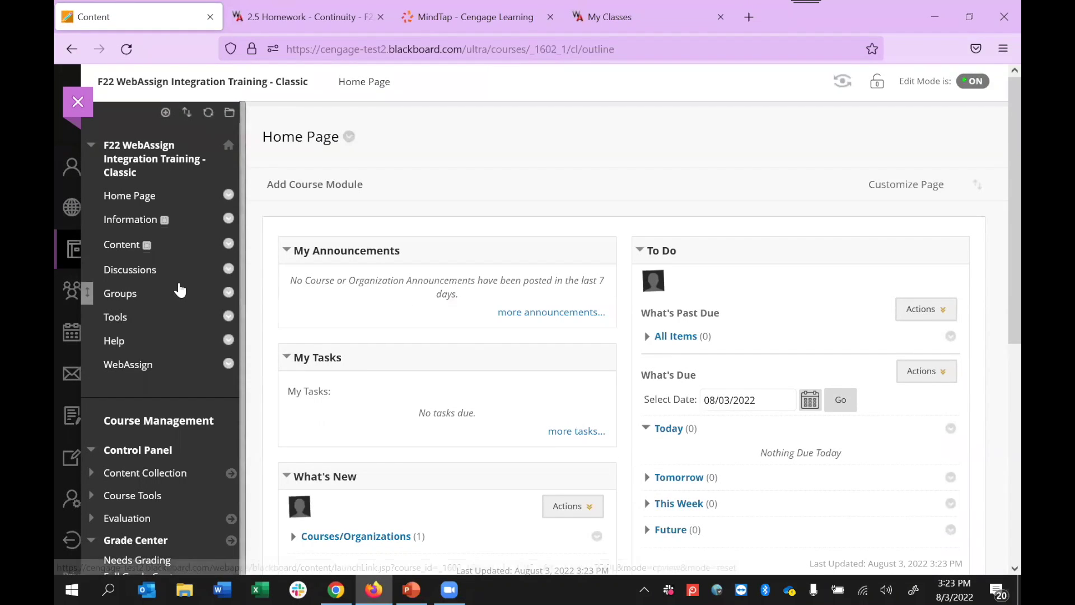
# Step: Open the Classic course's Full Grade Center and check the options of the 2.7 Homework column
pyautogui.scroll(-2, 175, 300)
pyautogui.scroll(-3, 176, 301)
pyautogui.click(137, 342)
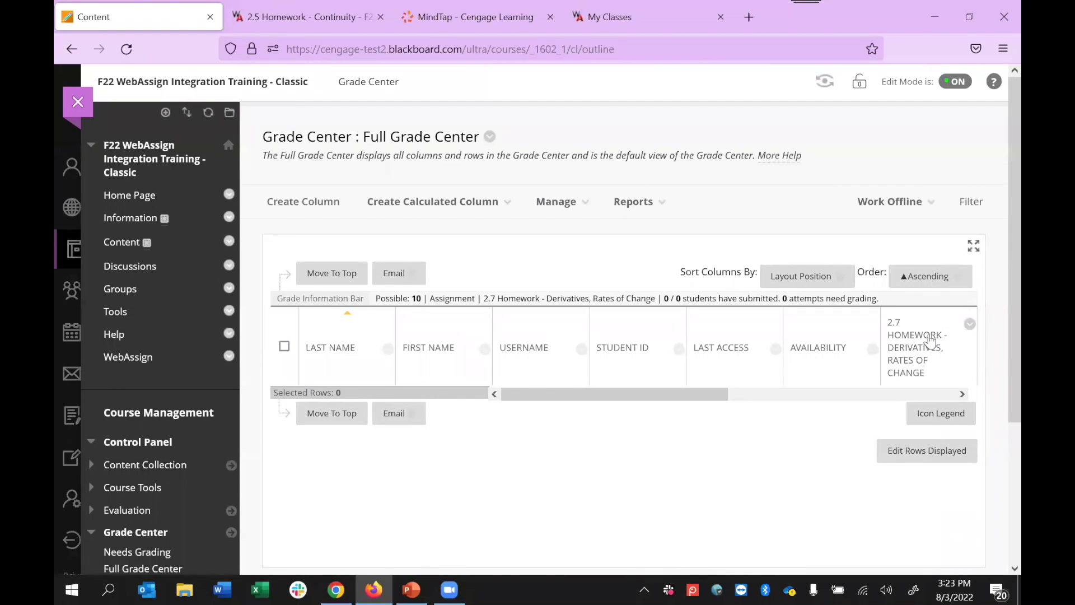
pyautogui.click(970, 323)
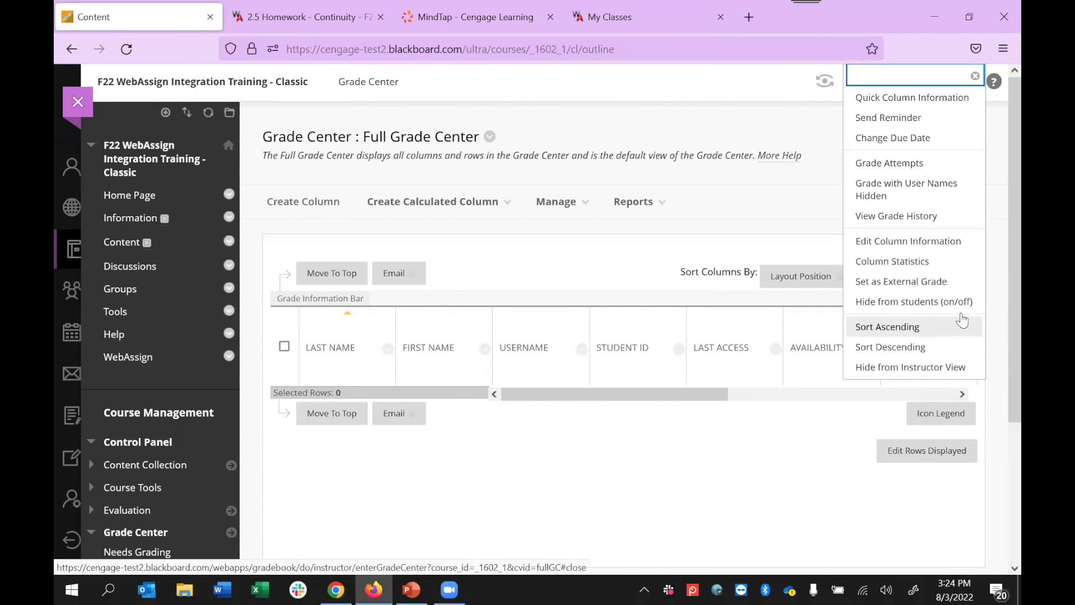
pyautogui.click(885, 327)
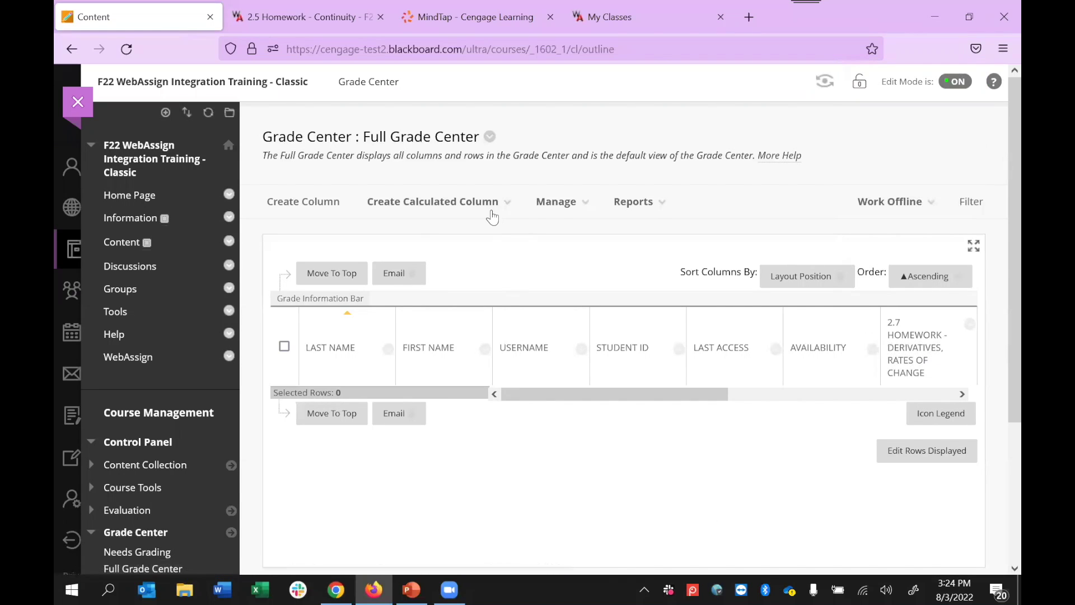
# Step: Open the Grade Center's Column Organization page and bring up the columns not in a grading period
pyautogui.click(563, 205)
pyautogui.click(580, 333)
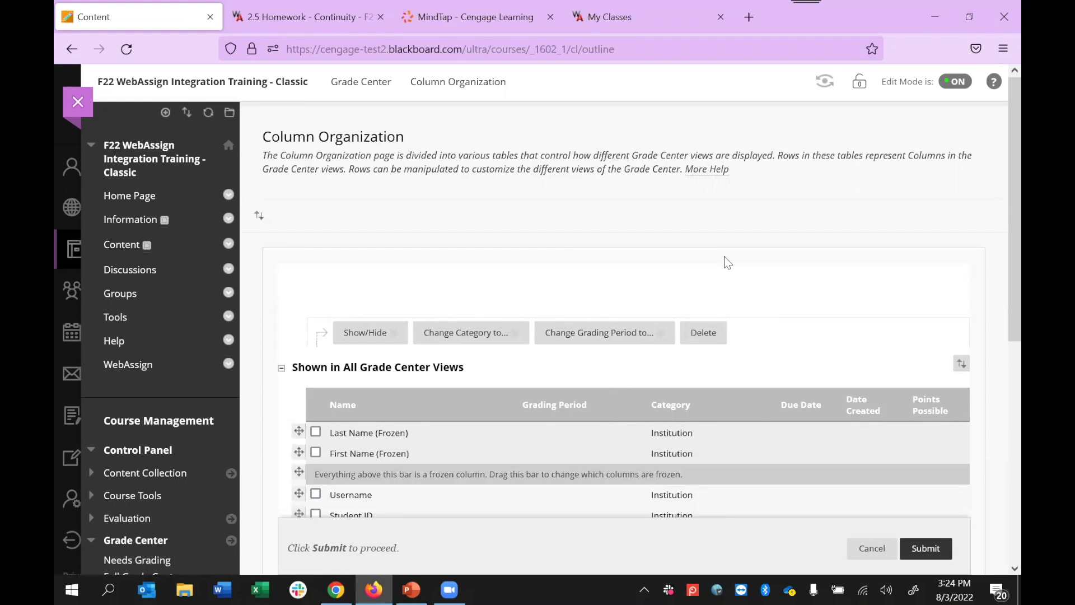
pyautogui.scroll(-3, 700, 334)
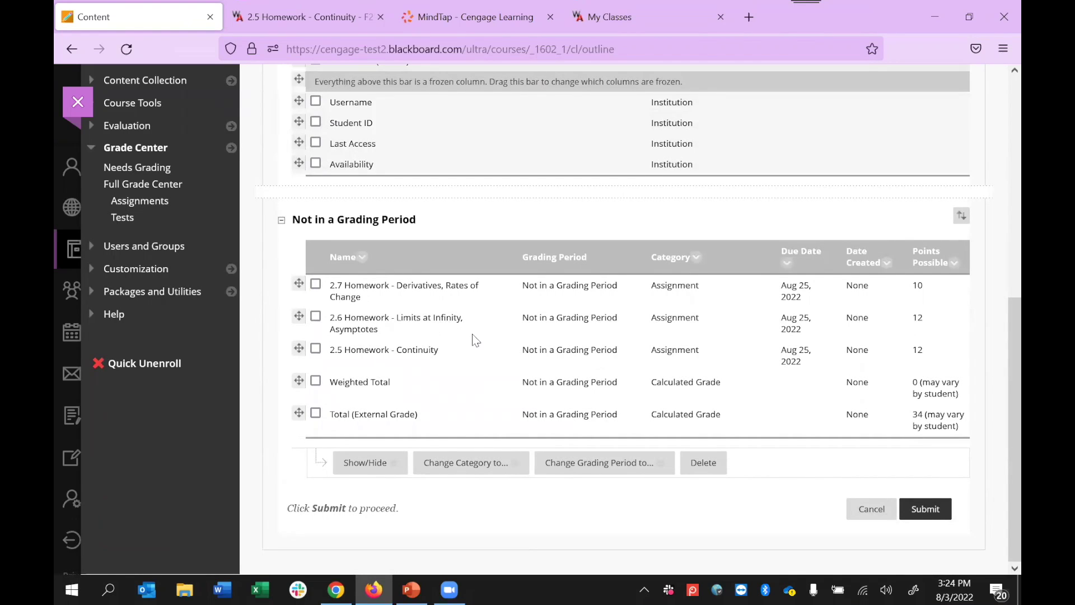
# Step: Select the 2.5, 2.6 and 2.7 Homework columns, check the category choices and try deleting them, cancelling at the confirmation
pyautogui.click(316, 285)
pyautogui.click(316, 318)
pyautogui.click(315, 349)
pyautogui.click(487, 462)
pyautogui.scroll(-1, 495, 500)
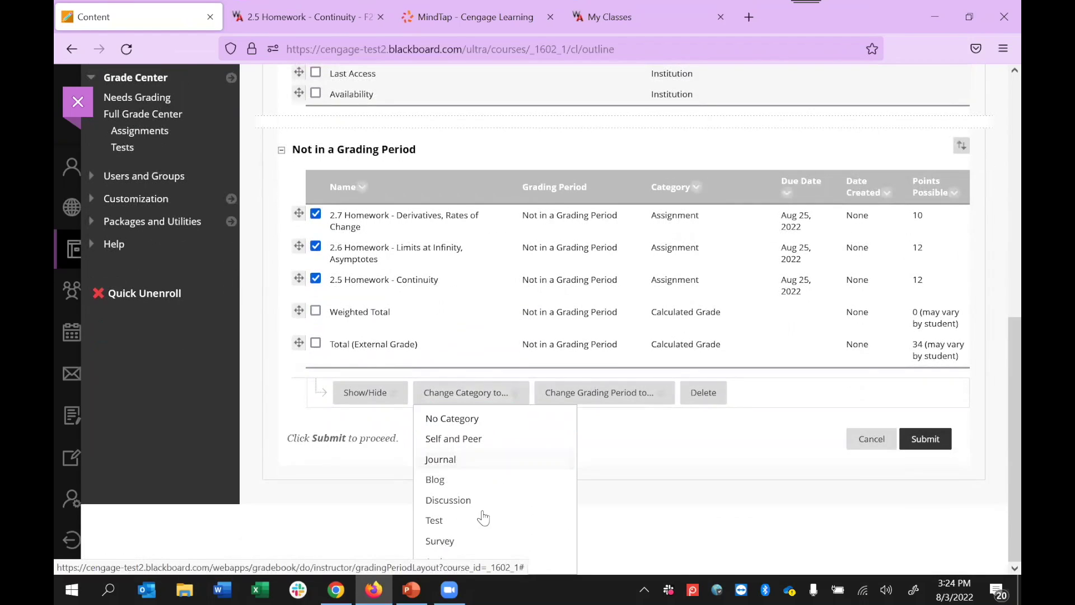
pyautogui.scroll(1, 480, 514)
pyautogui.click(701, 466)
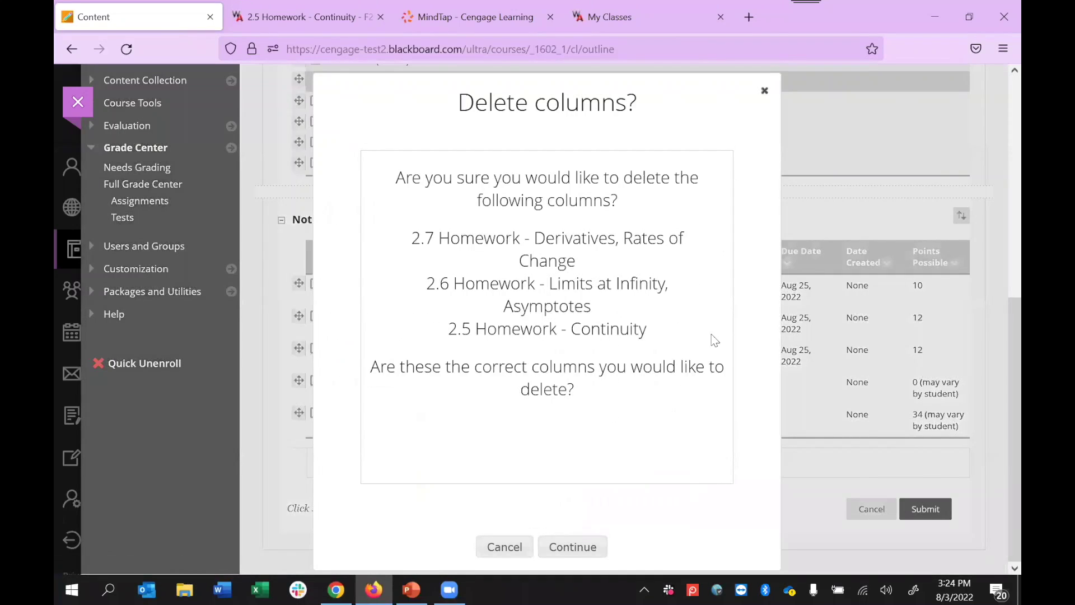
pyautogui.click(761, 90)
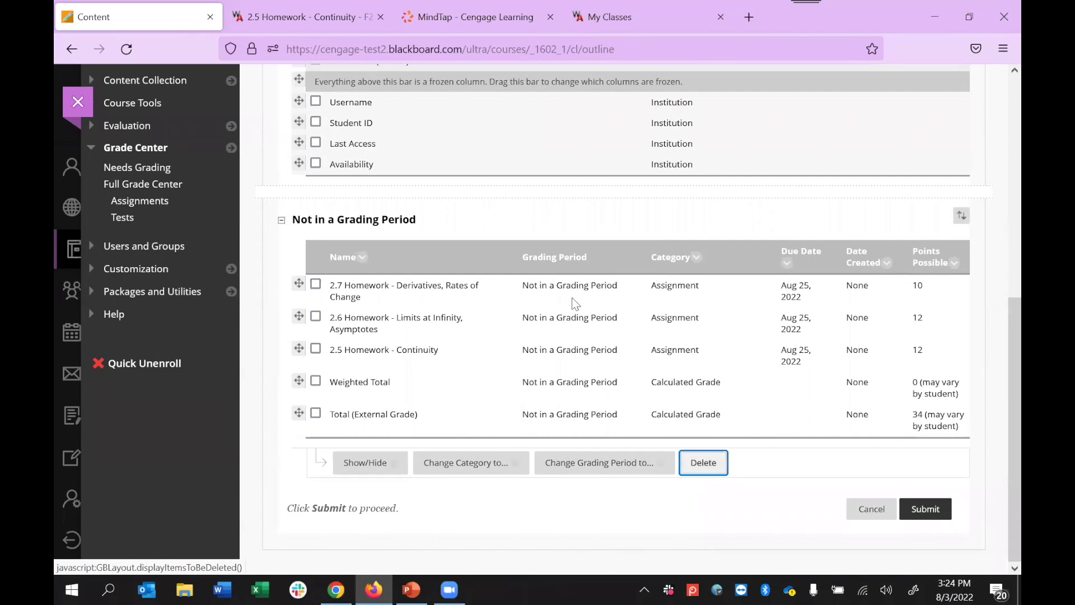
# Step: Return to the WebAssign content area of the Classic course and open the Week 1 folder
pyautogui.scroll(6, 275, 261)
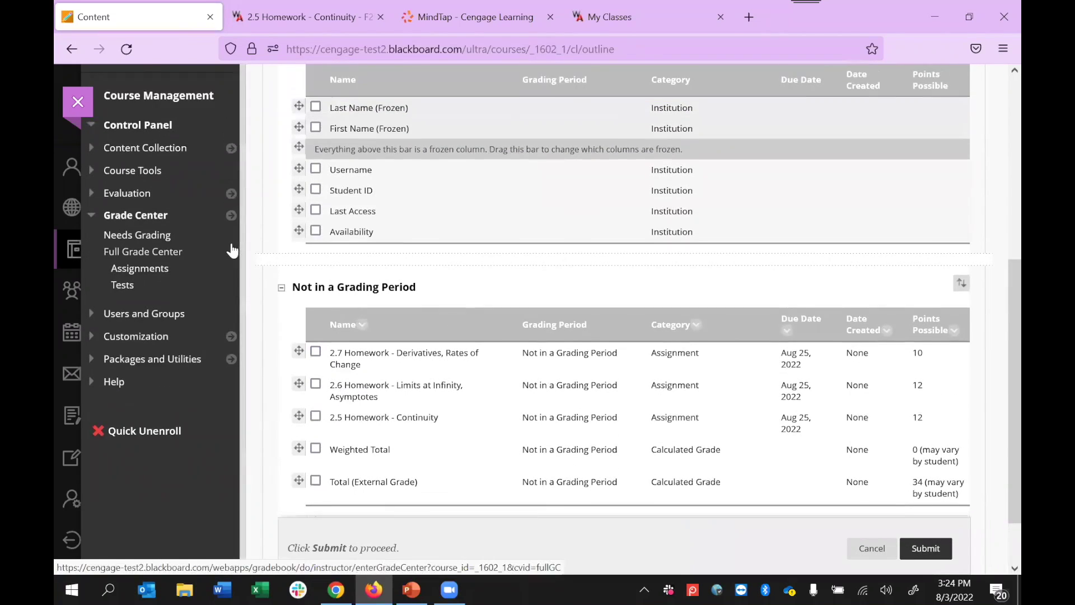
pyautogui.scroll(1, 191, 244)
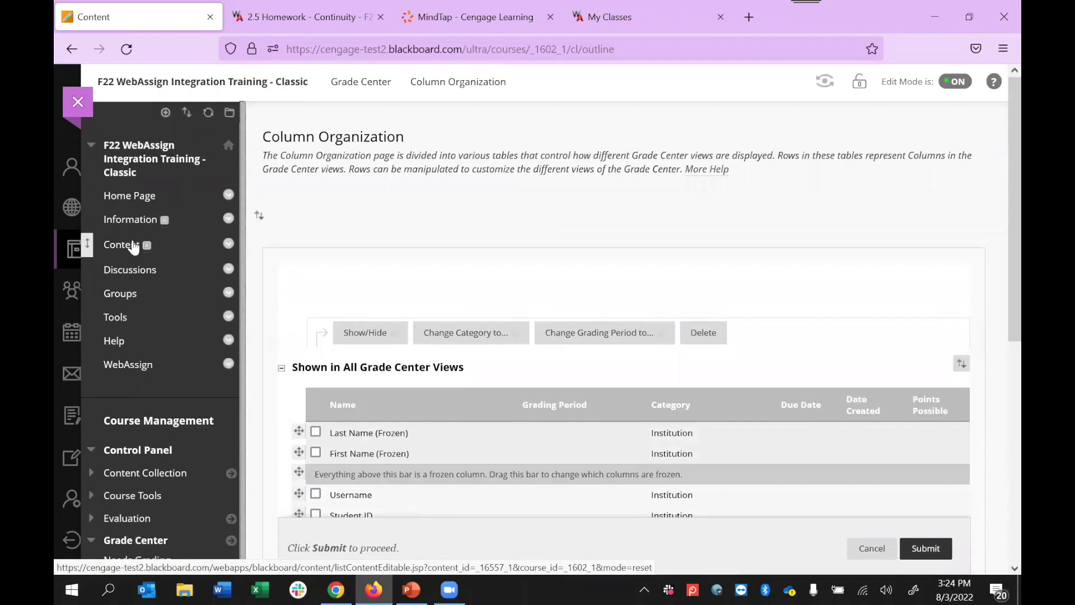
pyautogui.click(133, 363)
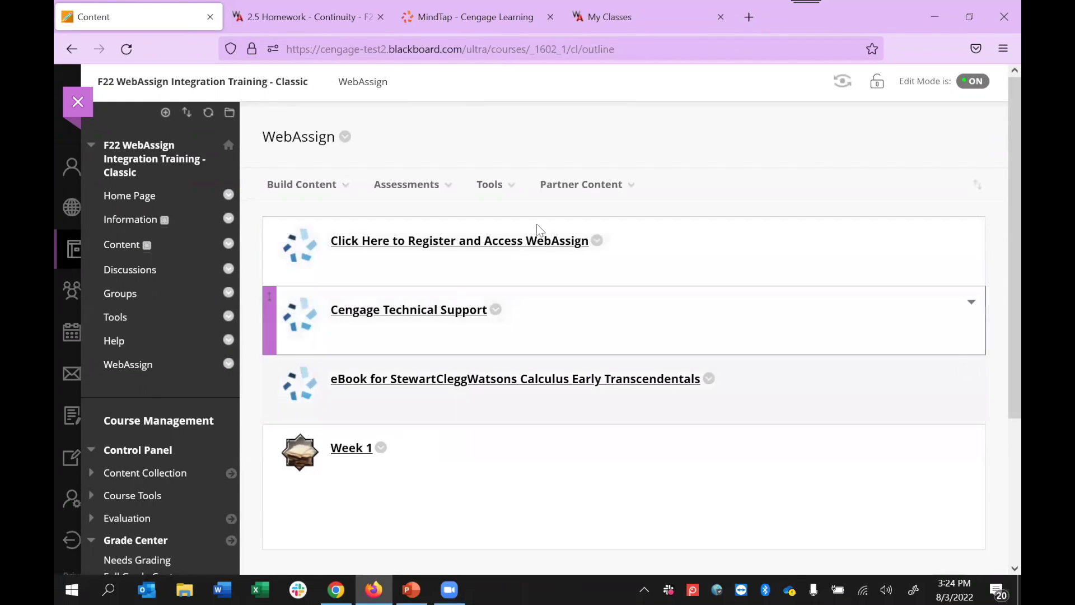
pyautogui.click(358, 448)
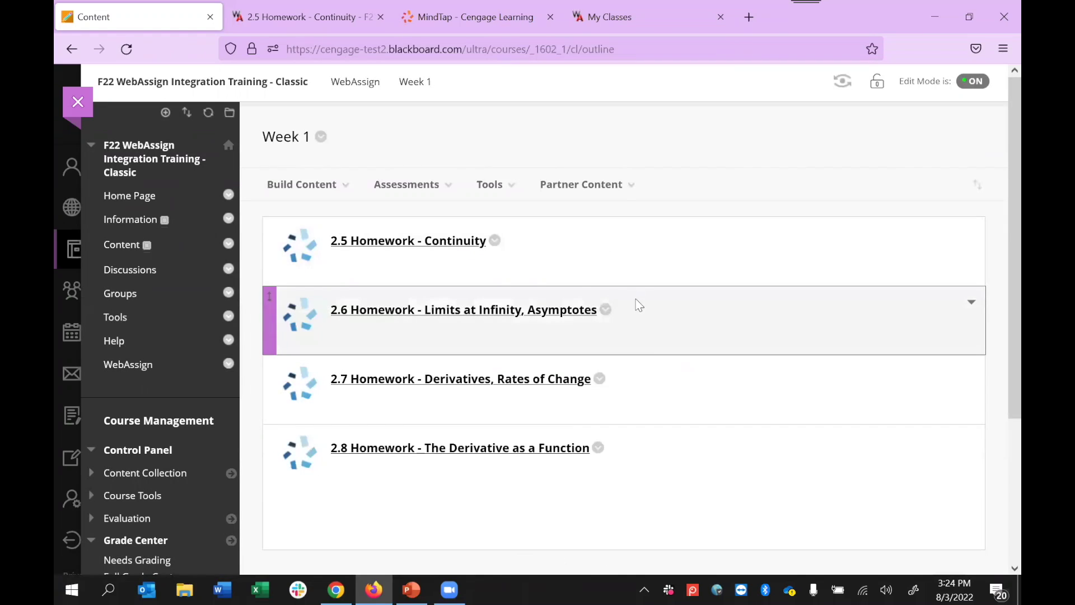
# Step: Open the Content Market from Week 1 and bring up the Cengage content list for Calculus: Early Transcendentals - 9th Edition
pyautogui.click(593, 188)
pyautogui.click(577, 235)
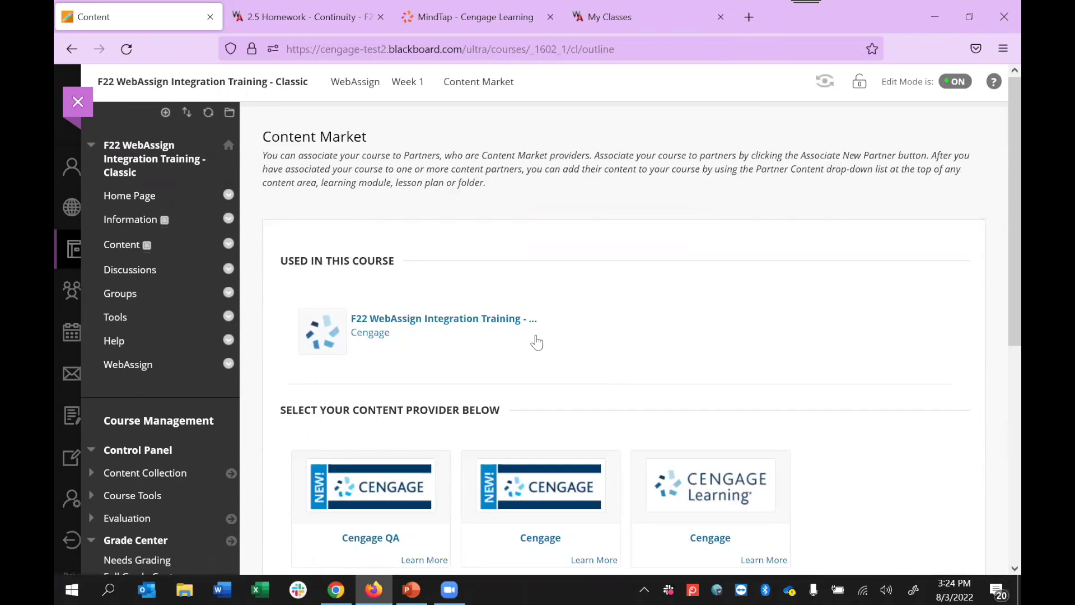
pyautogui.click(534, 337)
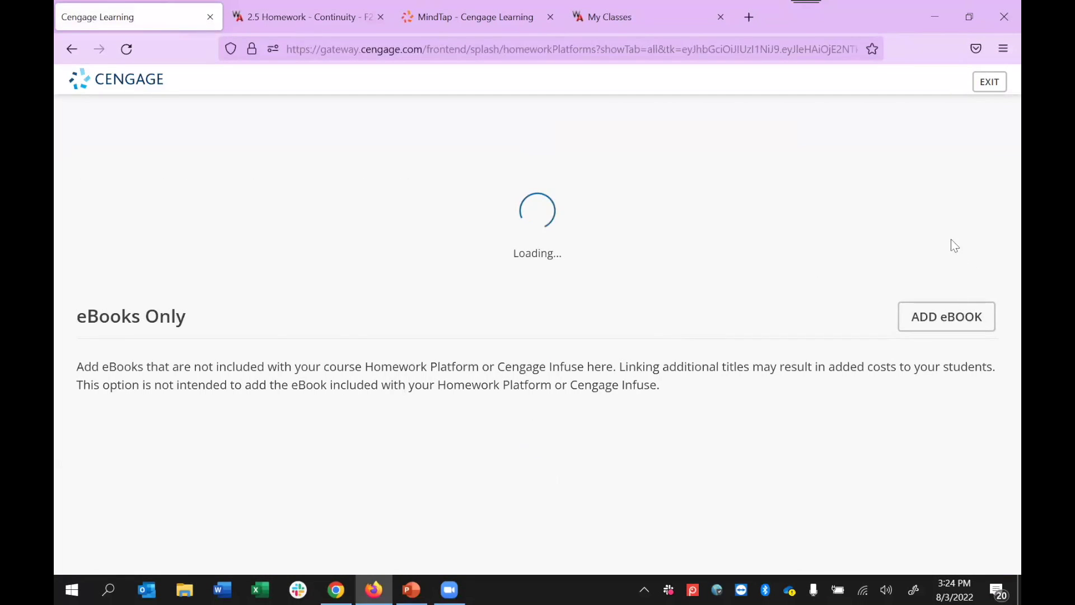
pyautogui.click(865, 263)
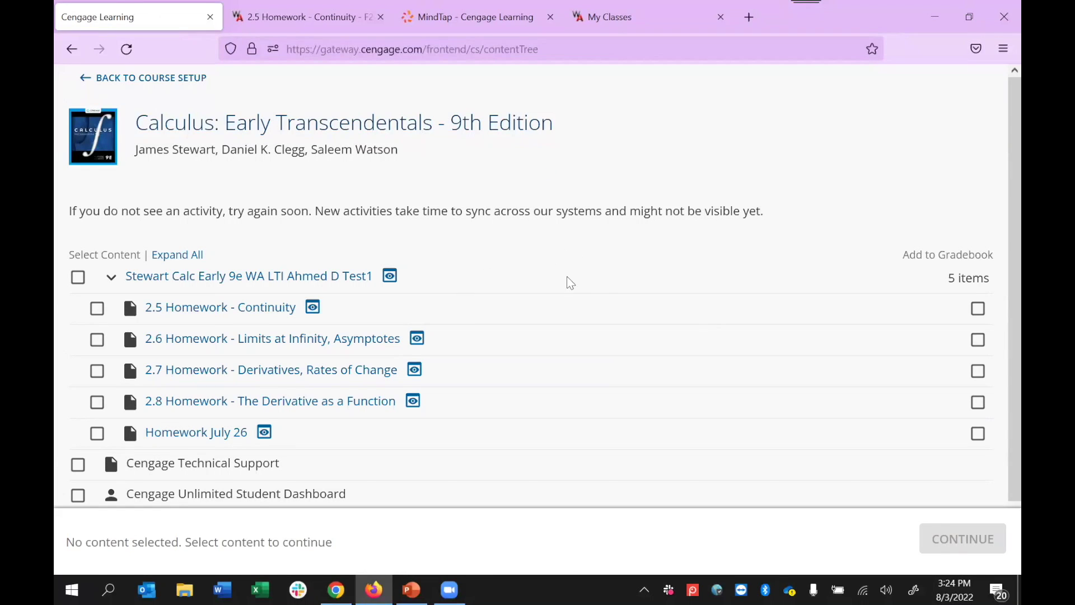
# Step: Select Homework July 26 for deployment with its gradebook option and continue to the Selected Cengage Content confirmation page
pyautogui.scroll(-1, 560, 308)
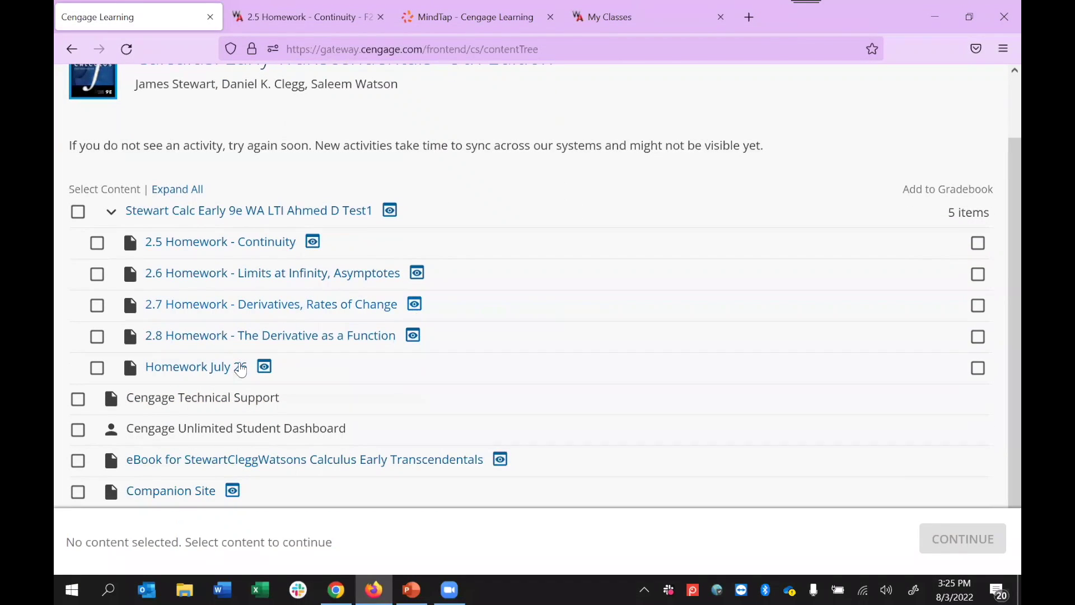
pyautogui.click(97, 368)
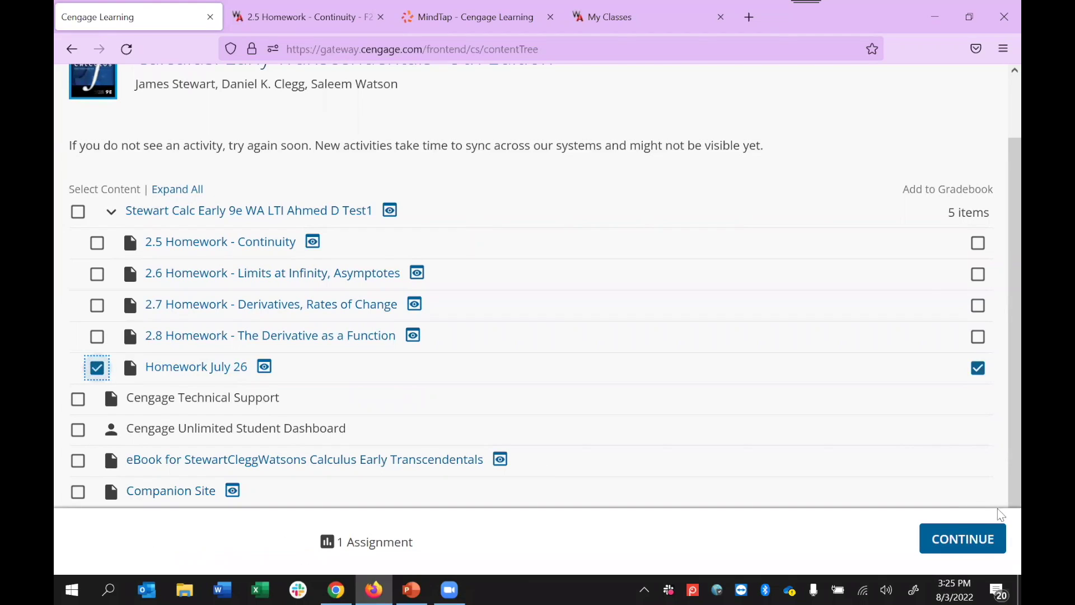
pyautogui.click(956, 541)
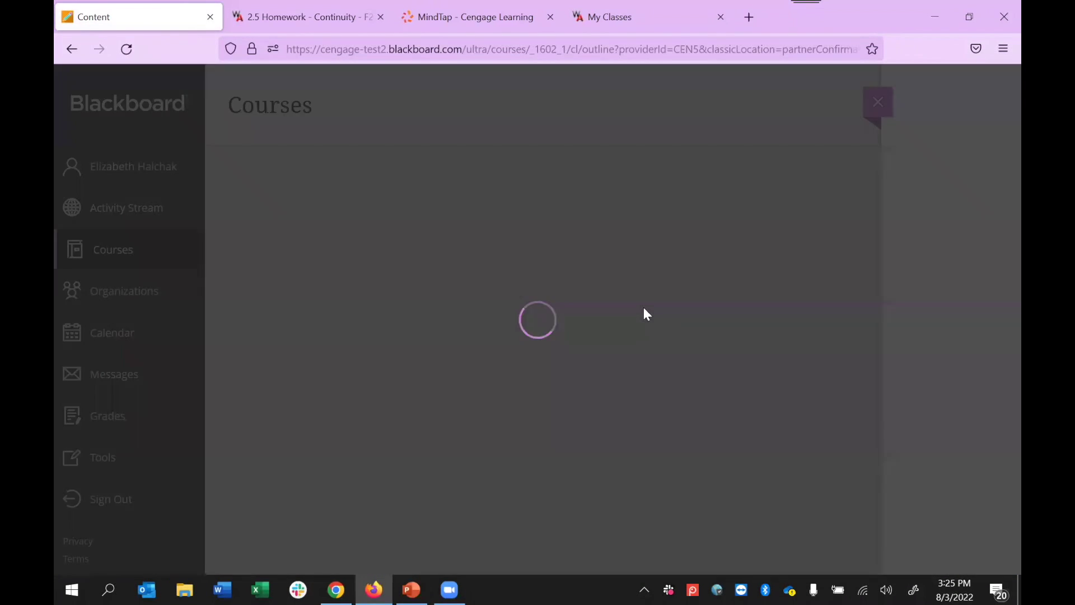
# Step: Review the destination folder and link details for Homework July 26, and look through the existing category choices
pyautogui.scroll(-3, 643, 305)
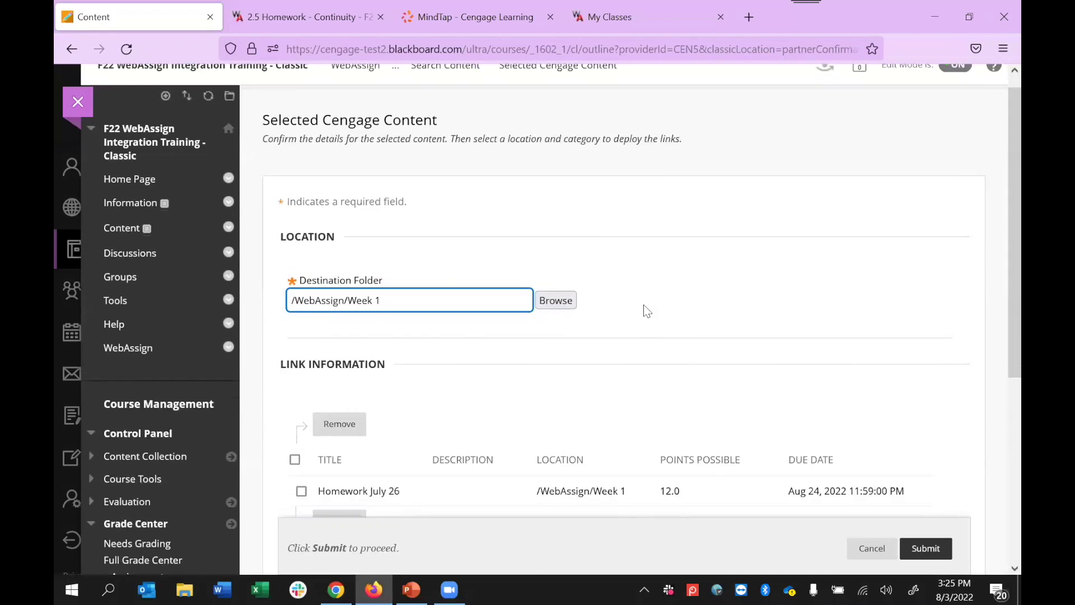
pyautogui.scroll(-3, 643, 304)
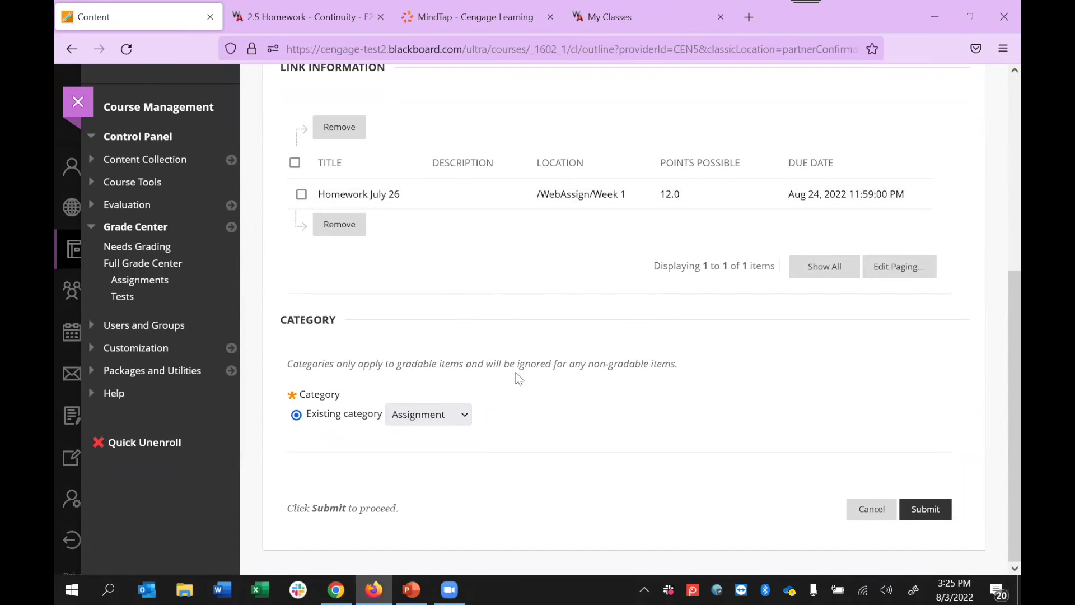
pyautogui.moveTo(287, 395); pyautogui.dragTo(319, 384)
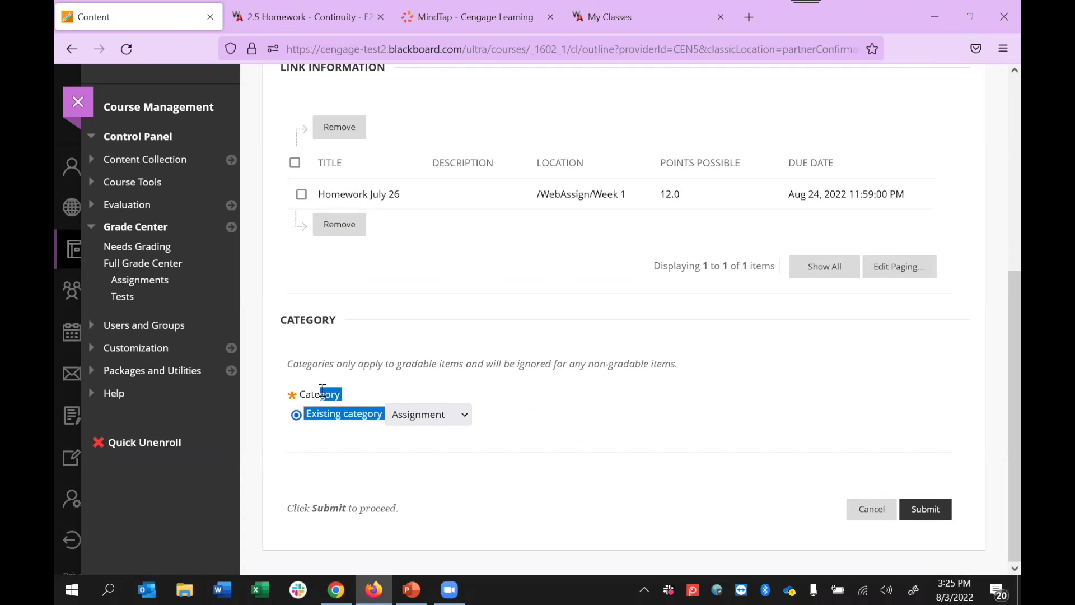
pyautogui.click(323, 373)
pyautogui.click(466, 415)
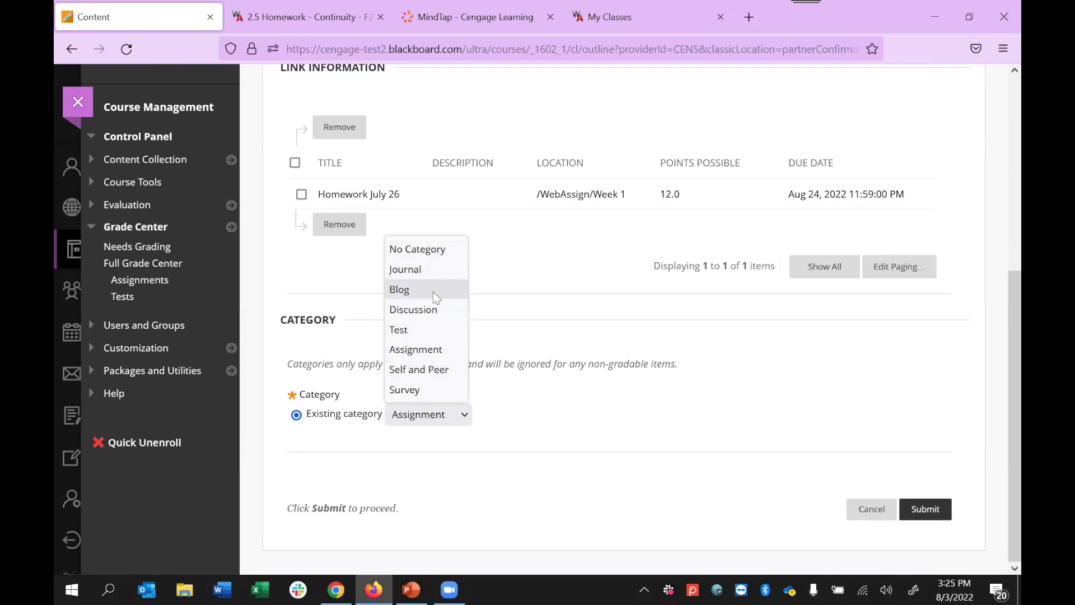
pyautogui.click(694, 352)
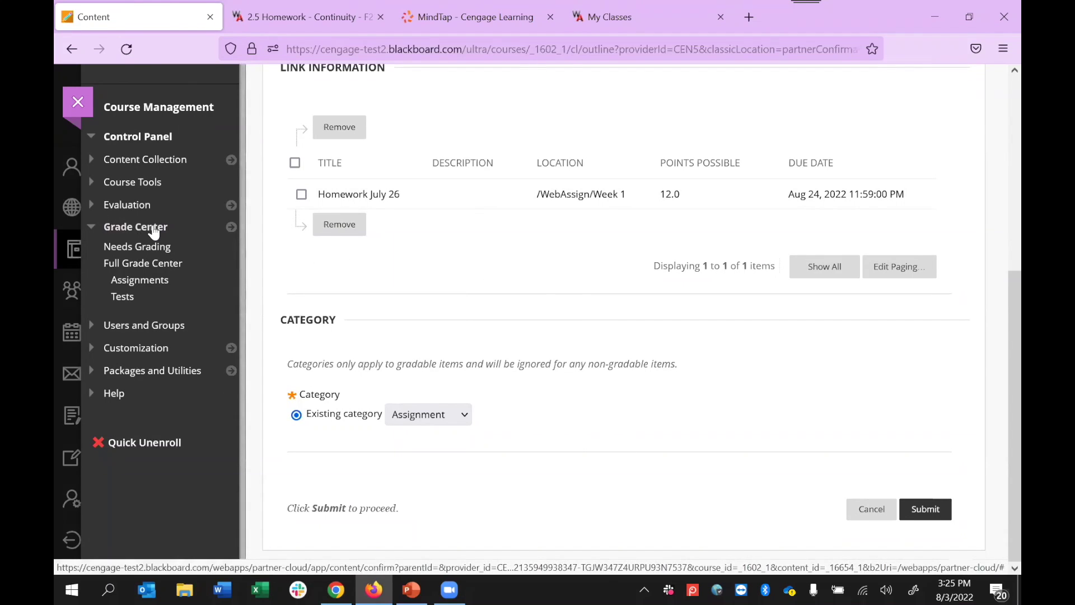
# Step: Leave the confirmation without submitting, view the course's Content area and open the Week 1 folder in the WebAssign area
pyautogui.scroll(5, 146, 232)
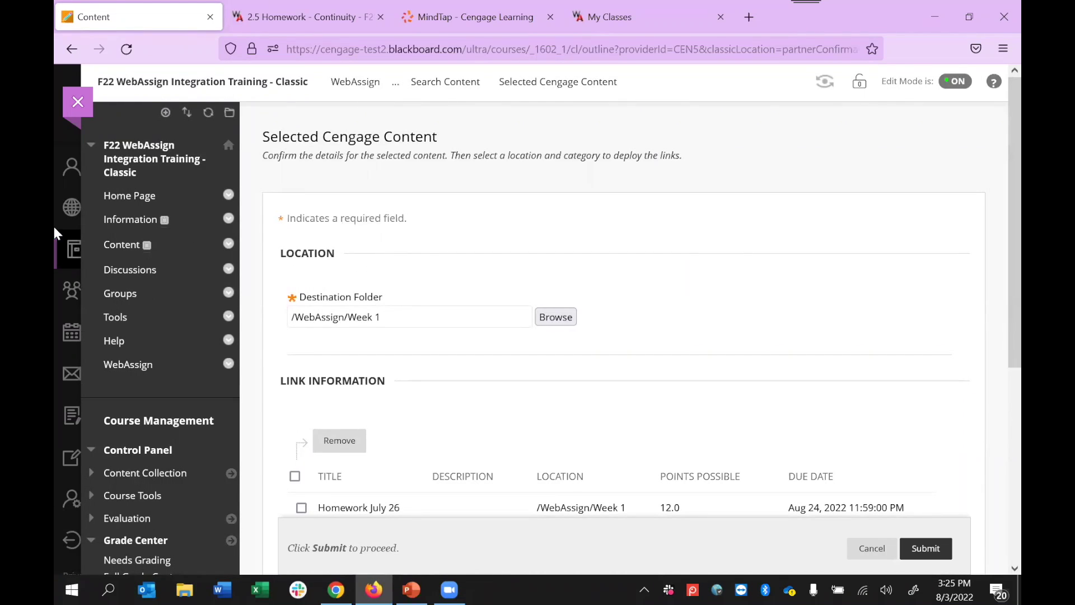
pyautogui.click(121, 245)
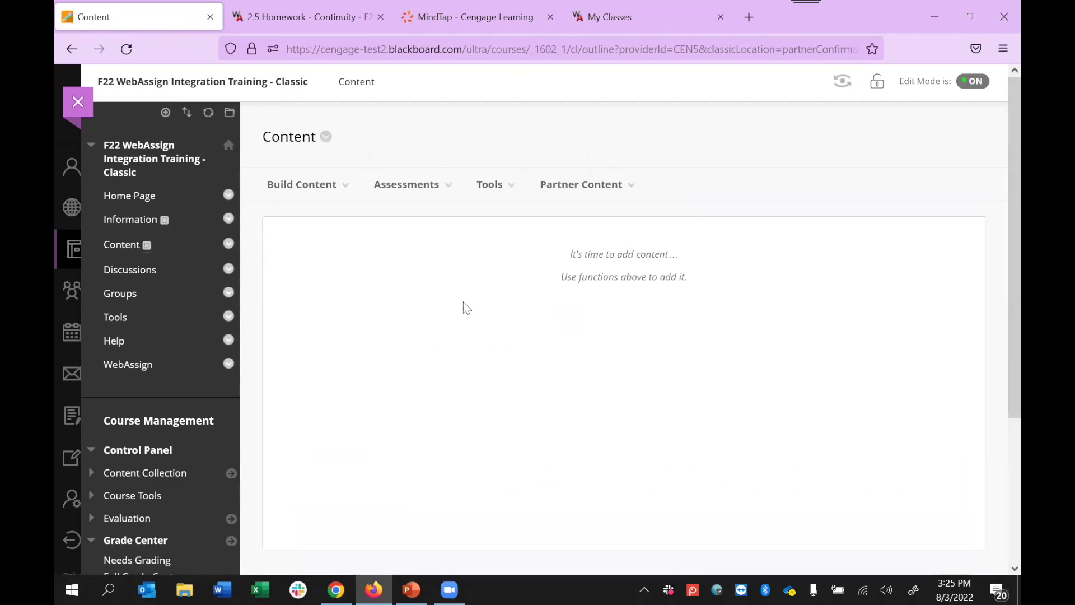
pyautogui.click(128, 364)
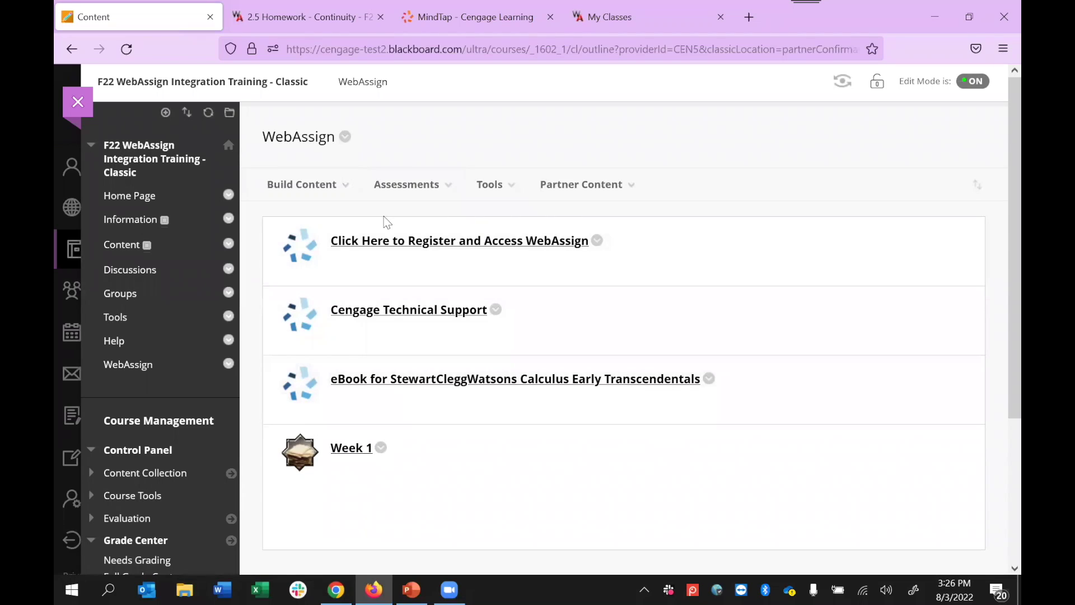
pyautogui.click(351, 449)
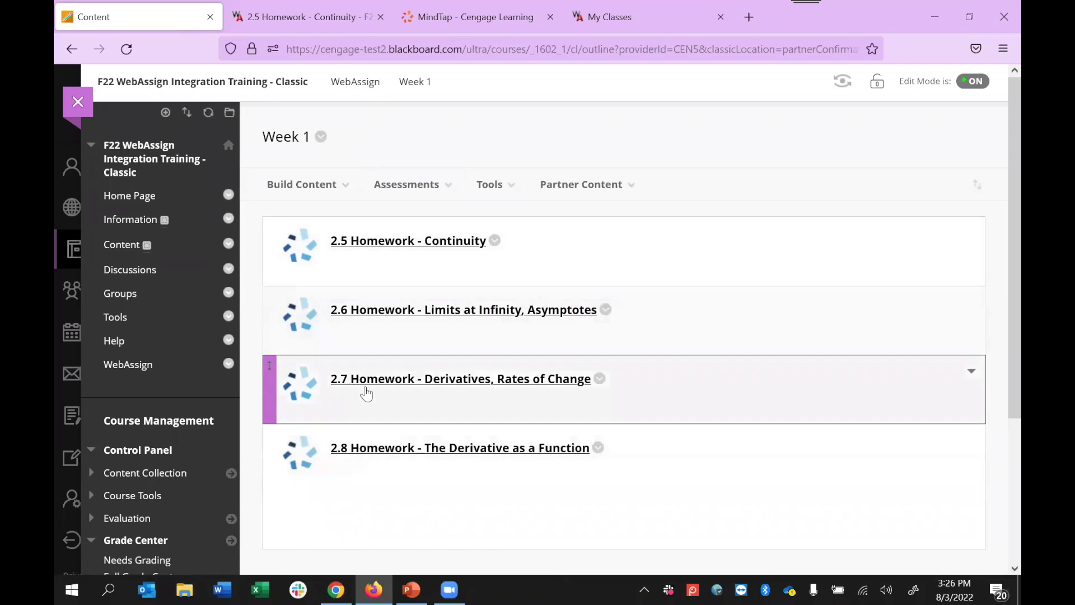
# Step: Open the Content Market from Week 1 and bring up the course's Cengage content list for Calculus: Early Transcendentals
pyautogui.click(614, 187)
pyautogui.click(582, 235)
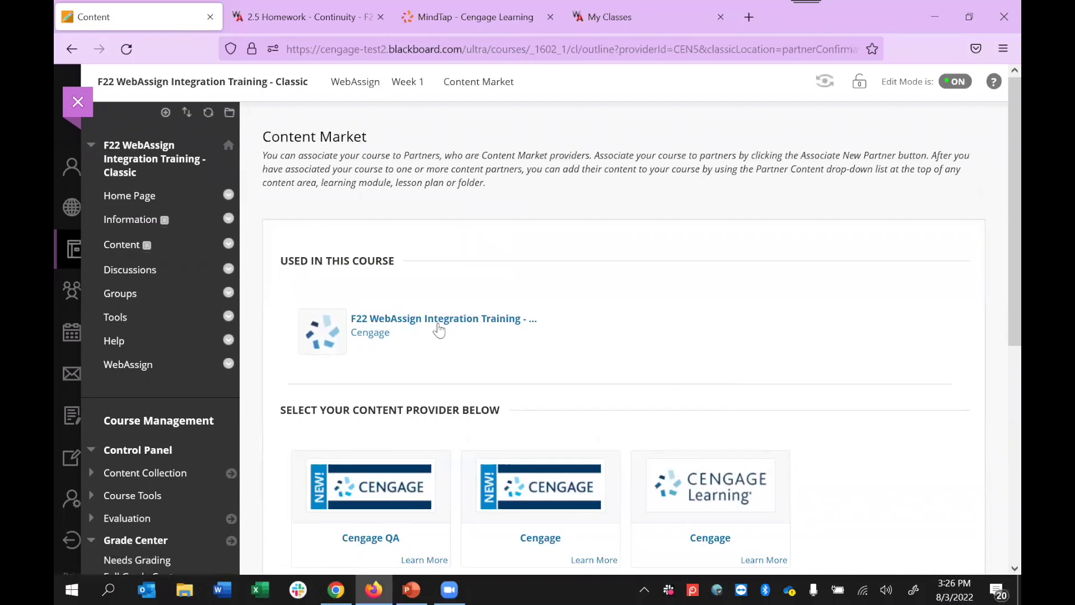
pyautogui.click(533, 351)
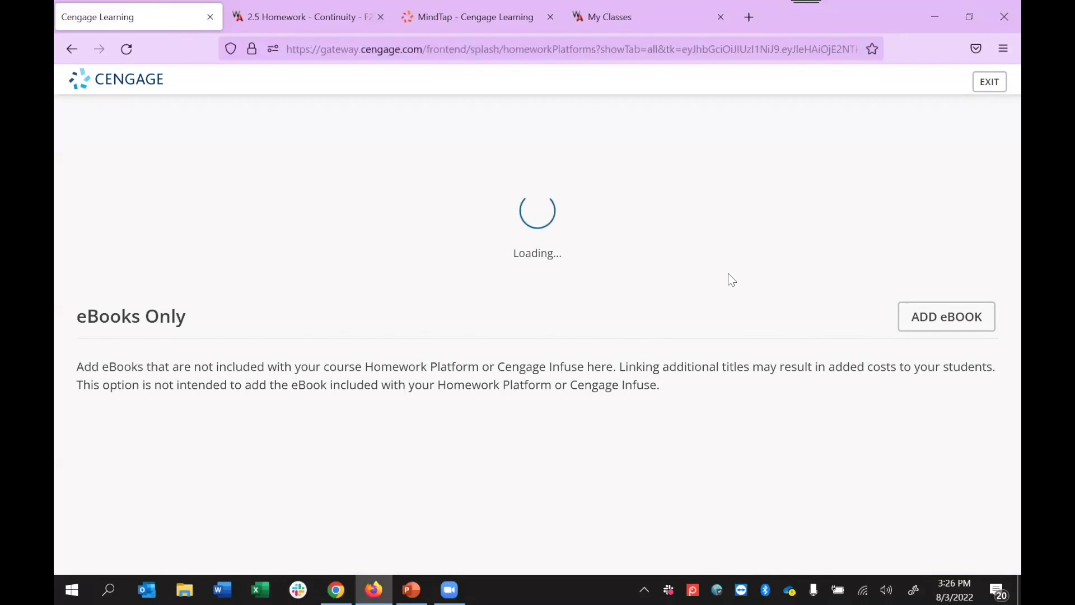
pyautogui.click(855, 268)
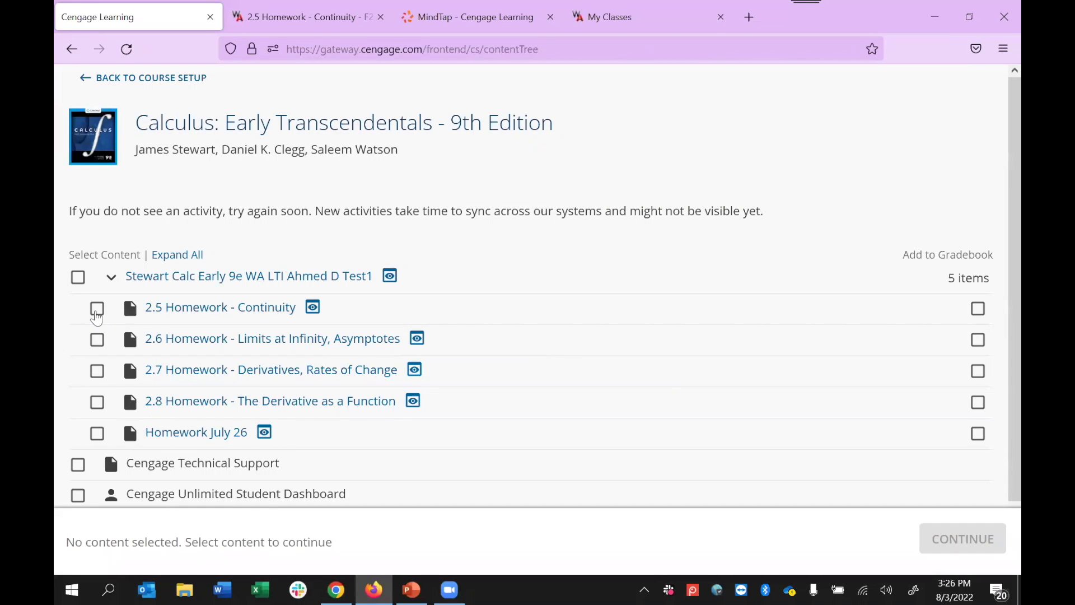
# Step: Select the 2.5, 2.6, 2.7 and 2.8 Homework assignments and Homework July 26 in the content list
pyautogui.click(97, 308)
pyautogui.click(96, 340)
pyautogui.click(97, 371)
pyautogui.click(97, 402)
pyautogui.click(96, 433)
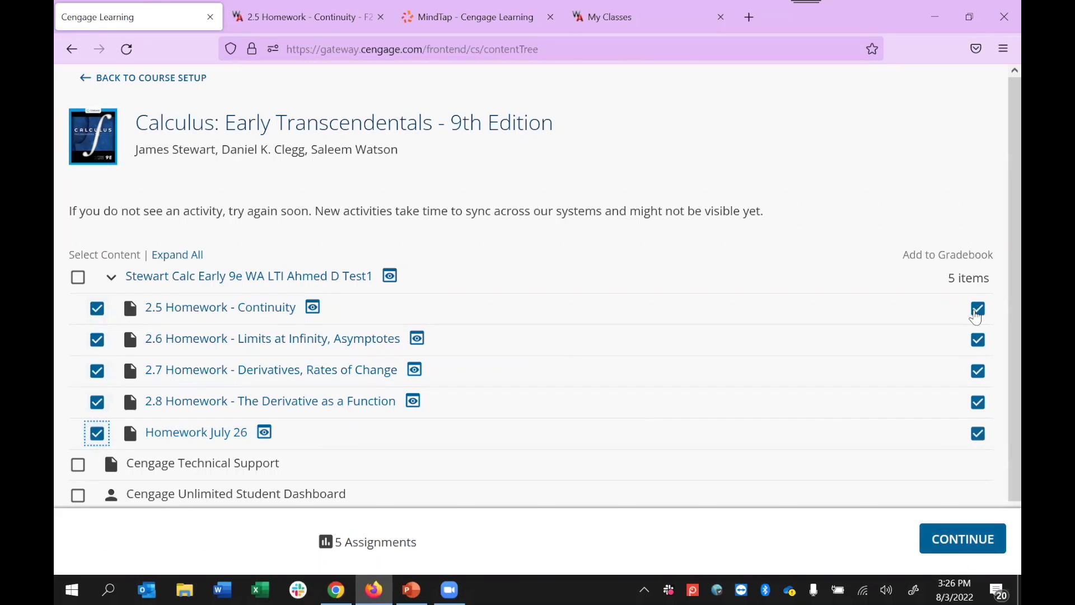
# Step: Clear the Add to Gradebook option for all five selected assignments and return to course setup without deploying them
pyautogui.click(978, 309)
pyautogui.click(978, 339)
pyautogui.click(978, 370)
pyautogui.click(978, 402)
pyautogui.click(979, 435)
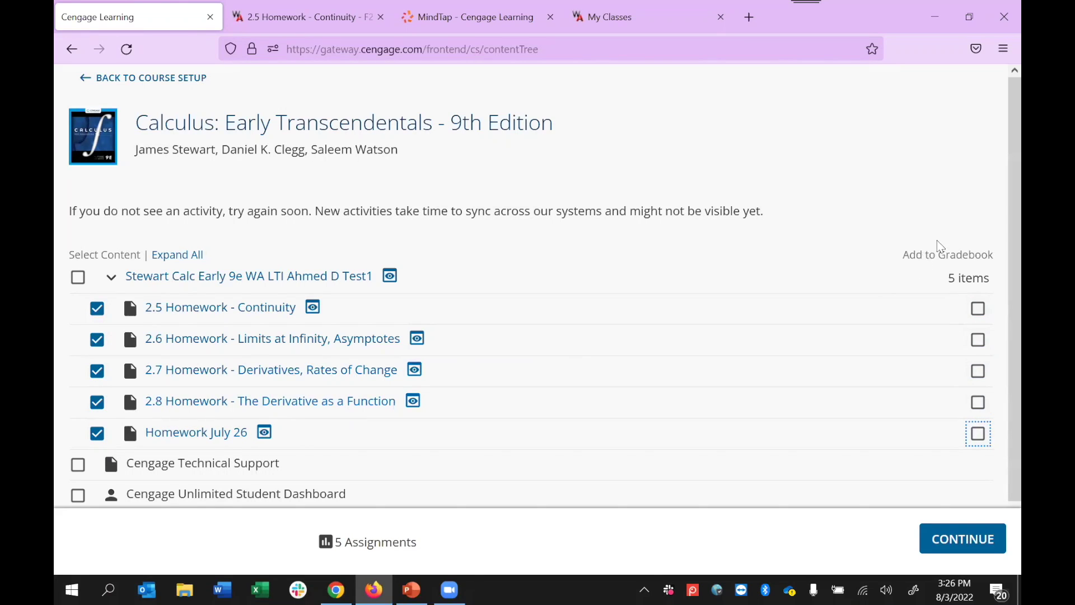
pyautogui.moveTo(904, 256); pyautogui.dragTo(983, 254)
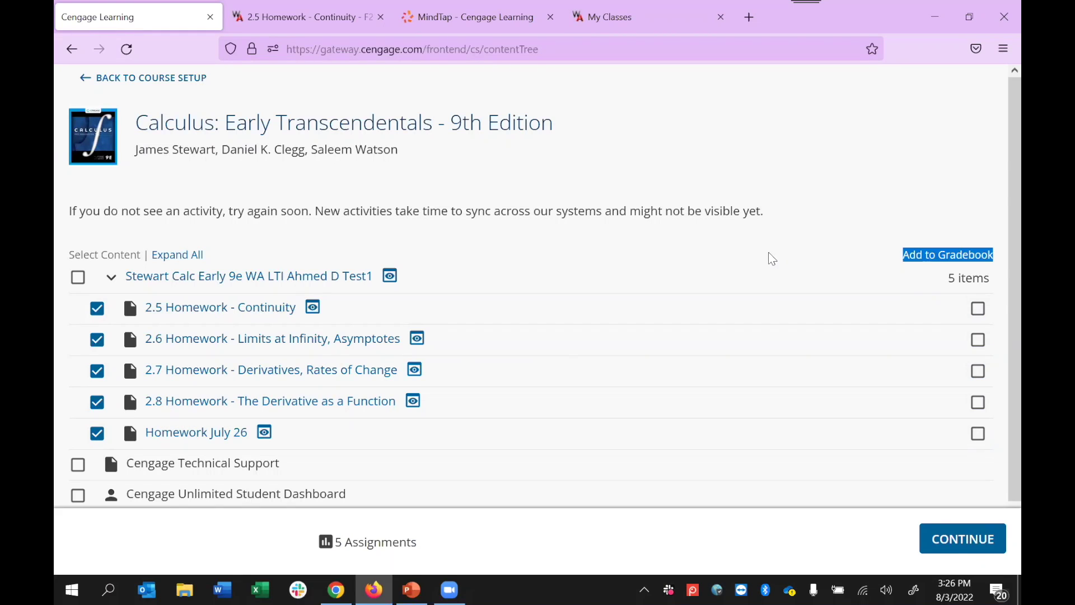
pyautogui.click(180, 83)
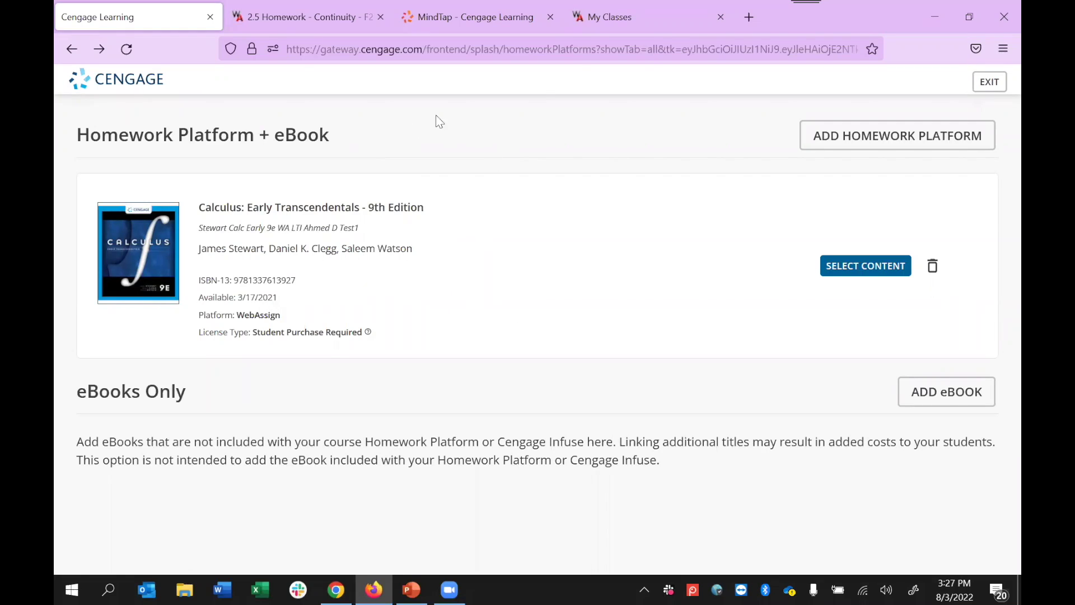
# Step: Switch to WebAssign, examine the Classic class's ScoreView and its Send Scores To LMS option, and return to My Classes
pyautogui.click(610, 11)
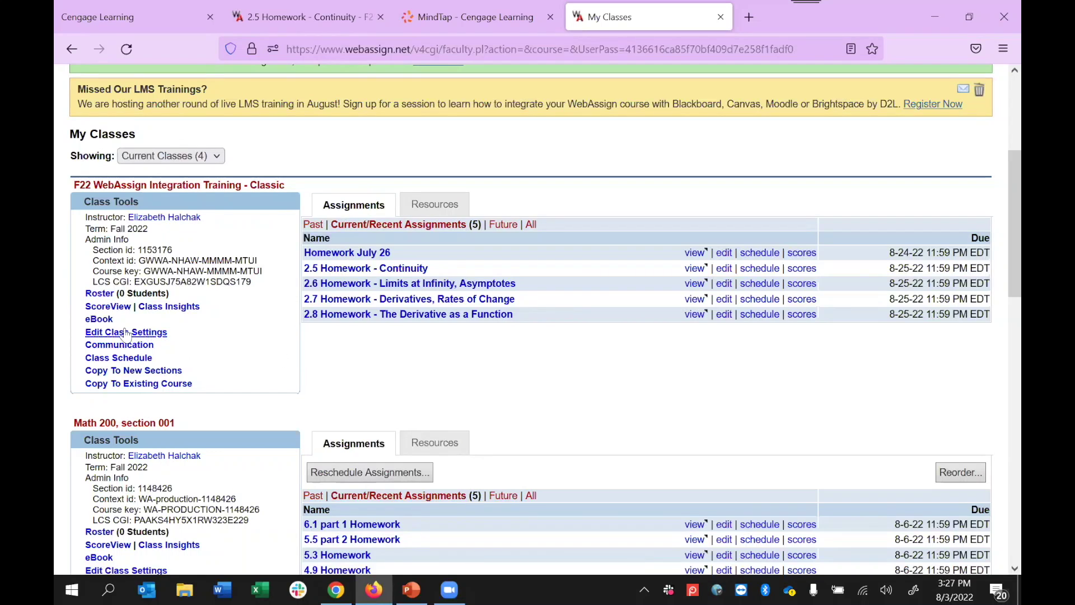
pyautogui.click(107, 307)
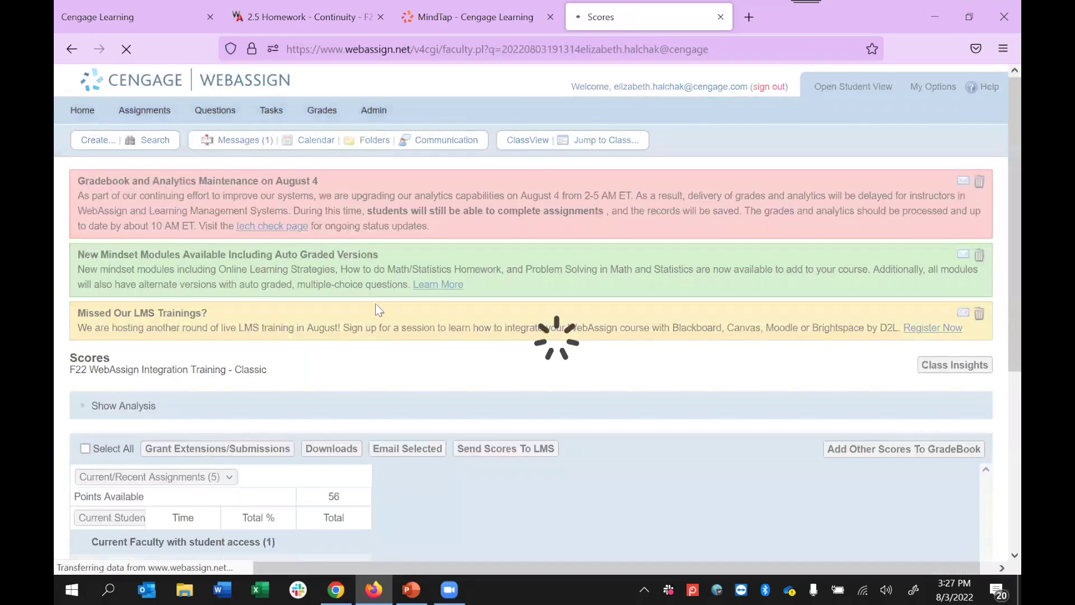
pyautogui.scroll(-3, 397, 285)
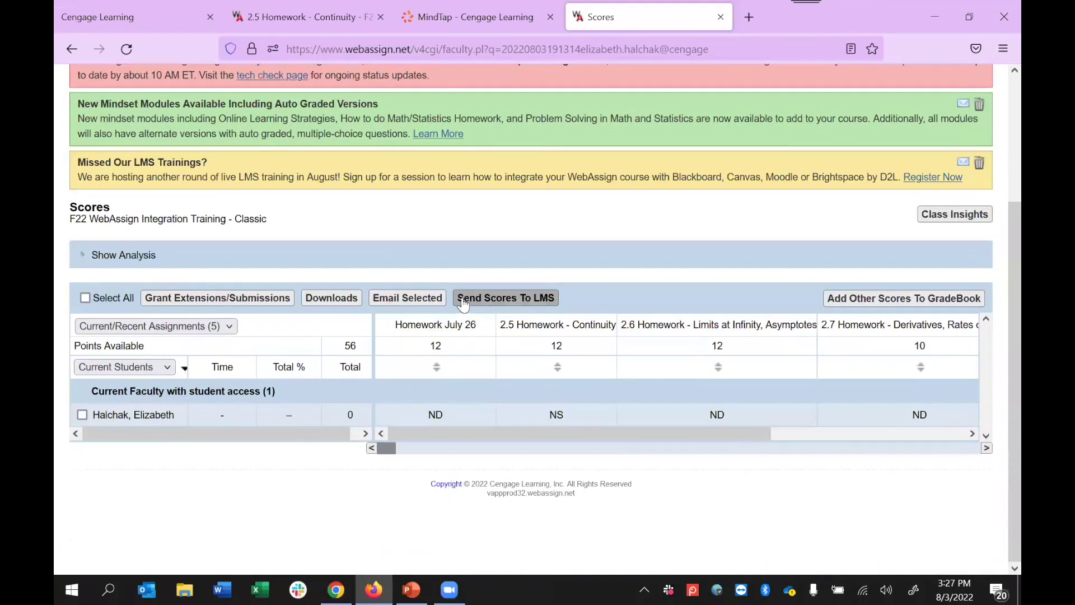
pyautogui.click(536, 303)
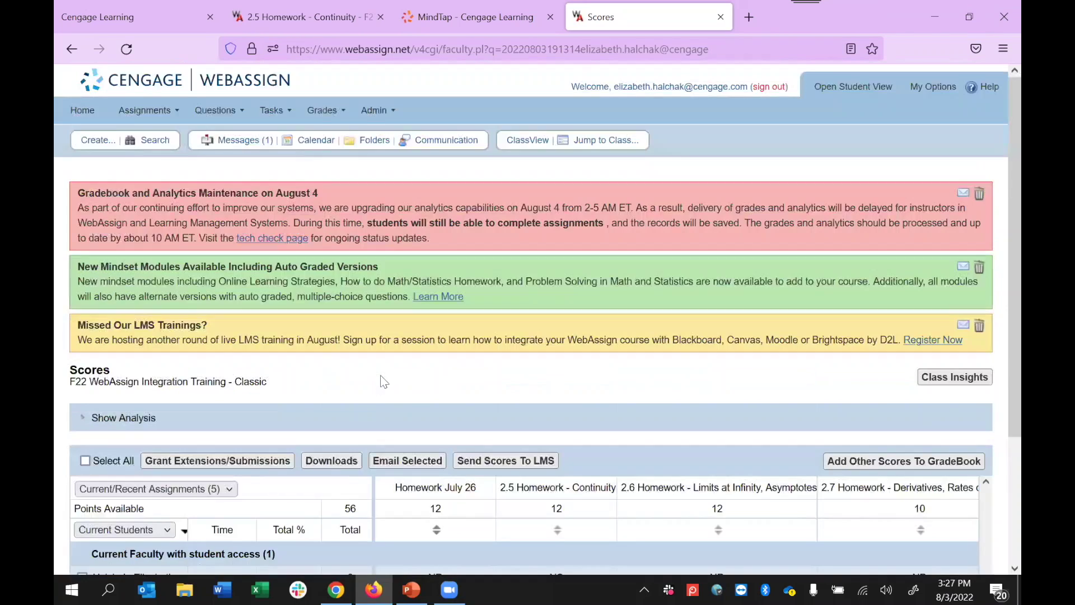
pyautogui.click(82, 117)
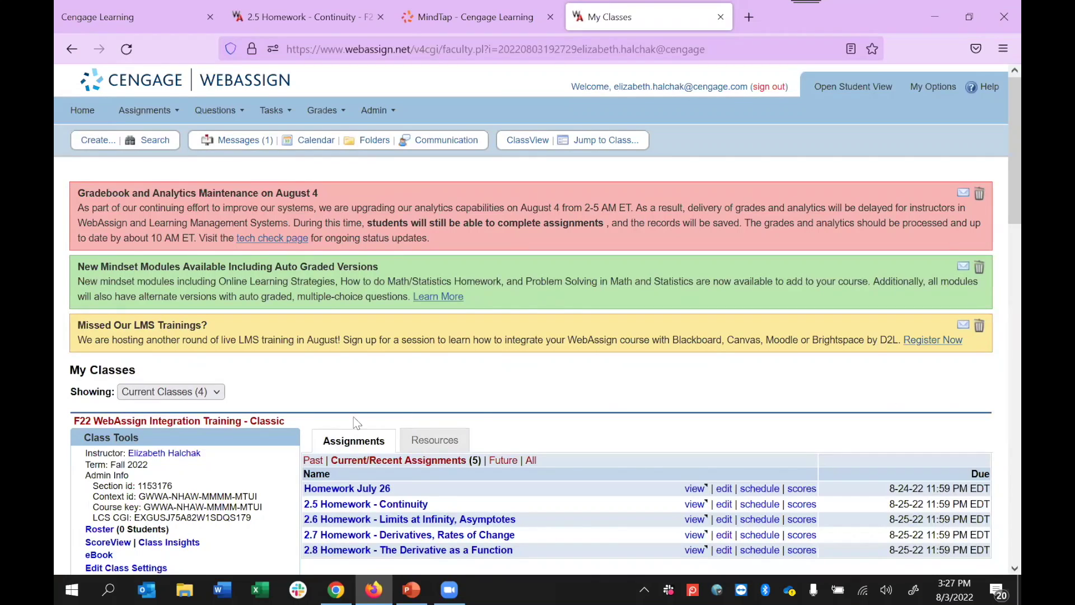
# Step: Switch to PowerPoint, start the slide show from the current slide, swap out Presenter View and advance to the "Have questions?" slide
pyautogui.click(412, 589)
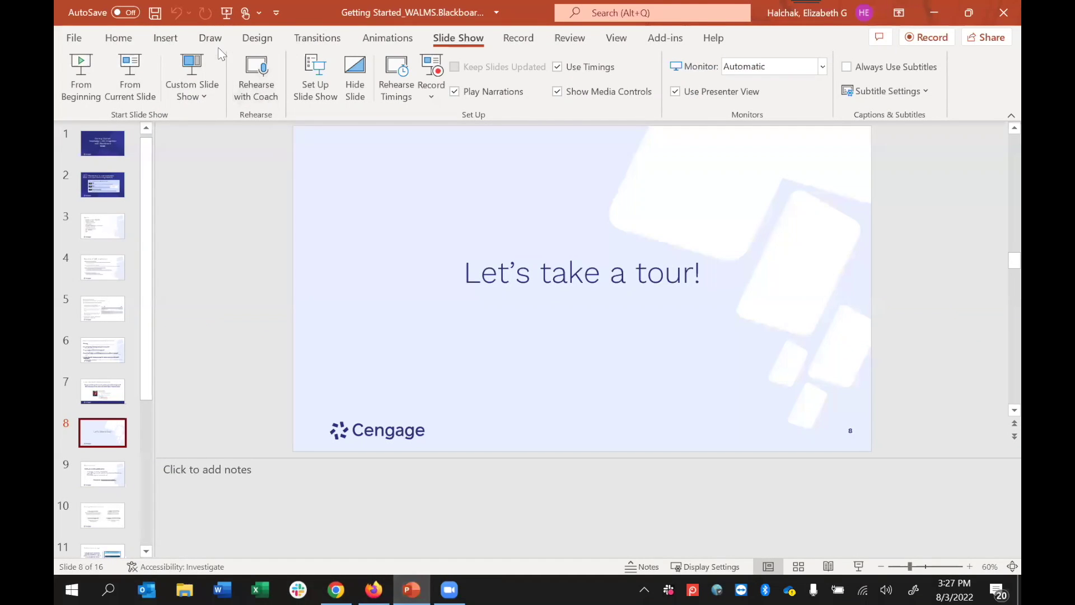
pyautogui.click(147, 82)
pyautogui.click(265, 24)
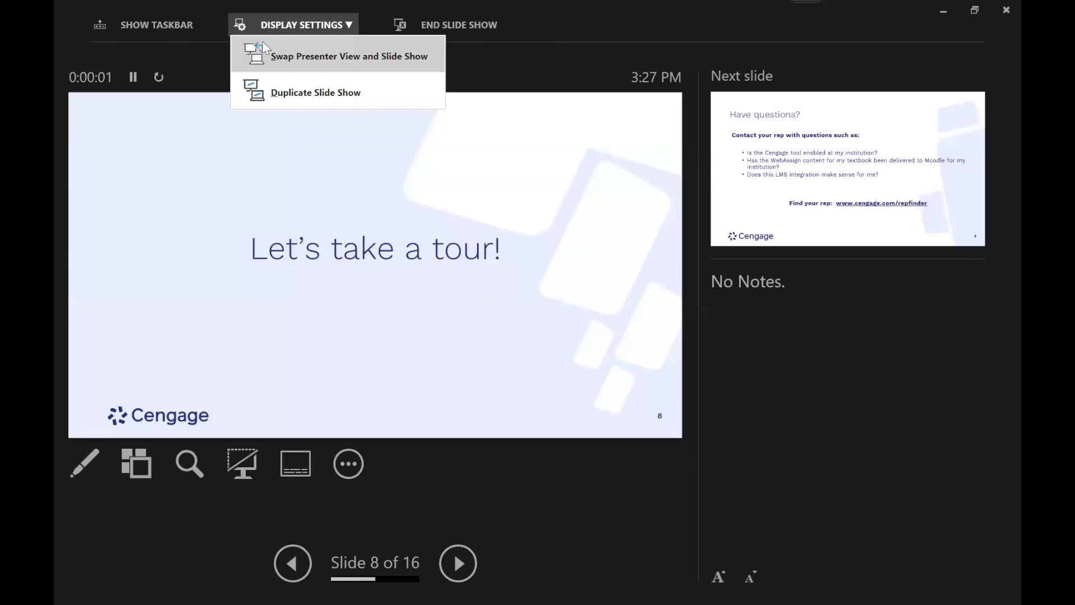
pyautogui.click(264, 46)
pyautogui.click(282, 207)
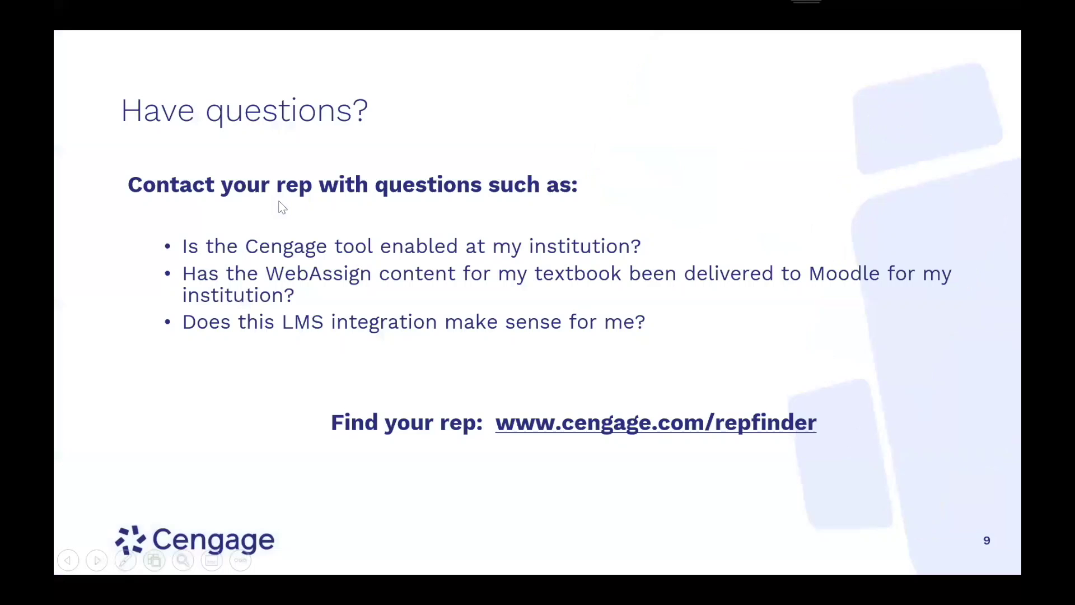
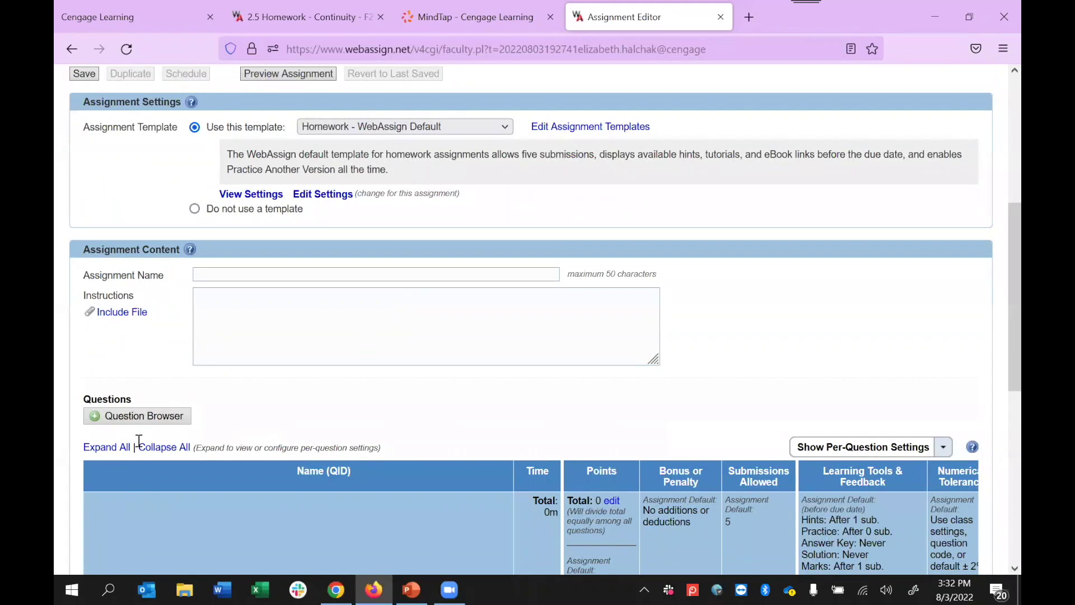
# Step: Open and maximize the Question Browser for the new assignment, review the available textbooks and question sources, and close it
pyautogui.click(141, 415)
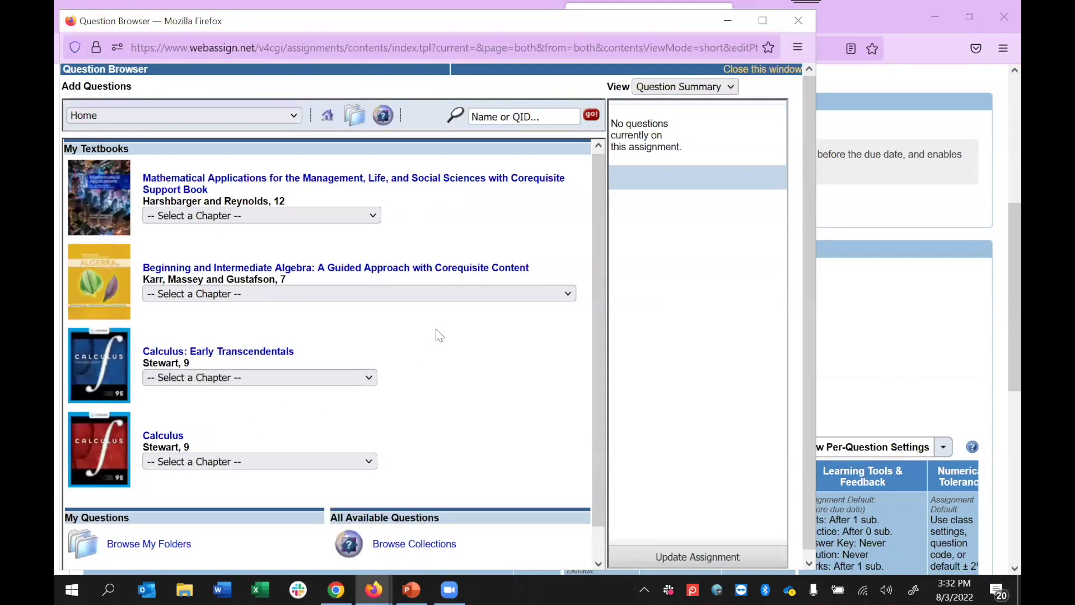
pyautogui.scroll(-3, 437, 330)
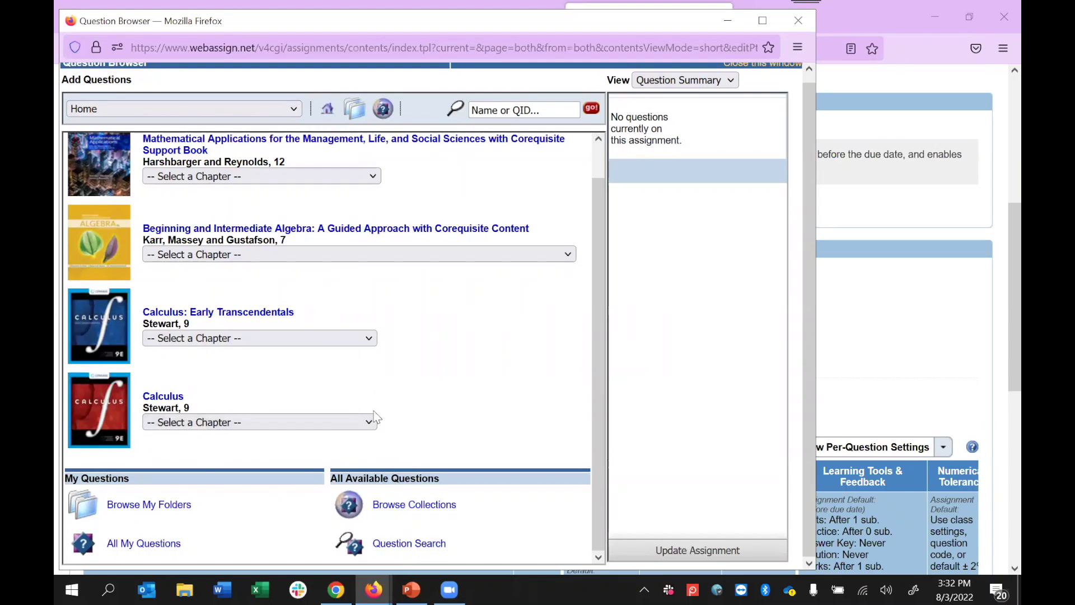
pyautogui.click(760, 21)
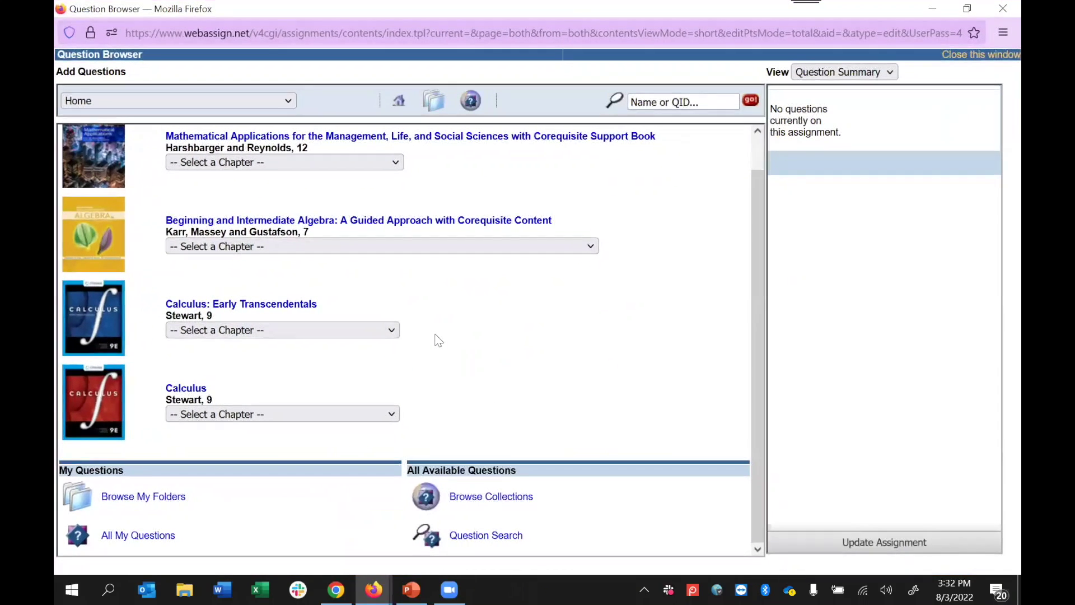
pyautogui.scroll(1, 445, 406)
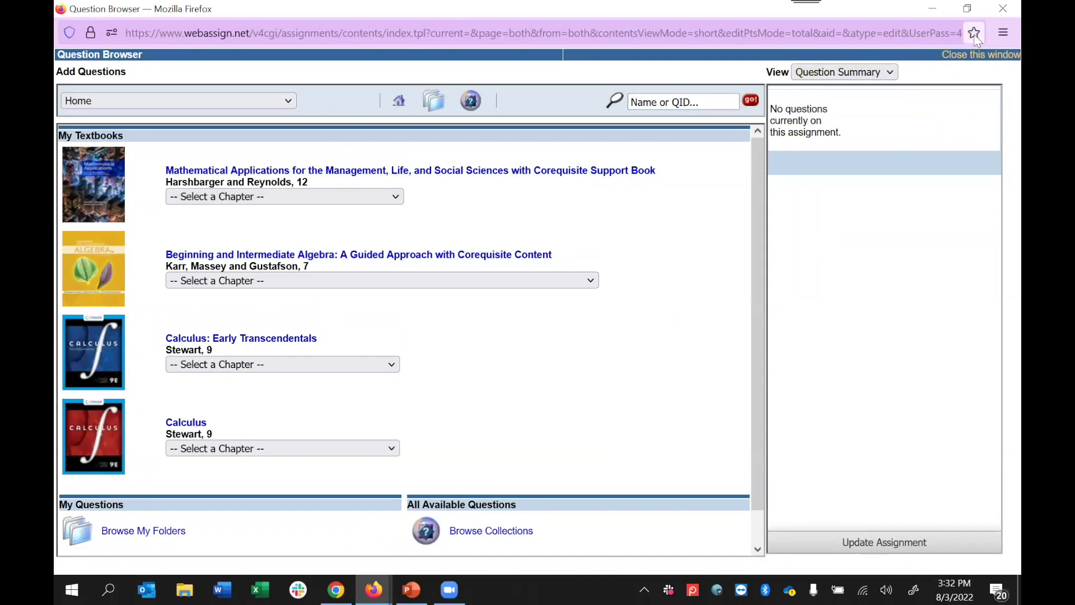
pyautogui.click(977, 55)
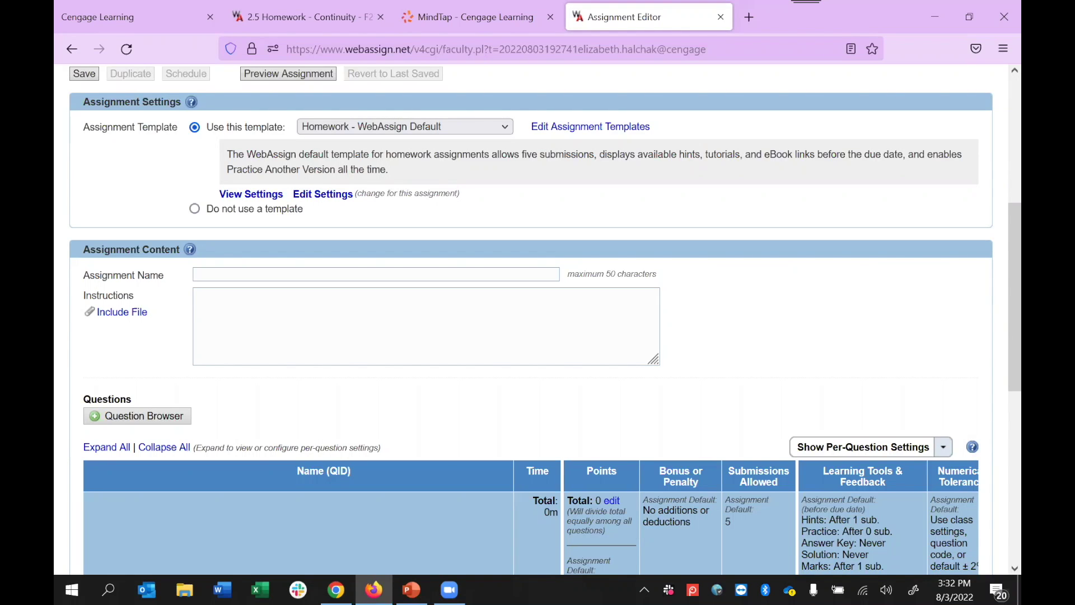
pyautogui.scroll(3, 856, 294)
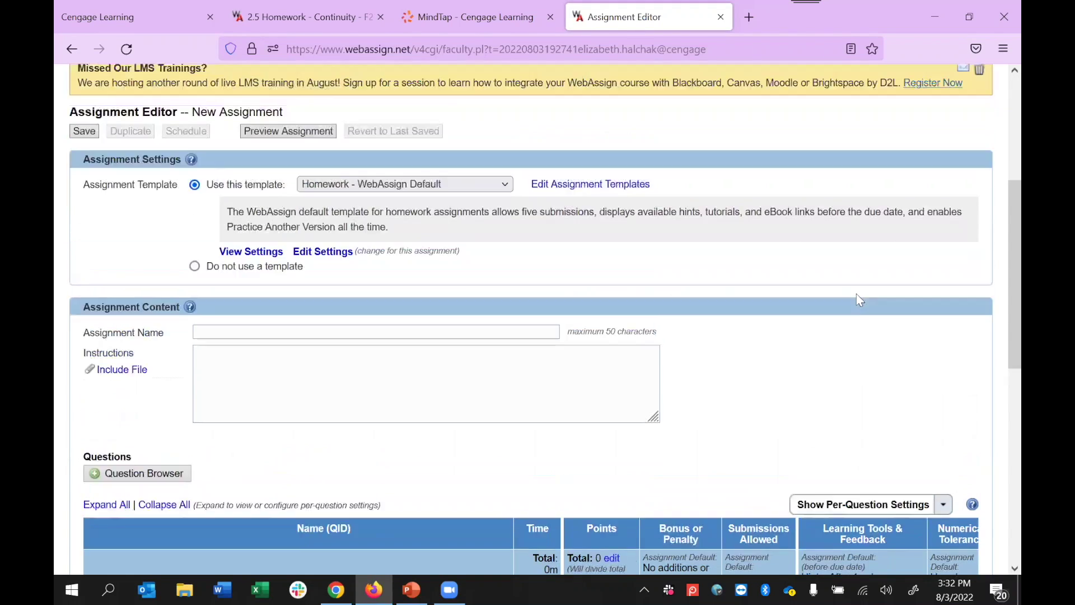
pyautogui.scroll(2, 857, 297)
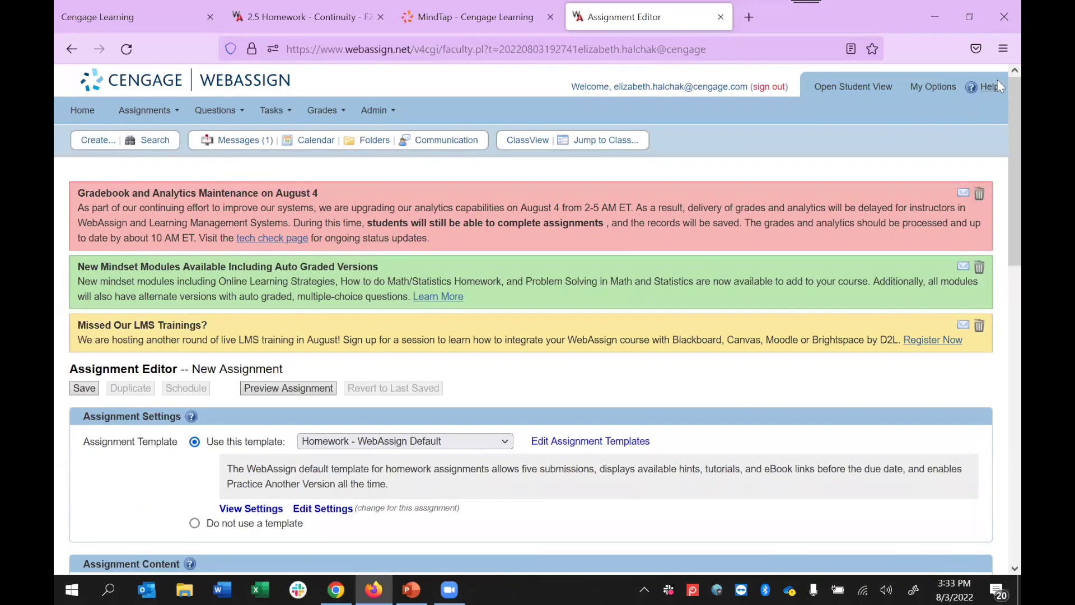
# Step: Open the WebAssign Instructor Help, accept its cookie notice, review the subtopics under Create Assignments, and close the help window
pyautogui.click(972, 89)
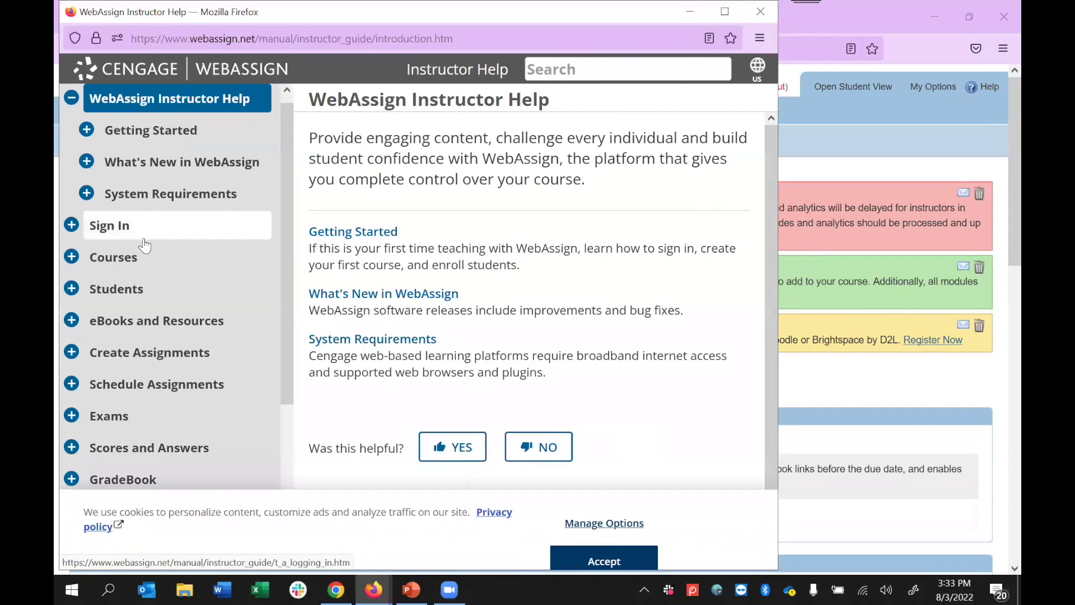
pyautogui.click(636, 543)
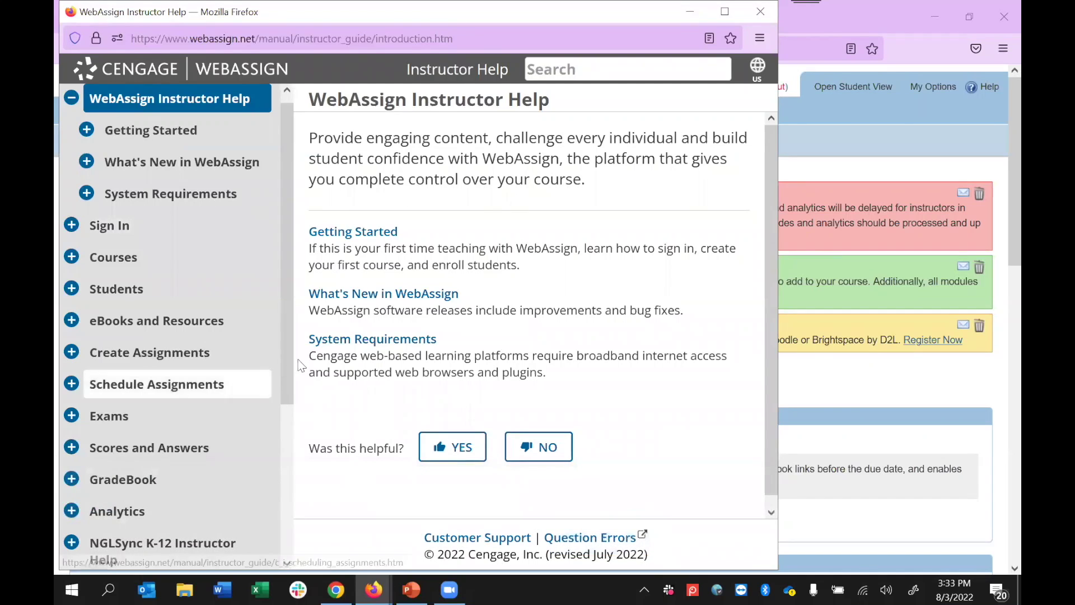
pyautogui.click(121, 350)
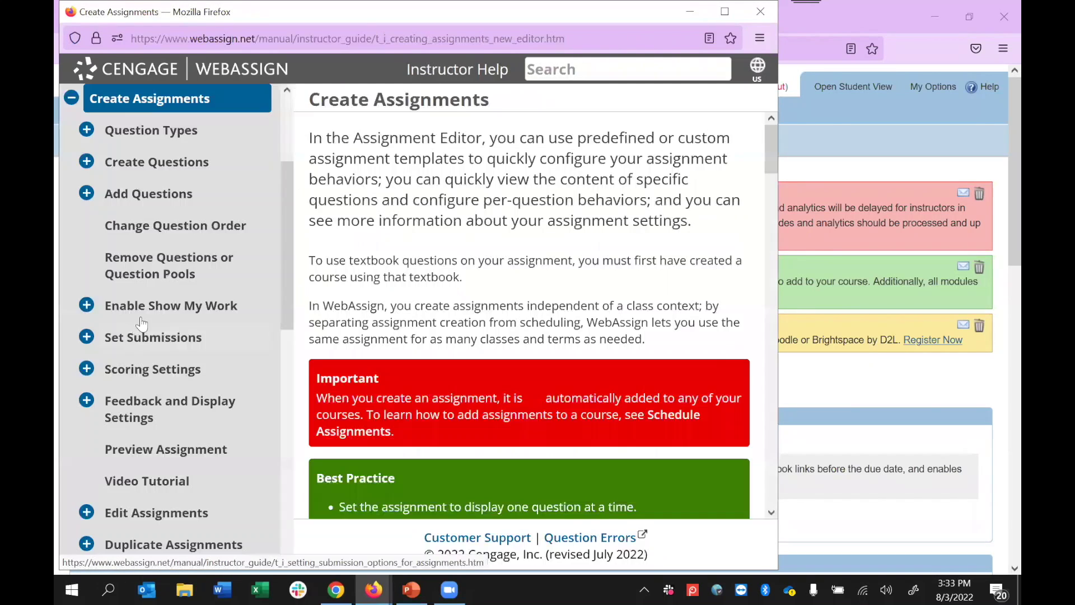
pyautogui.scroll(-2, 152, 277)
pyautogui.scroll(4, 153, 277)
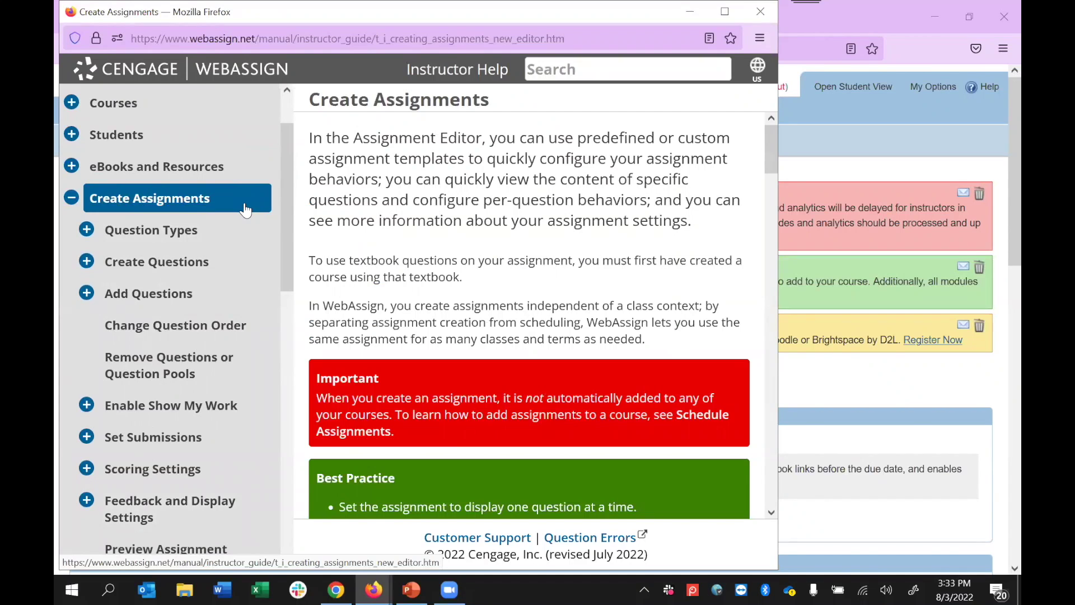
pyautogui.scroll(-5, 244, 210)
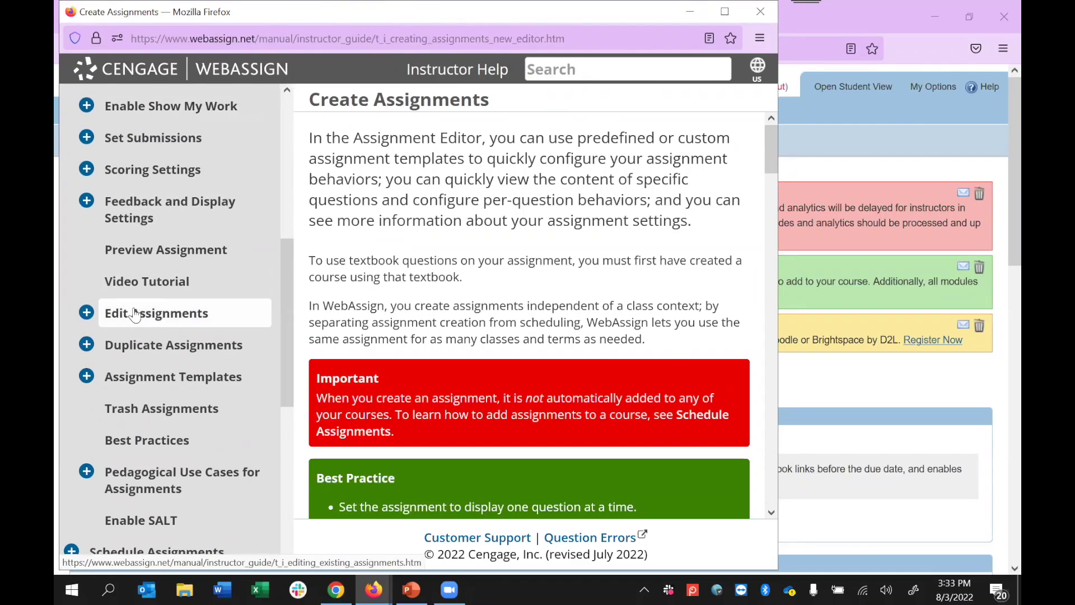
pyautogui.scroll(-3, 144, 311)
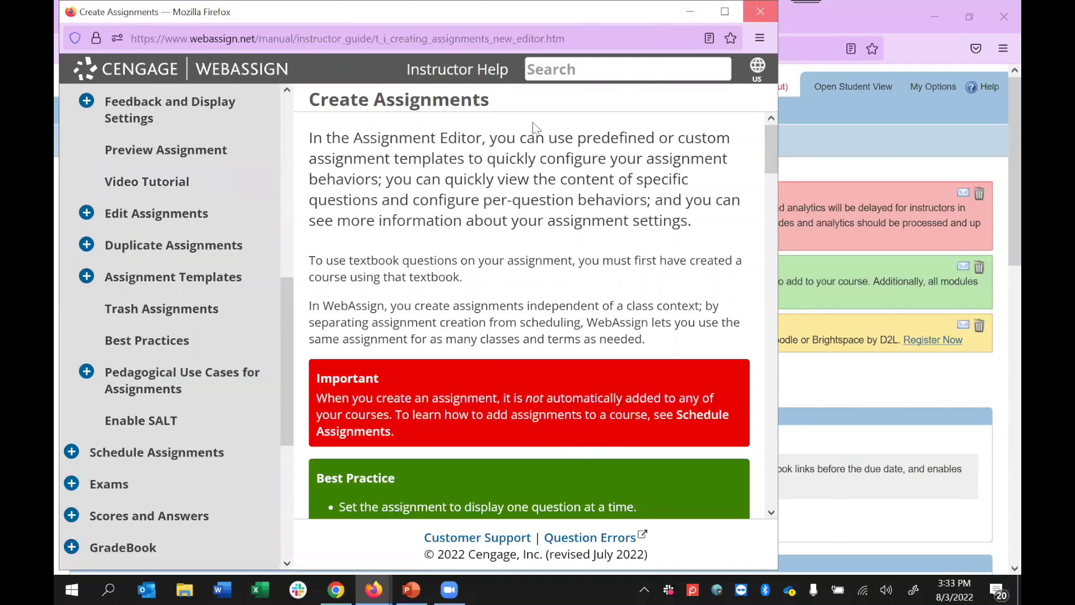
pyautogui.click(759, 11)
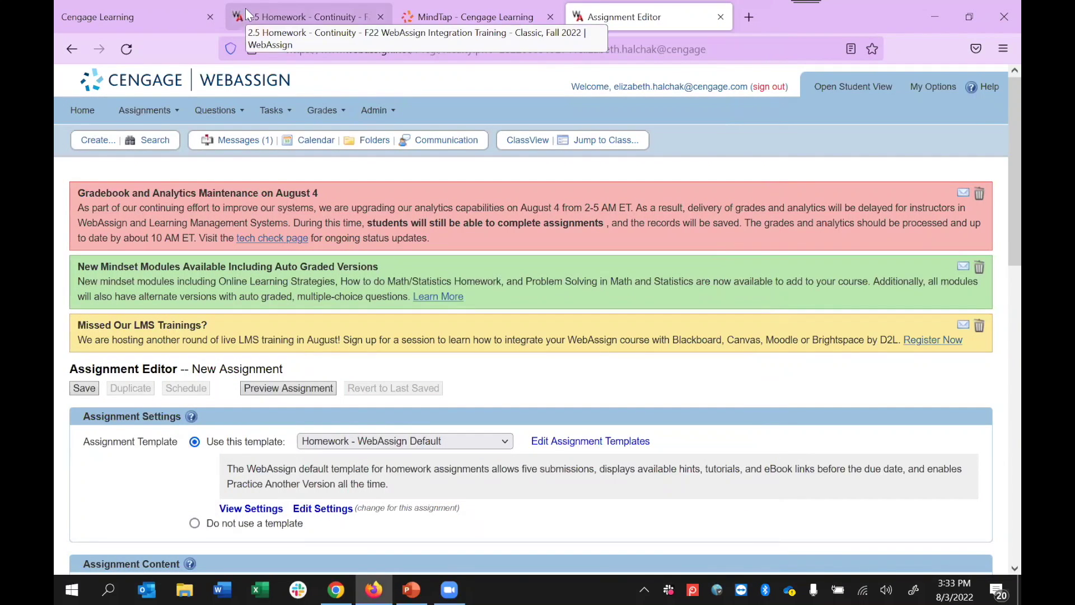
# Step: Return to the Cengage course setup page for Calculus: Early Transcendentals and exit it to the Blackboard course
pyautogui.click(113, 15)
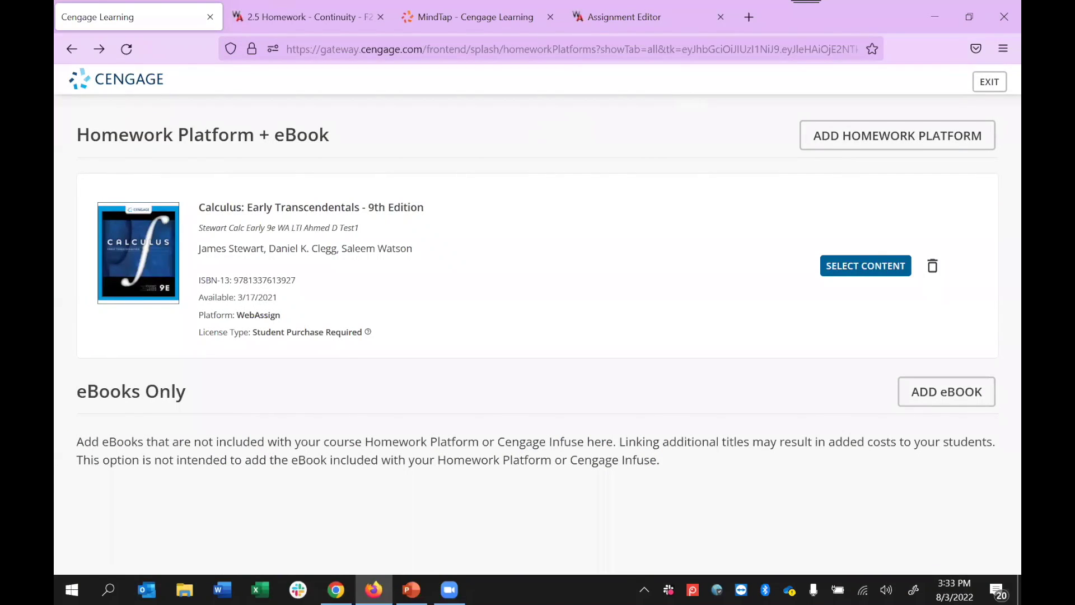
pyautogui.click(986, 85)
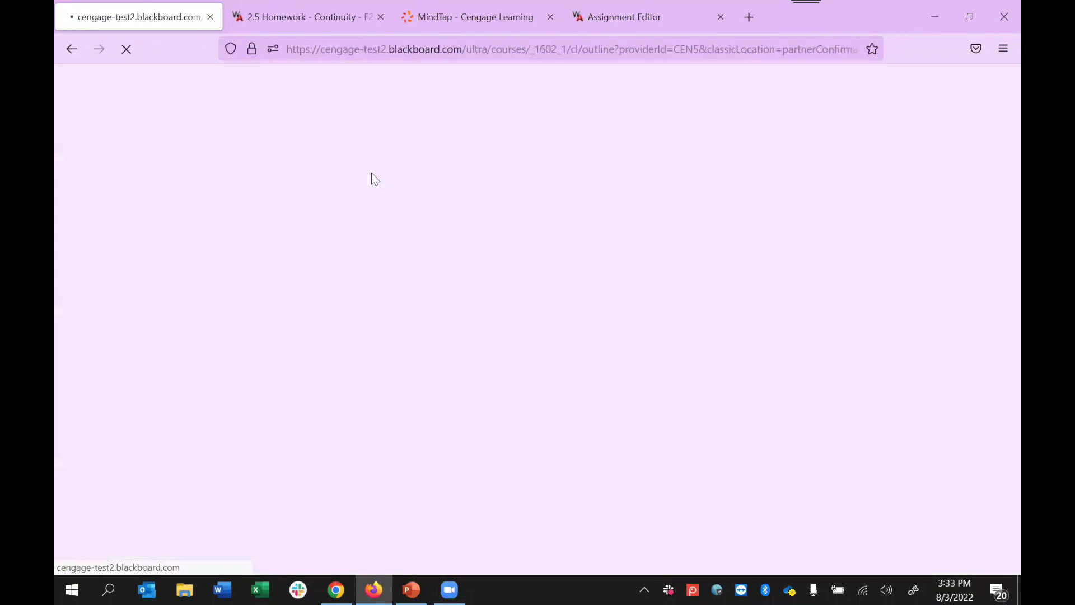